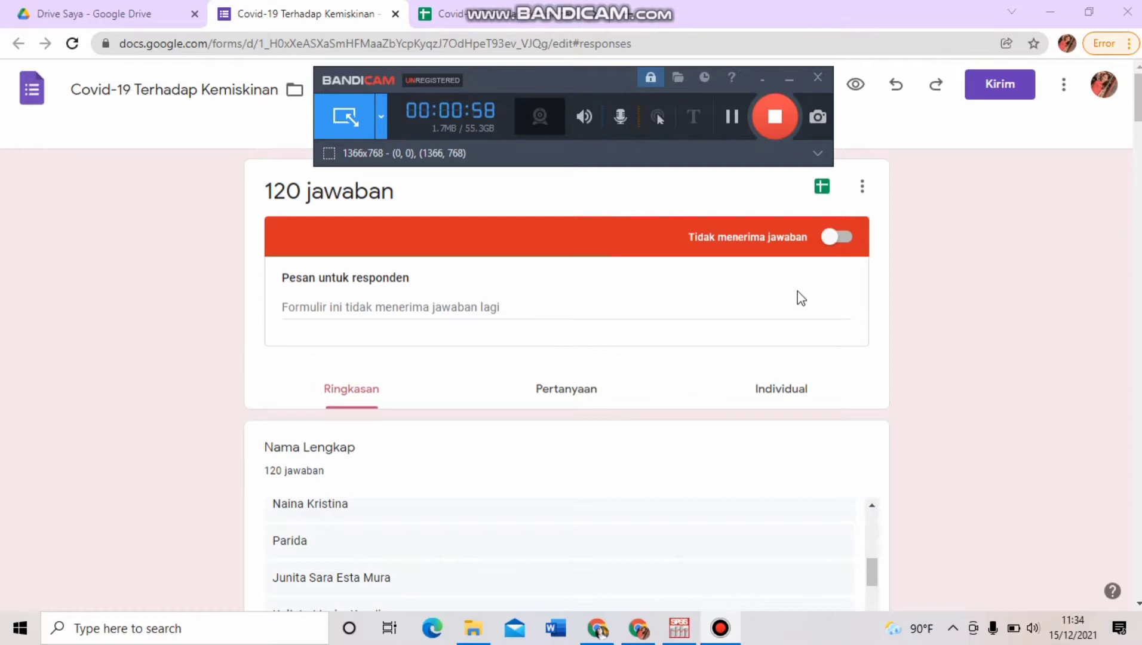
Step: Browse the respondents' names listed under Nama Lengkap in the form's response summary
left_click(795, 462)
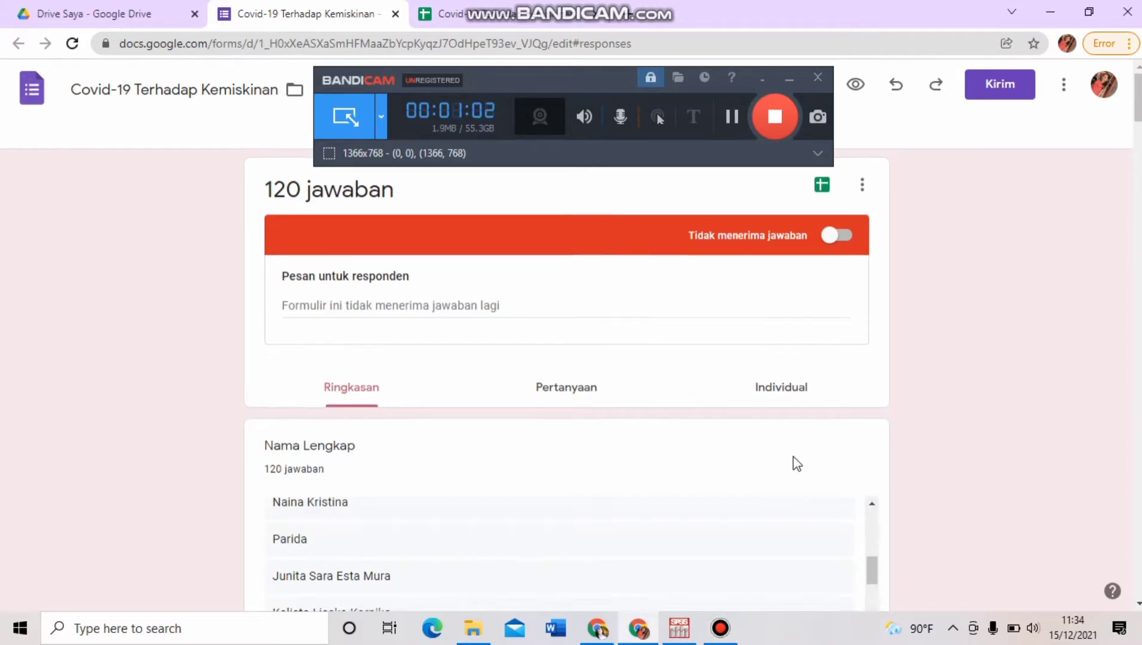
scroll(796, 462, "down", 2)
scroll(795, 464, "down", 3)
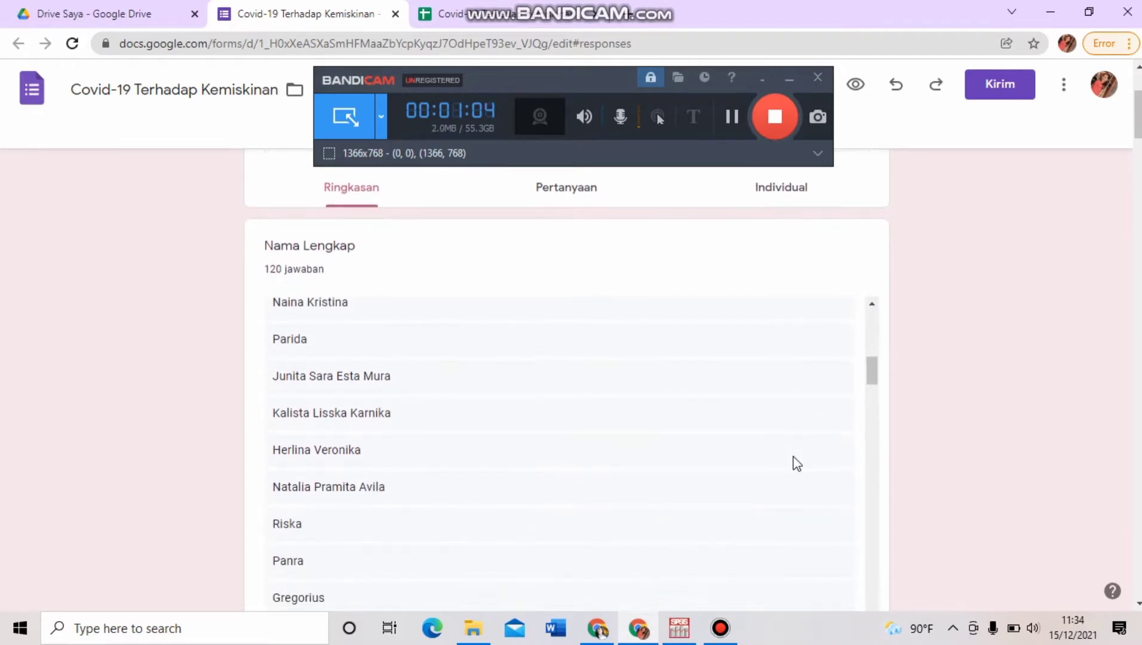
scroll(796, 463, "down", 2)
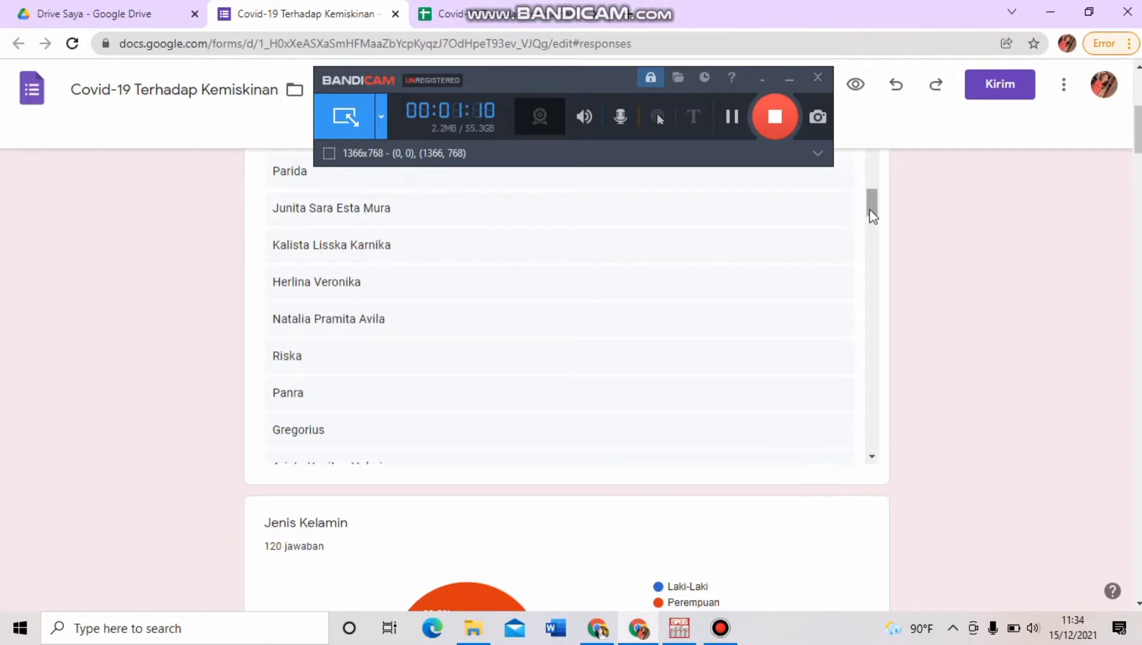
left_click(869, 244)
left_click(874, 295)
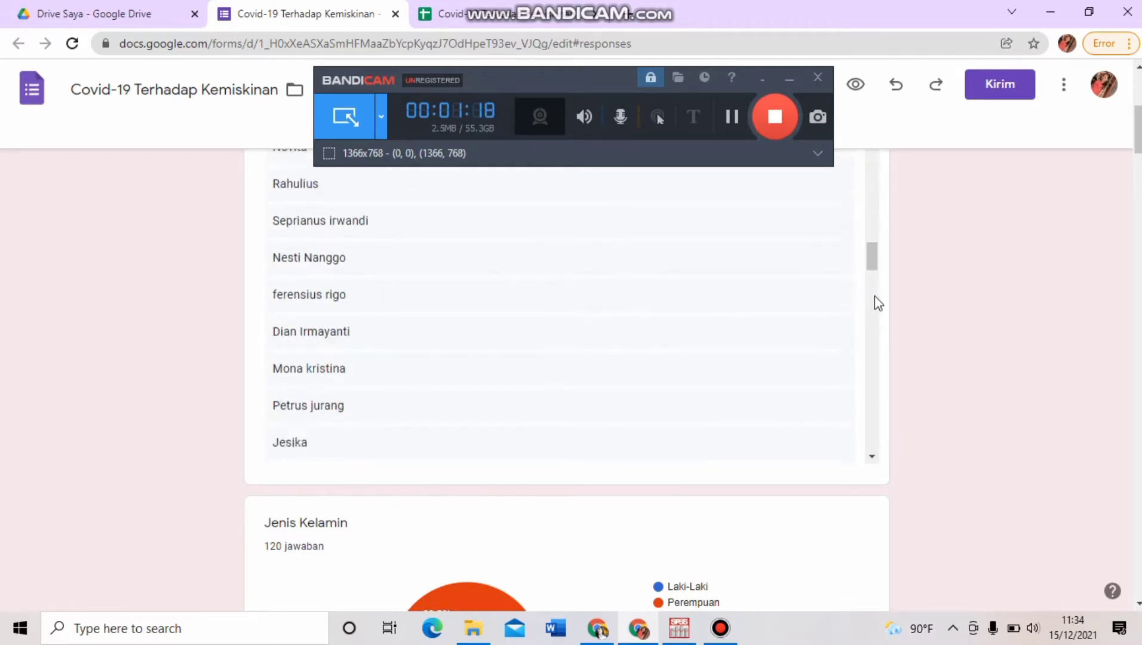
left_click(874, 296)
scroll(875, 303, "down", 3)
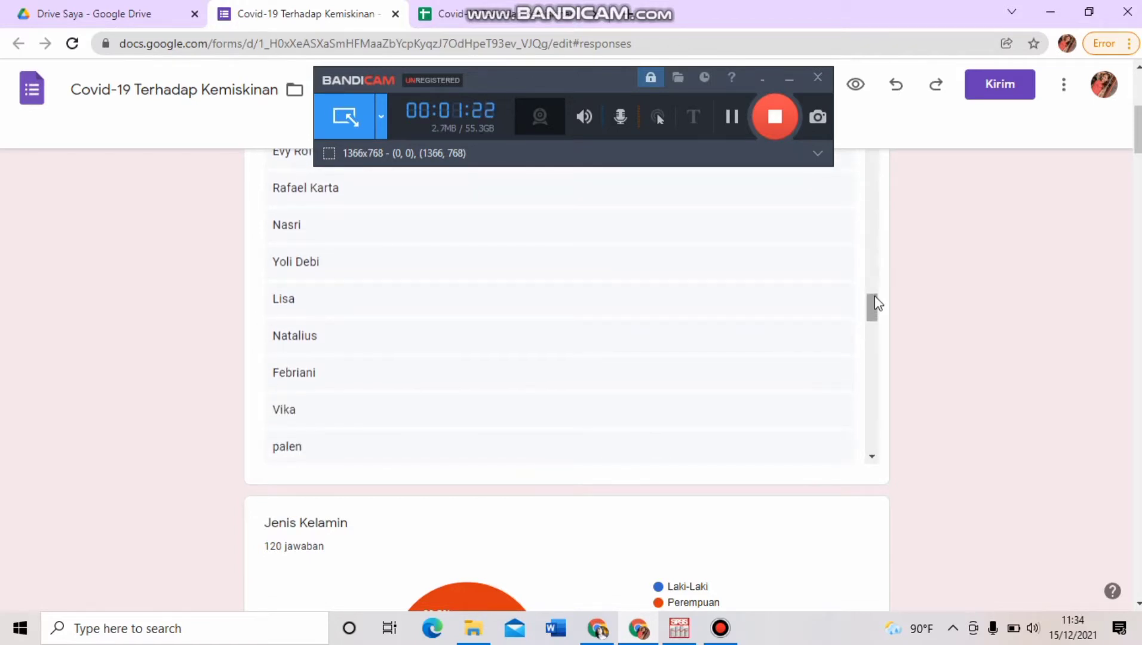
left_click(734, 113)
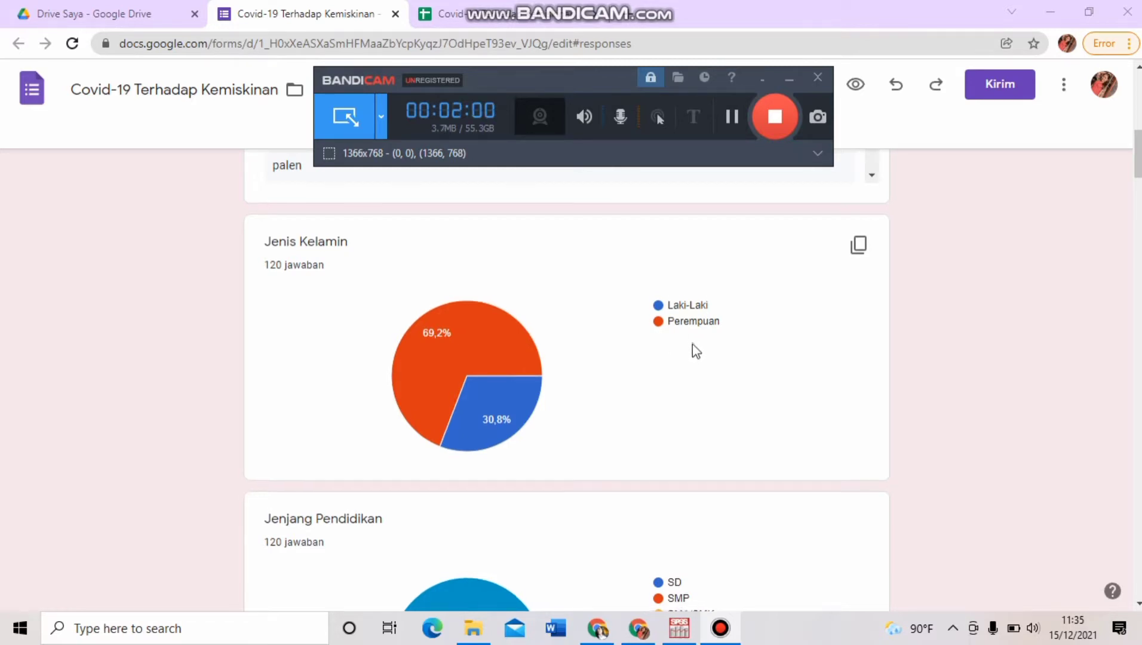
Step: Examine the response pie charts for Jenis Kelamin, Jenjang Pendidikan and Pekerjaan
scroll(692, 344, "down", 2)
scroll(692, 344, "down", 2)
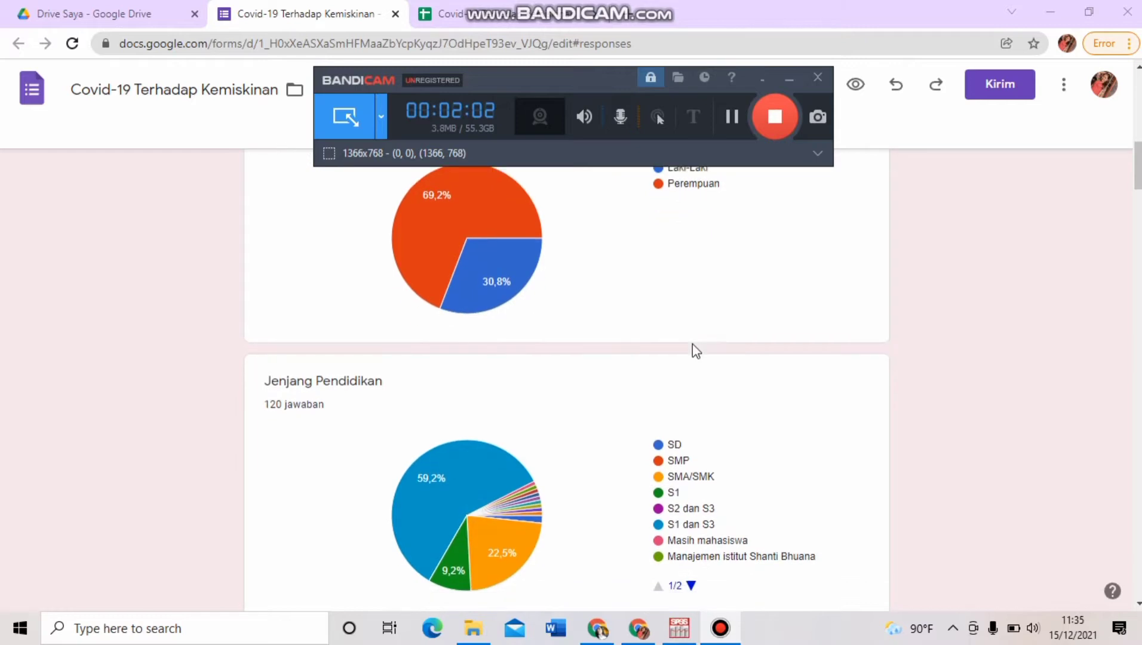
scroll(692, 334, "down", 1)
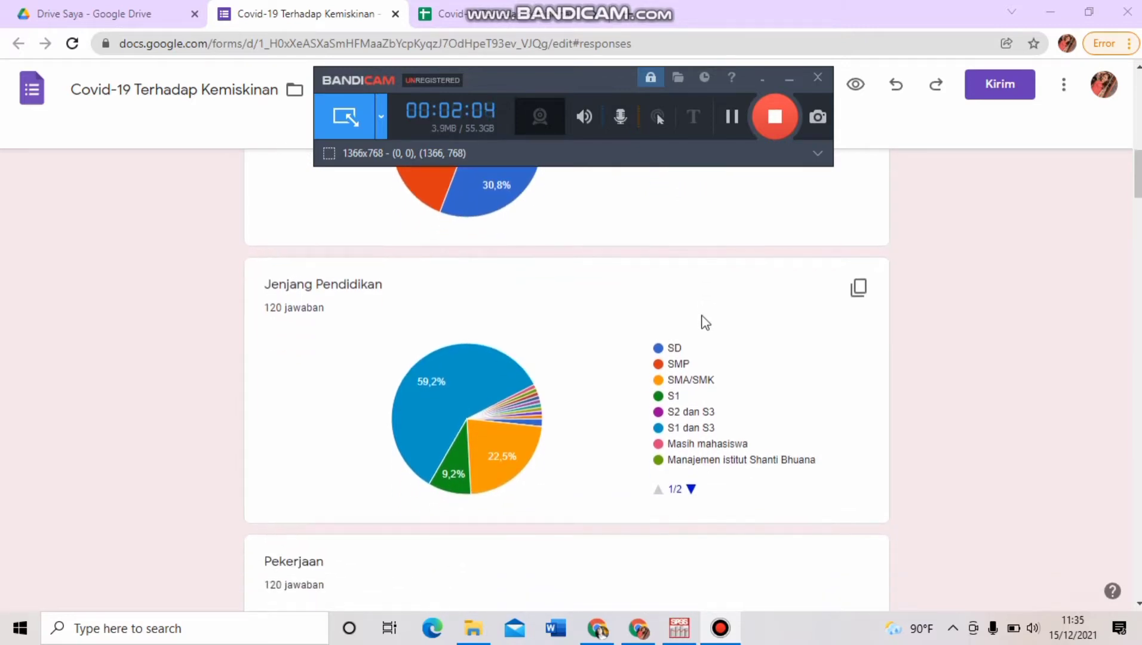
scroll(702, 317, "down", 2)
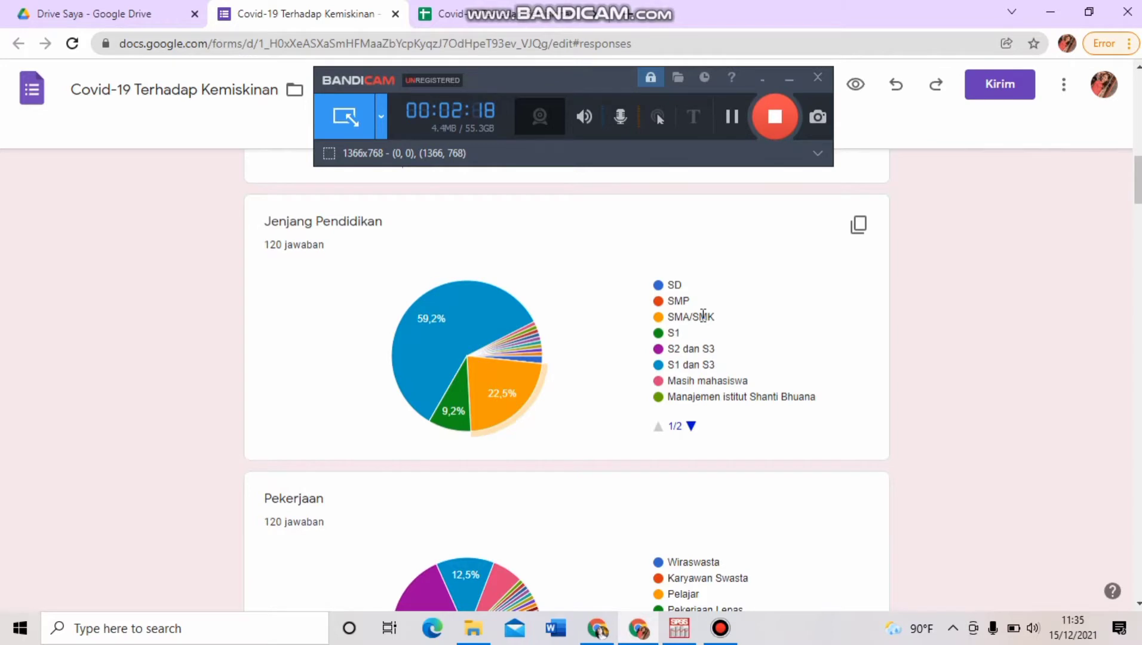
scroll(704, 316, "down", 3)
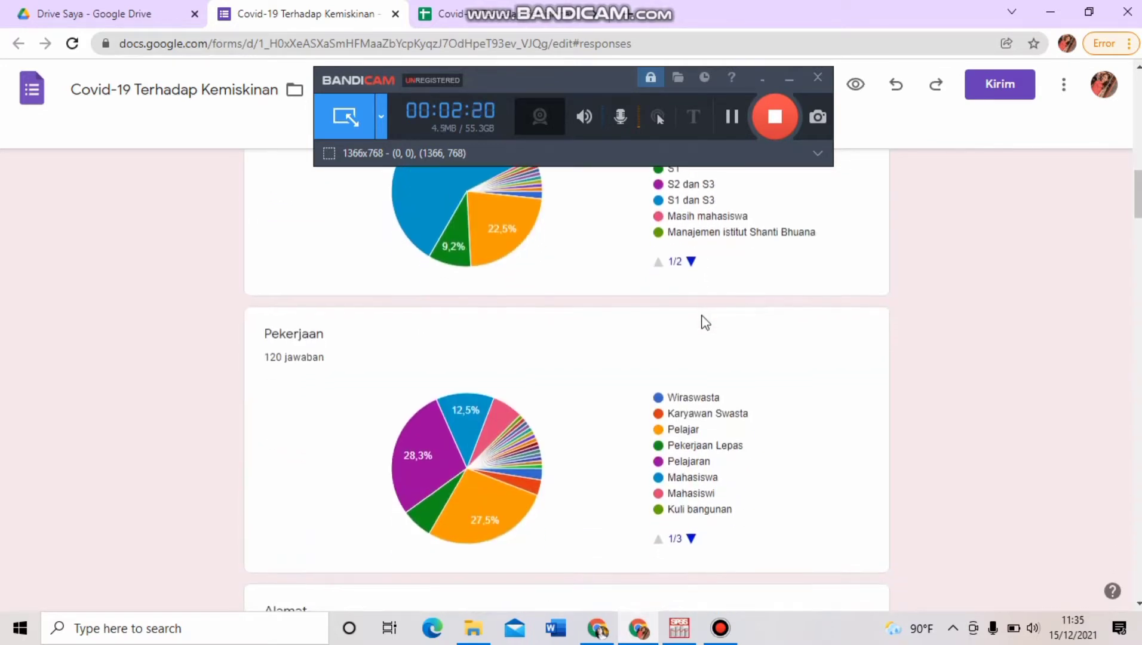
scroll(702, 317, "down", 2)
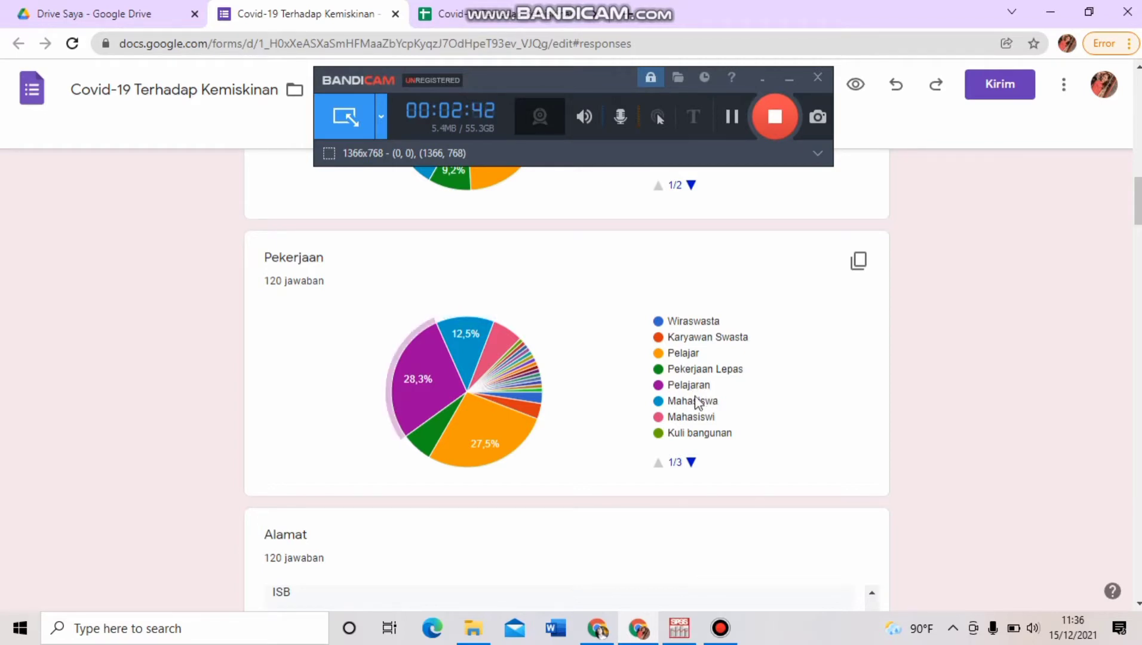
scroll(694, 399, "down", 1)
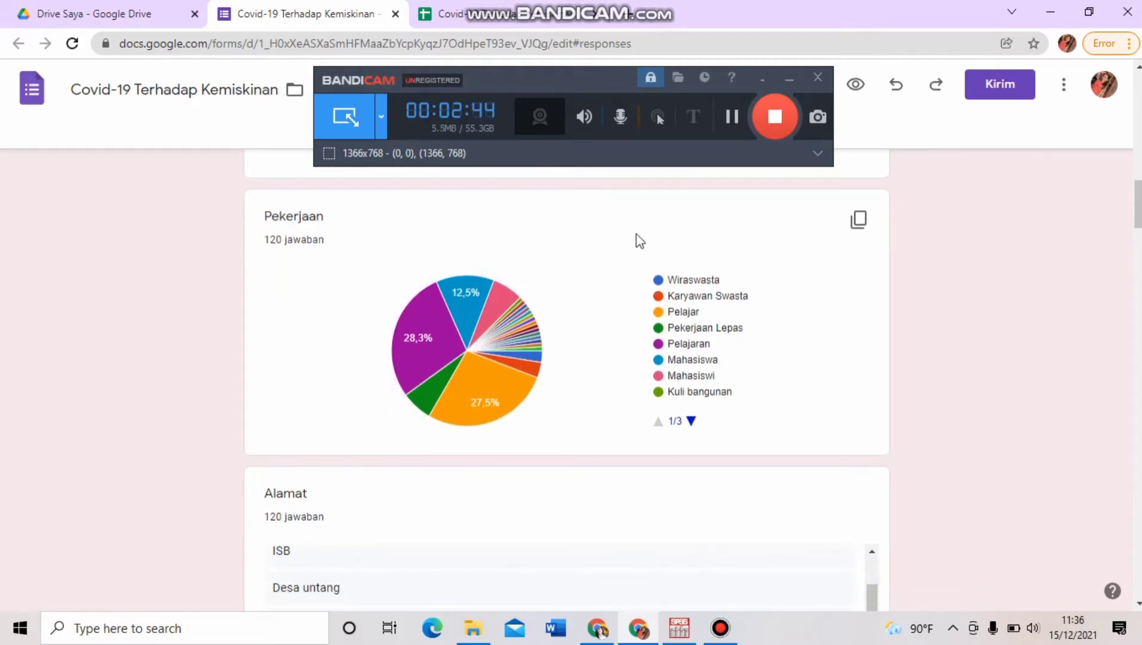
Step: Review the Alamat answers and the age distribution in the Umur pie chart
scroll(639, 240, "down", 3)
scroll(639, 240, "down", 6)
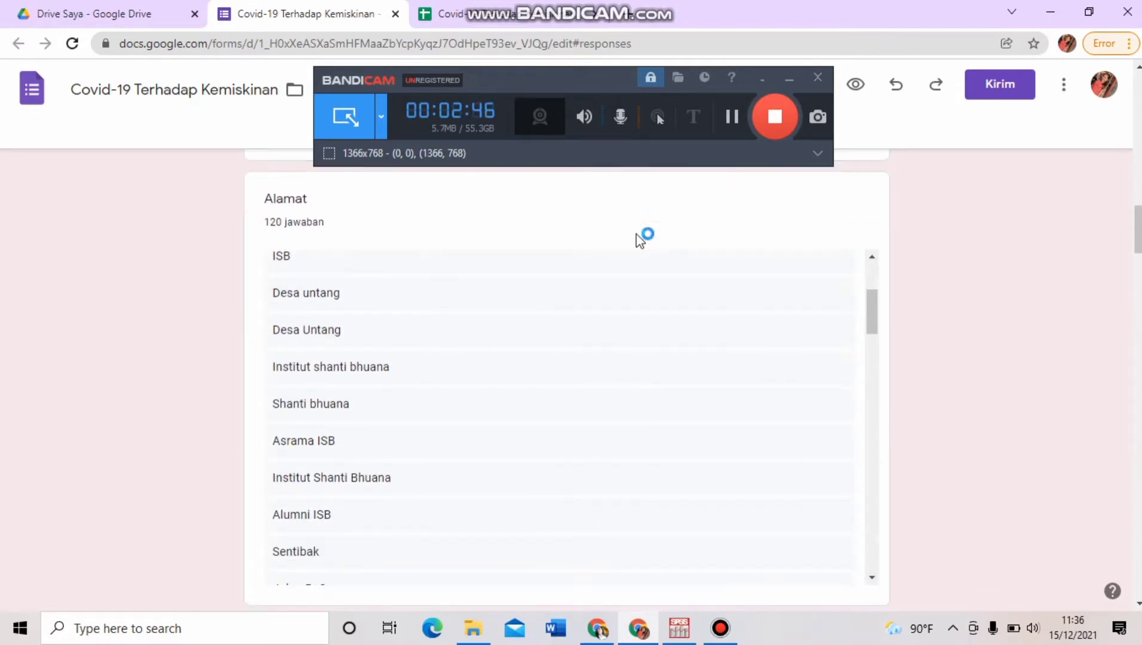
scroll(639, 239, "down", 1)
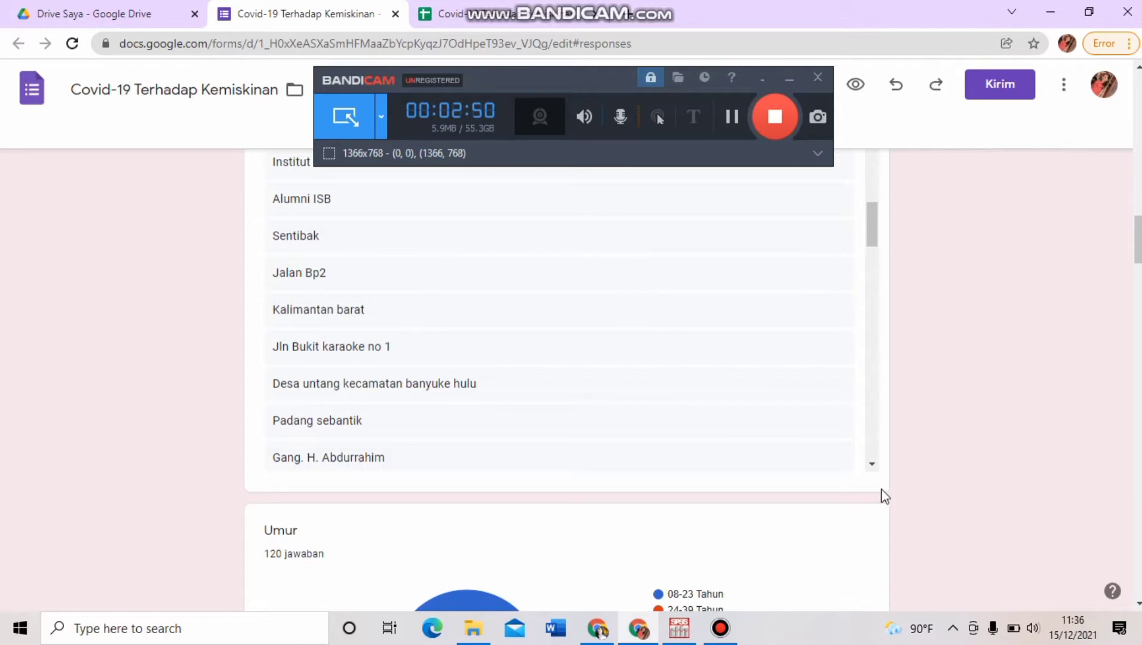
mouse_move(1135, 244)
left_mouse_down()
mouse_move(1134, 274)
mouse_move(1135, 264)
left_mouse_up()
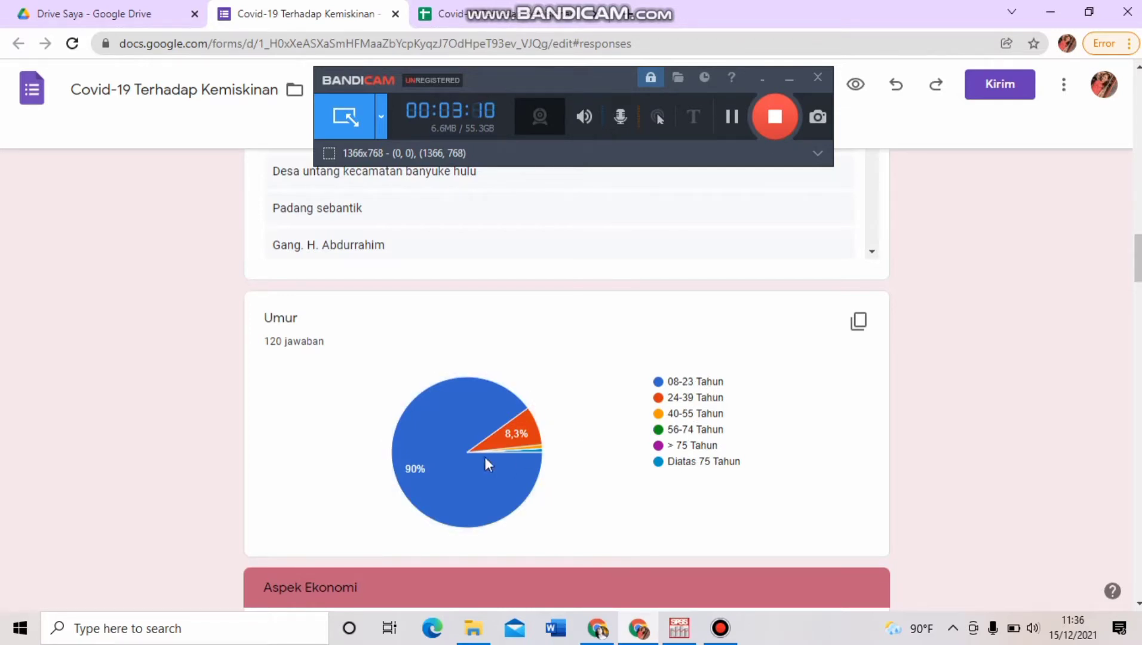
mouse_move(422, 481)
Step: Inspect the Aspek Ekonomi chart on covid-19 lowering economic growth, checking the bars for ratings 1 and 5
scroll(642, 496, "down", 3)
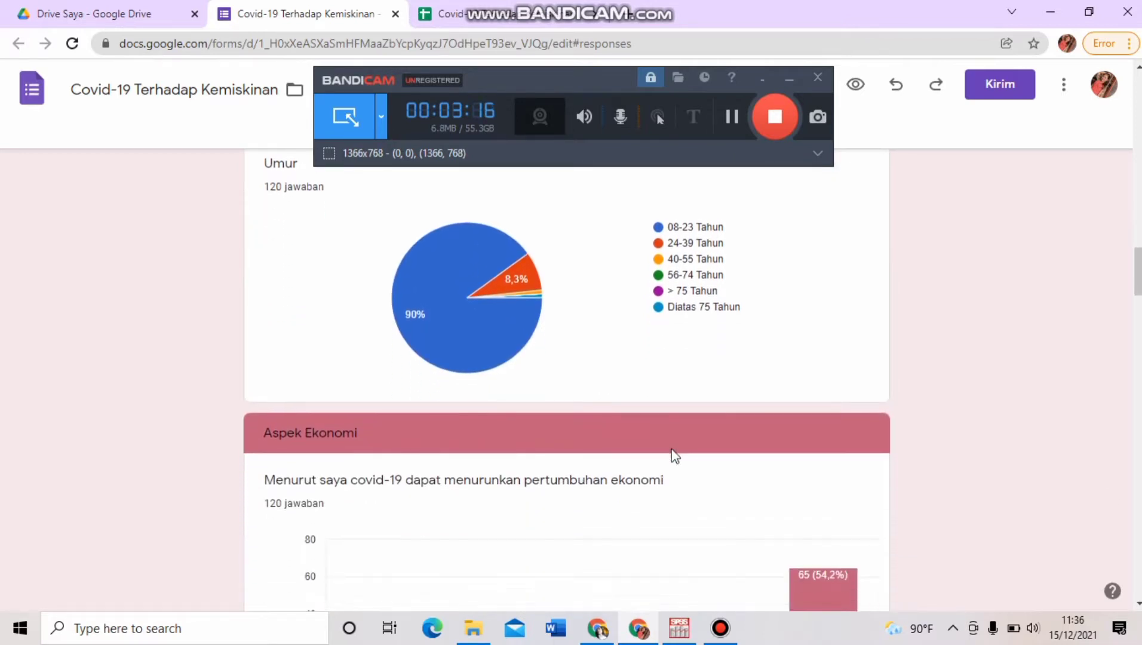
scroll(675, 456, "down", 3)
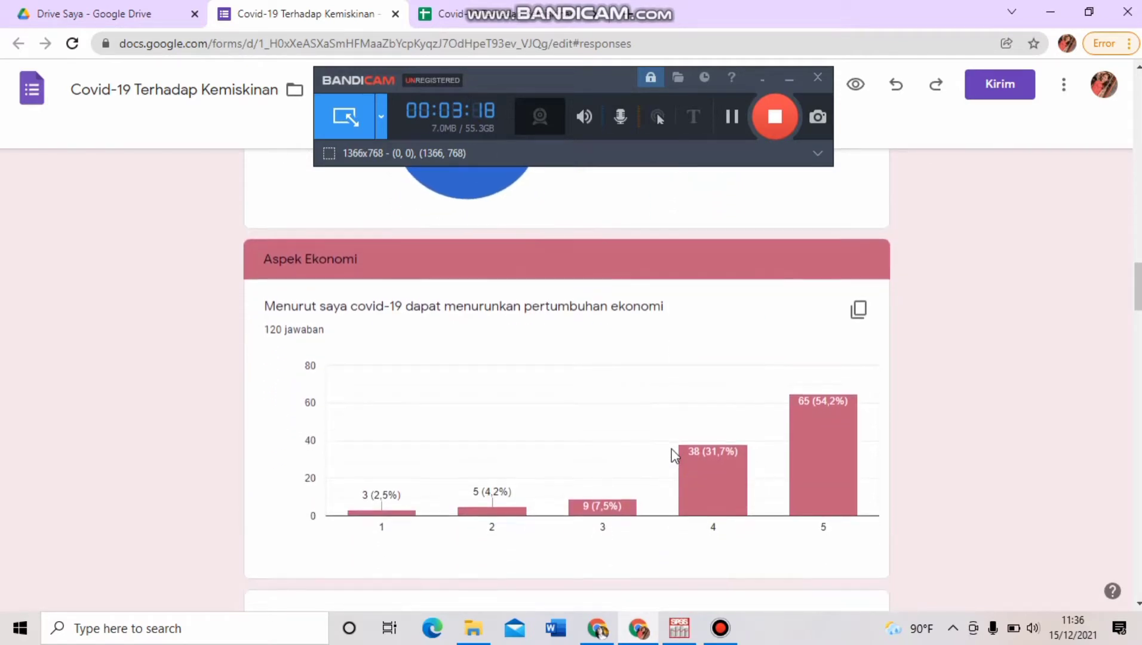
left_click(733, 117)
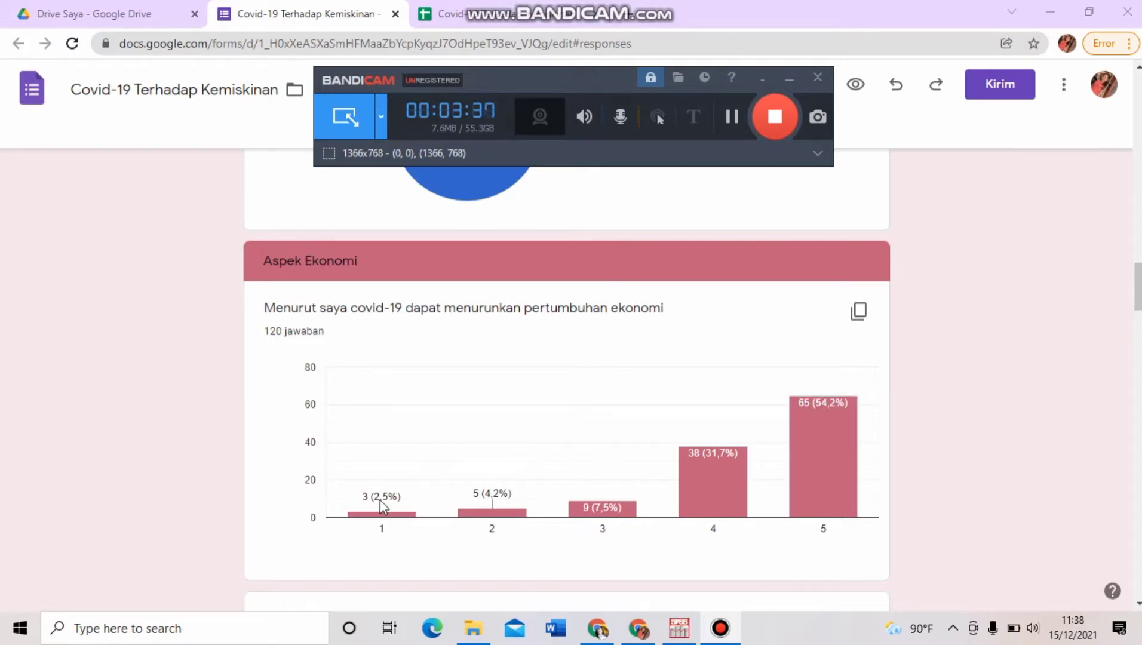
mouse_move(399, 523)
mouse_move(821, 499)
mouse_move(810, 419)
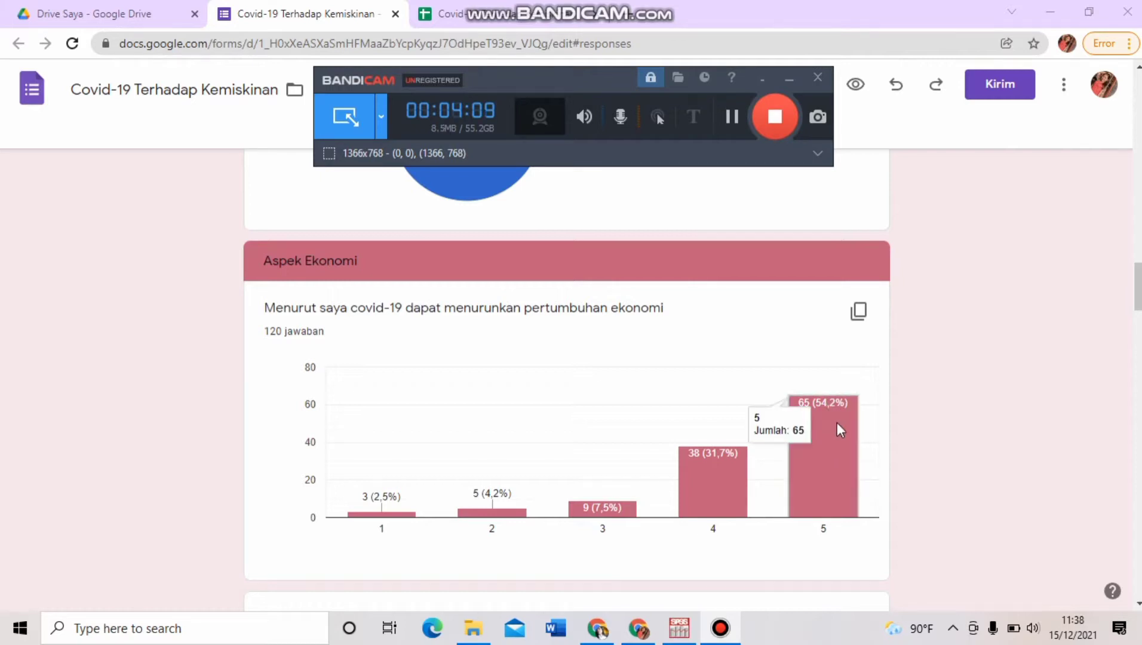
scroll(836, 422, "down", 1)
scroll(802, 428, "down", 2)
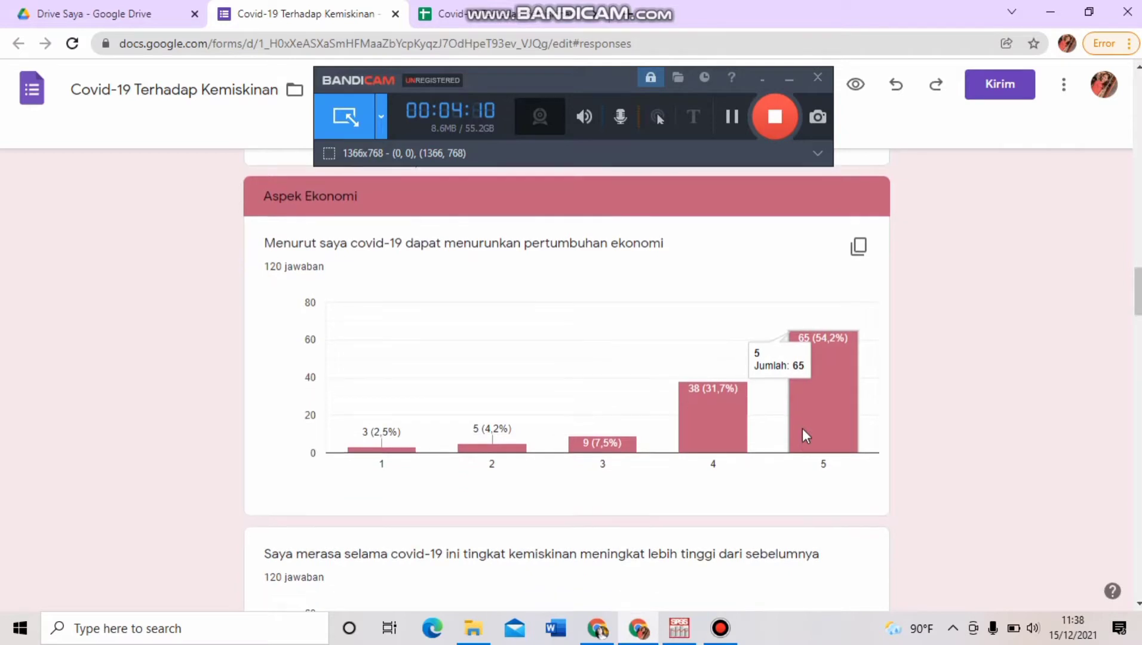
Step: Examine the rating chart on whether poverty has risen higher than before during covid-19
scroll(803, 427, "down", 2)
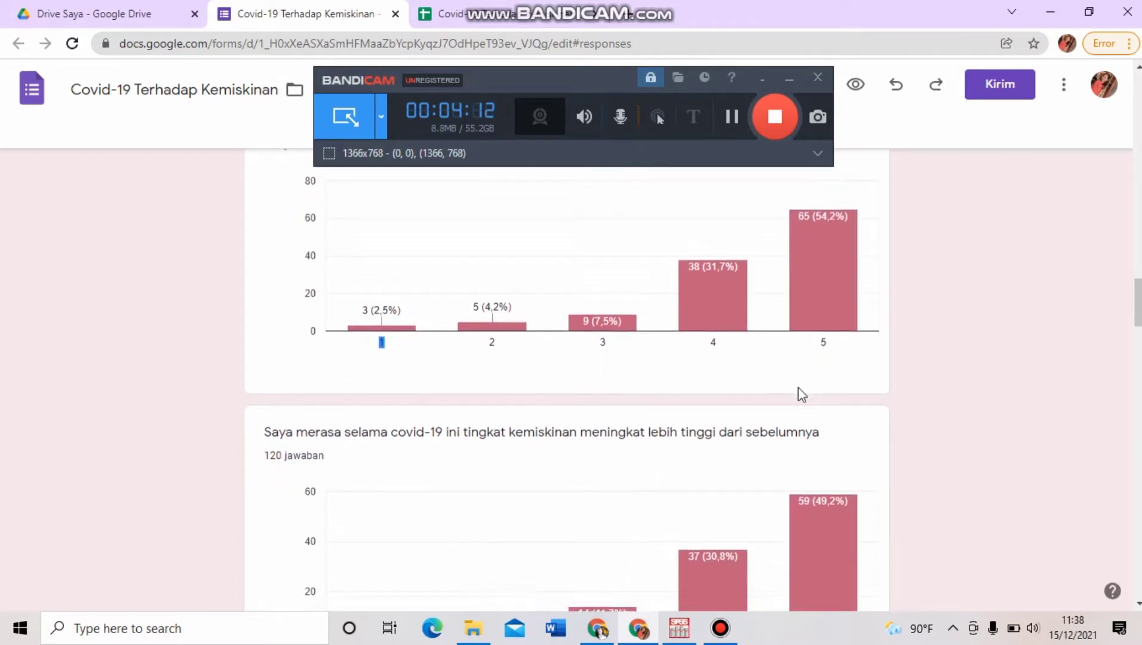
scroll(802, 378, "down", 1)
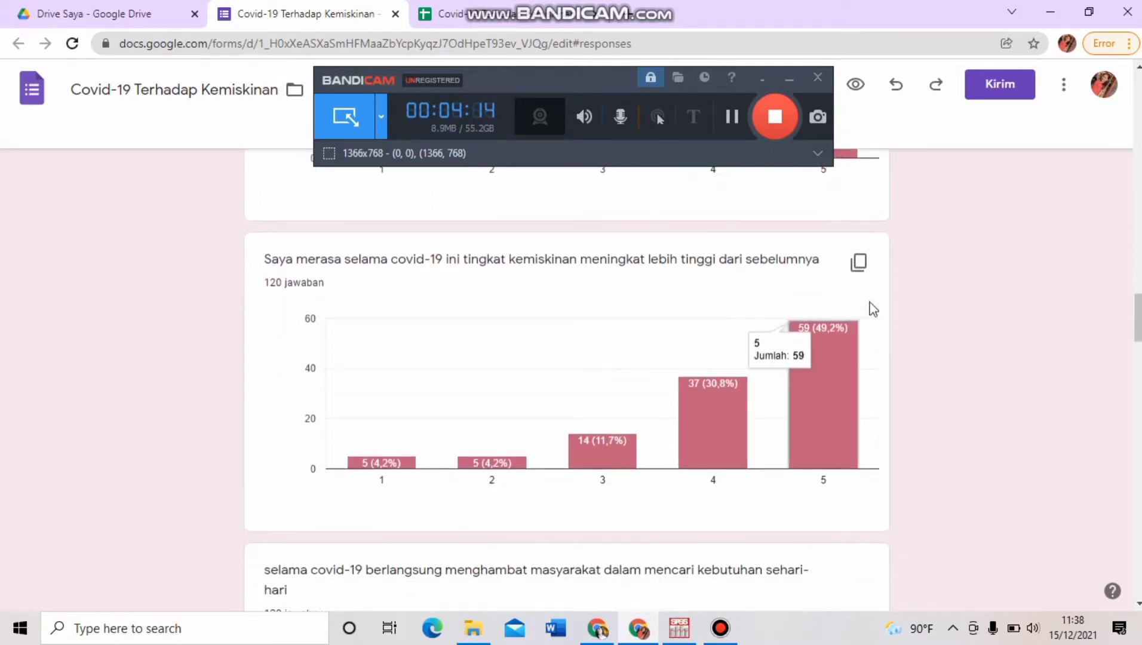
right_click(902, 269)
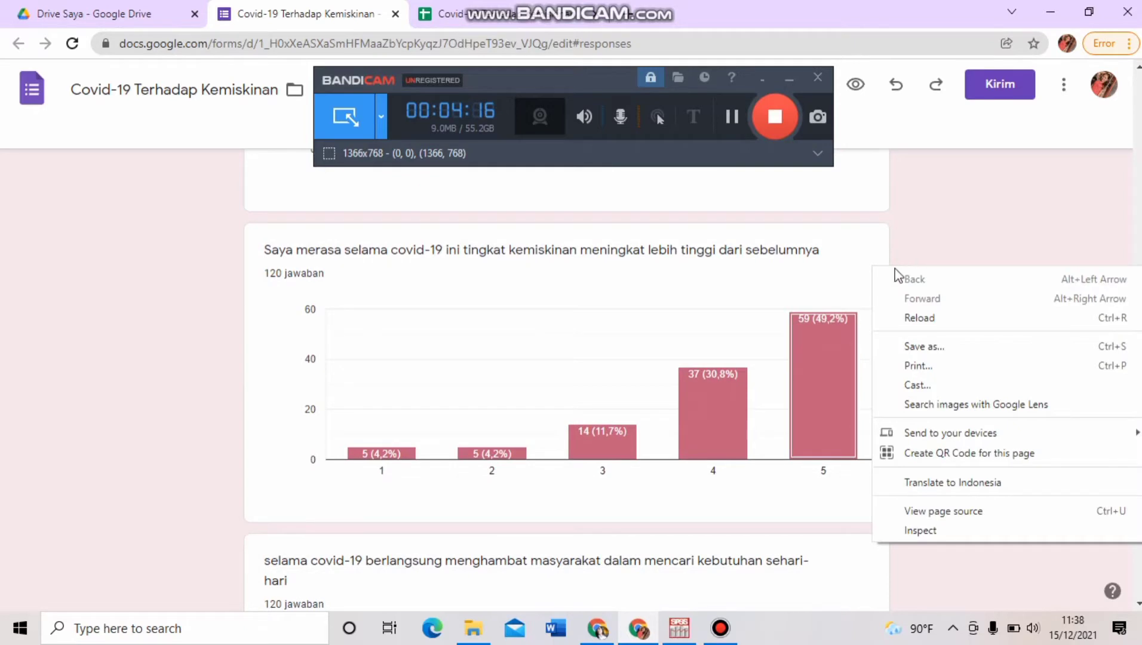
left_click(900, 238)
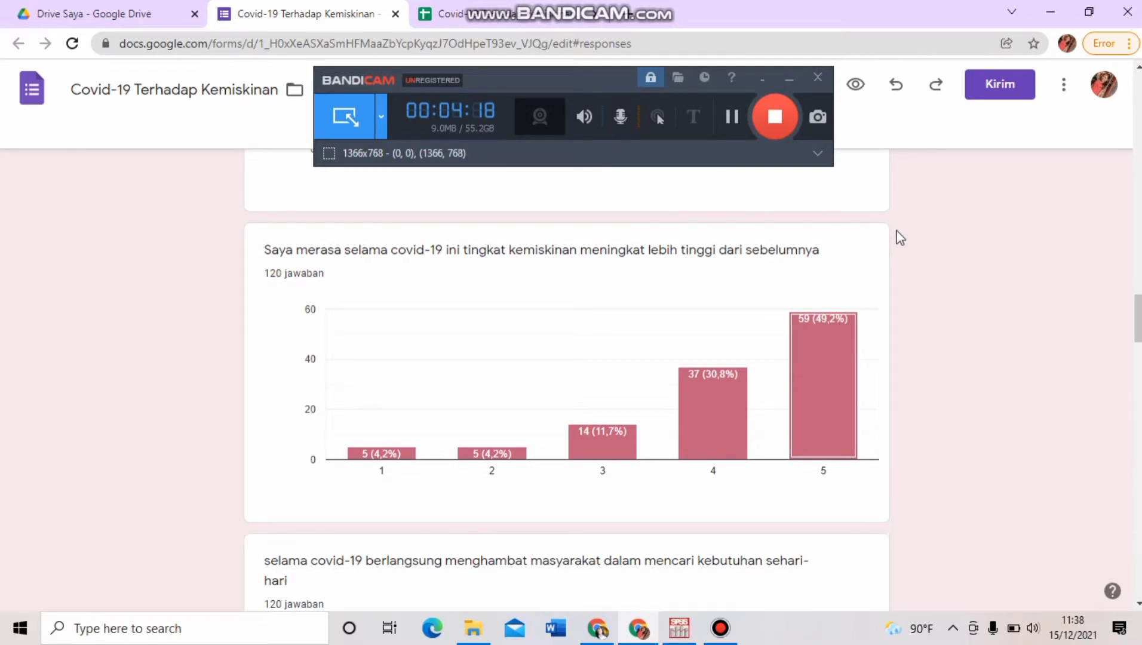
Step: Examine the rating chart on covid-19 hindering people in meeting daily needs, checking the bar for rating 5
scroll(834, 358, "down", 3)
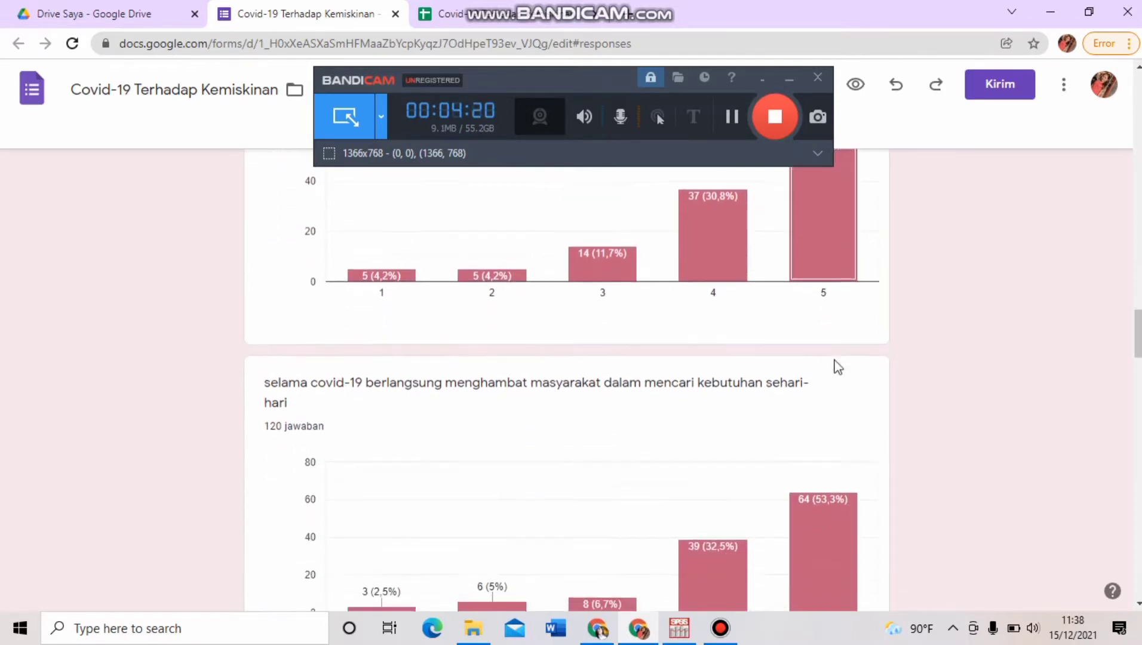
scroll(834, 361, "down", 4)
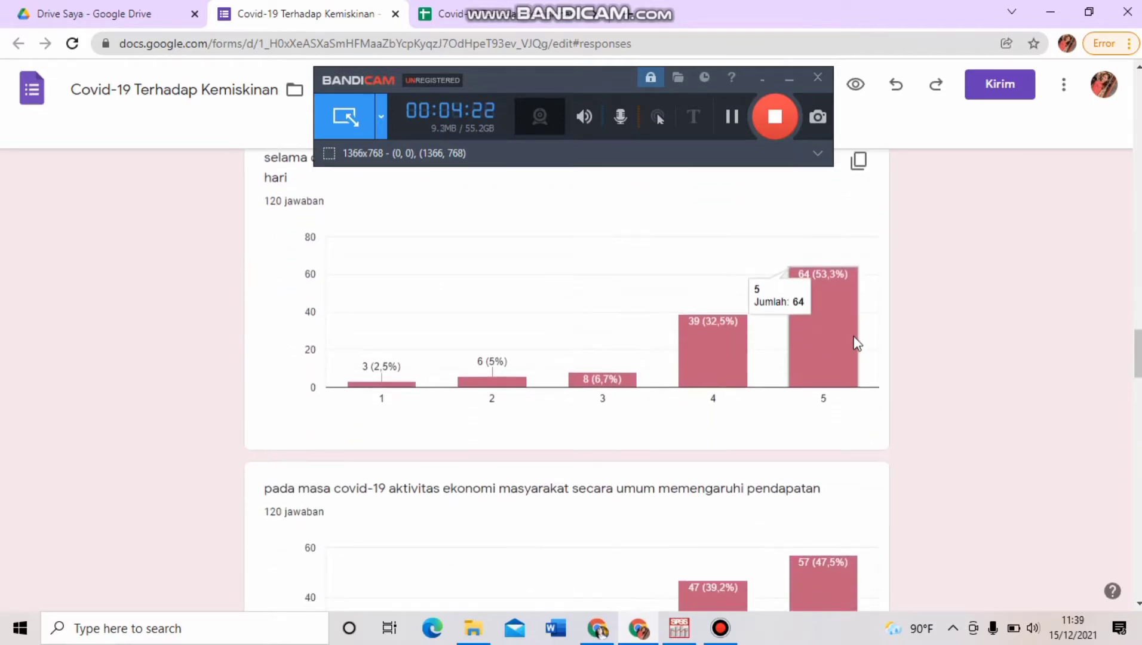
double_click(854, 338)
scroll(854, 339, "down", 1)
scroll(840, 287, "down", 1)
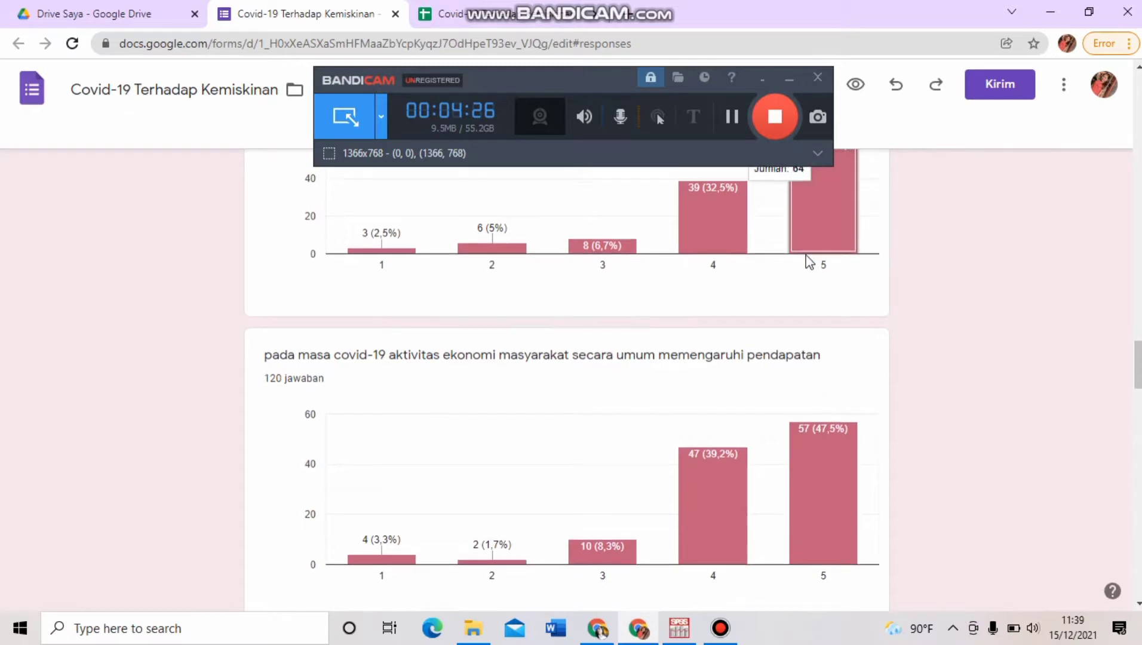
Step: Examine the rating chart on how economic activity during covid-19 affects income
scroll(809, 261, "down", 1)
scroll(809, 261, "down", 1)
left_click_drag(805, 255, 777, 225)
scroll(777, 226, "down", 1)
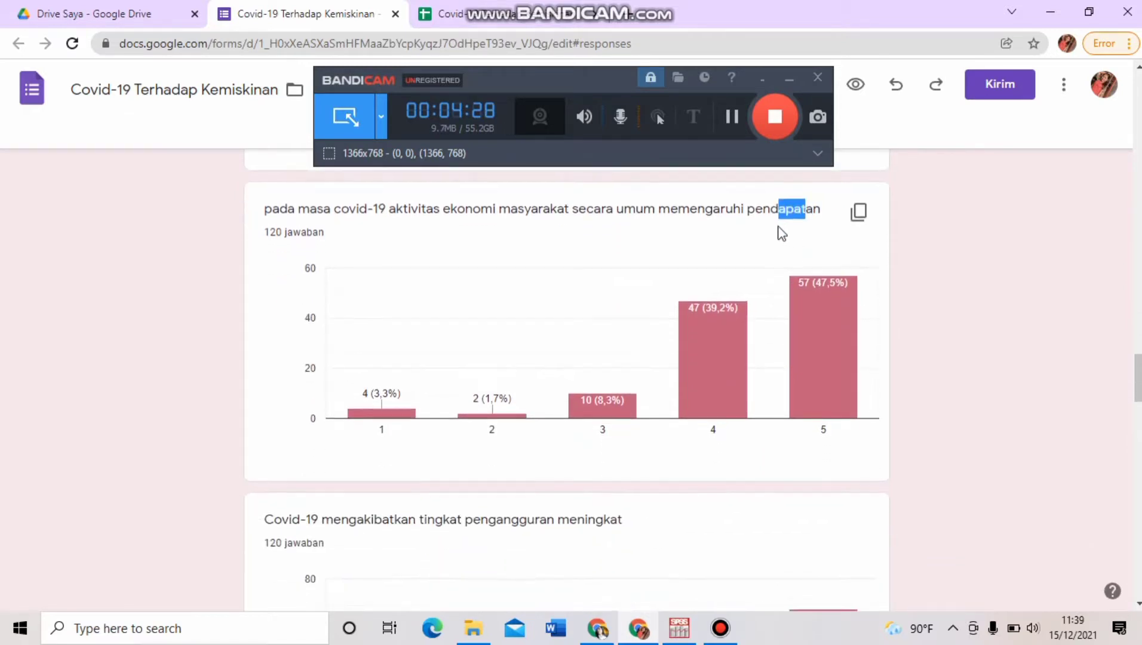
left_click(841, 200)
scroll(841, 200, "up", 1)
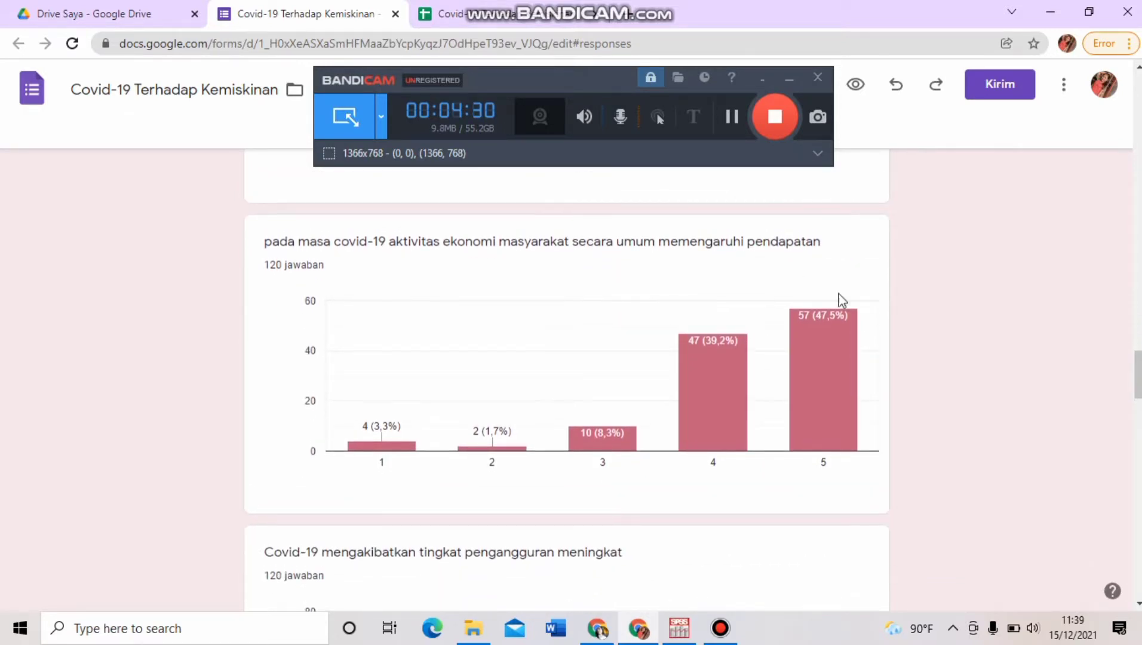
mouse_move(848, 378)
Step: Review the remaining Aspek Ekonomi charts on unemployment, negative impact on Indonesians, and trust in the government's handling of poverty
scroll(850, 371, "down", 1)
scroll(851, 368, "down", 4)
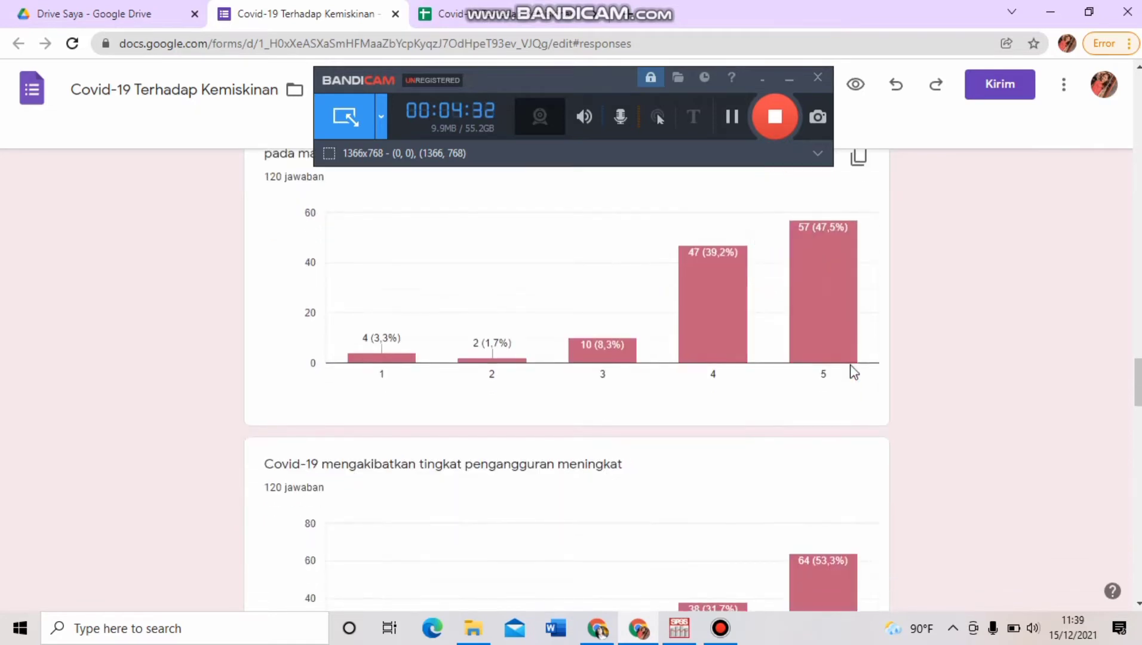
scroll(850, 371, "down", 5)
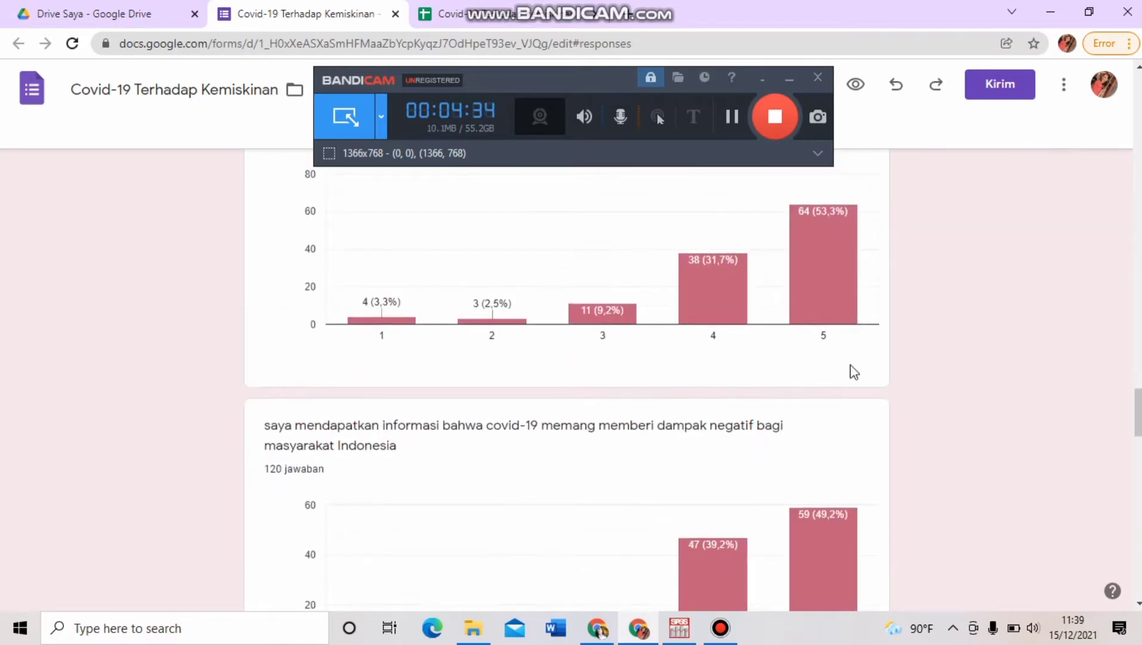
scroll(851, 367, "down", 6)
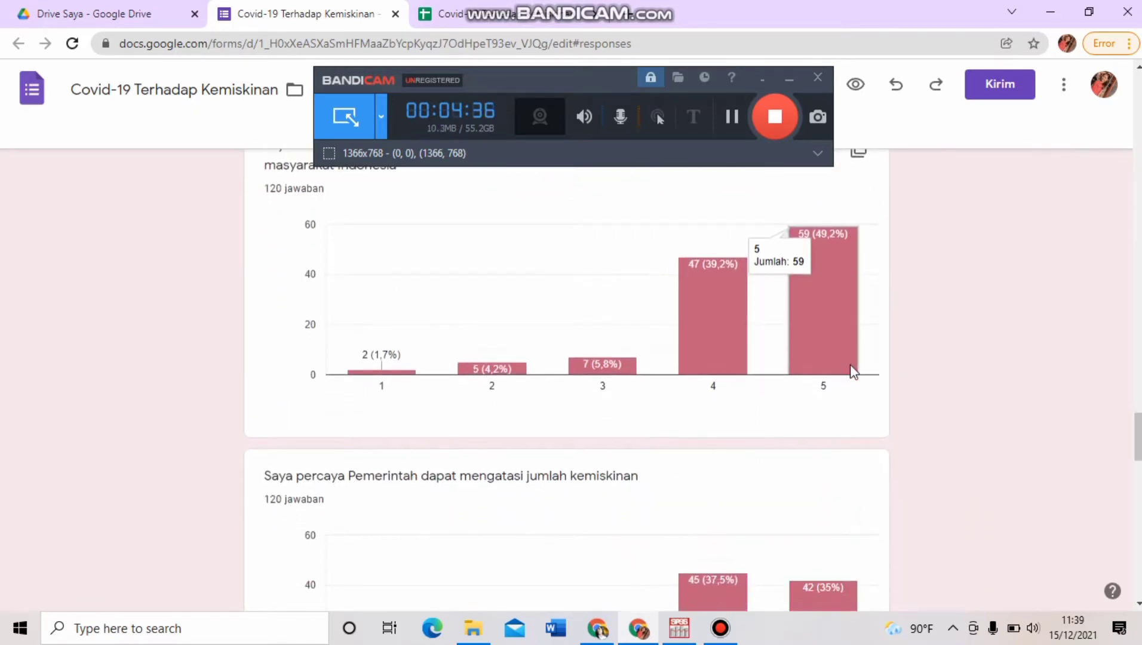
scroll(850, 367, "down", 1)
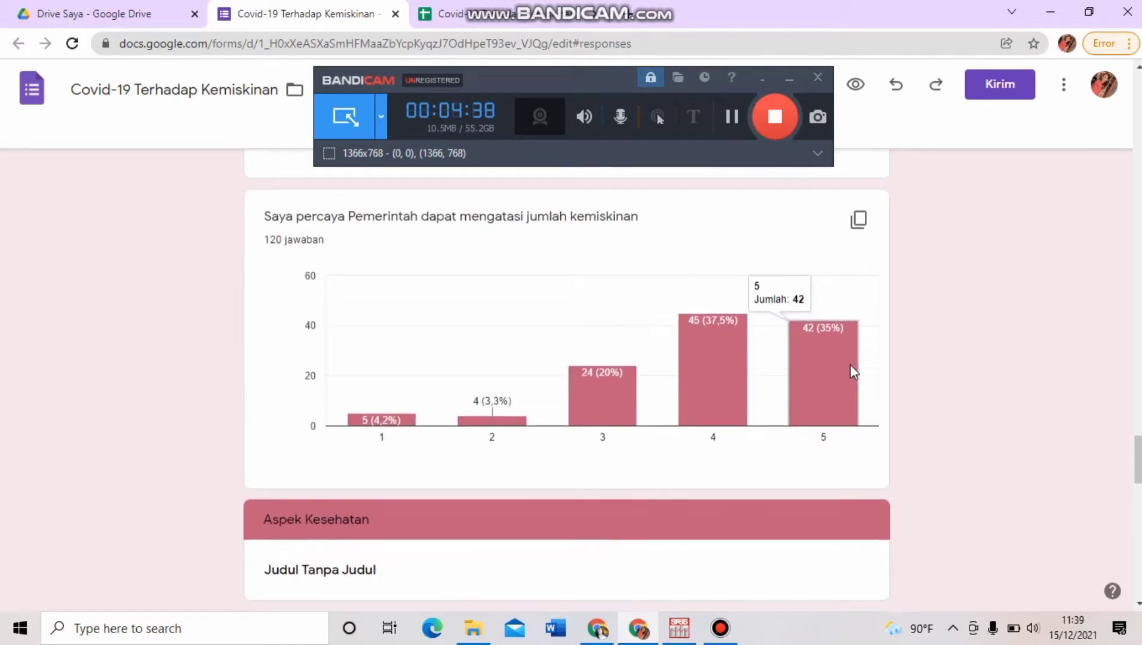
scroll(851, 364, "up", 1)
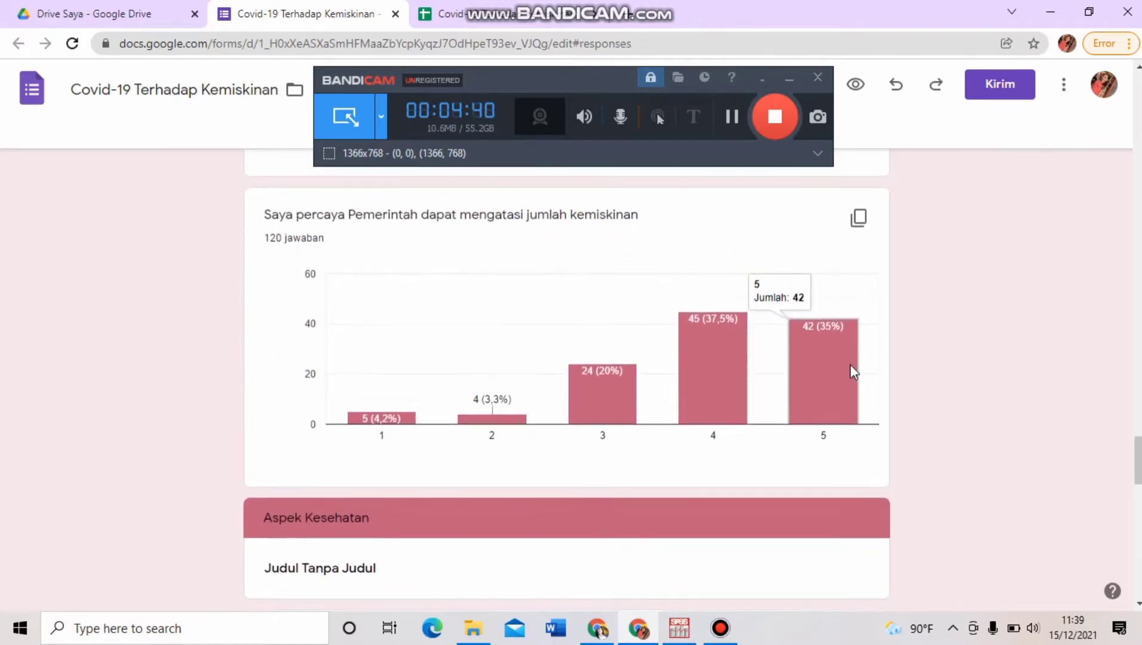
left_click(732, 116)
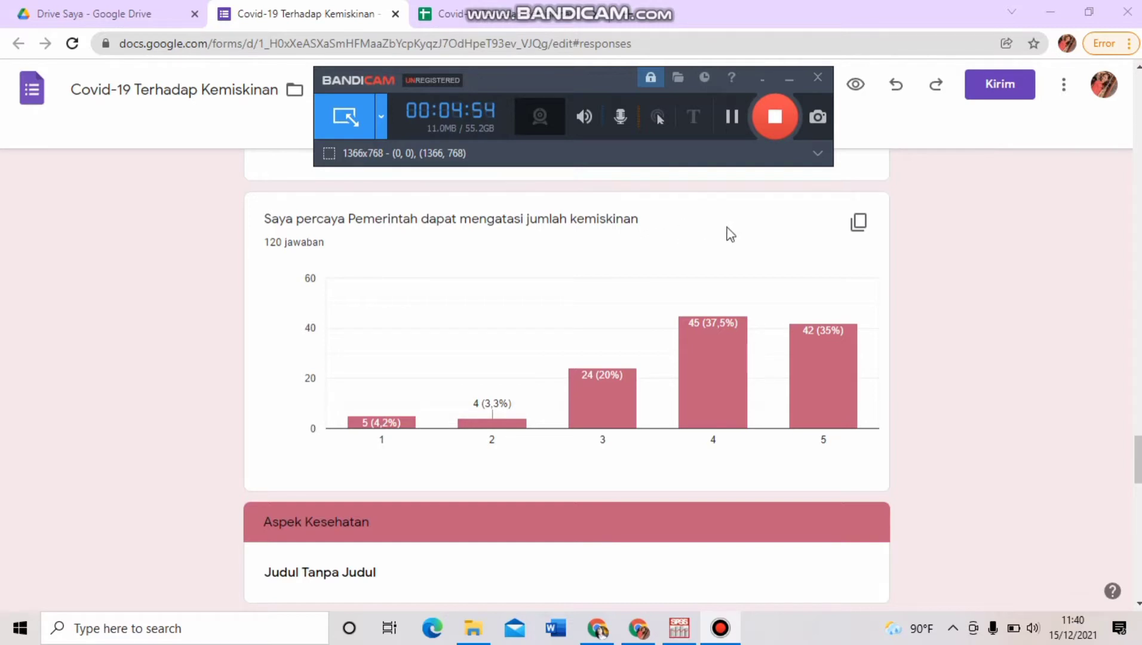
Step: Review the Aspek Kesehatan charts on declining public health, rising death rates, health and financial crisis, and increasing positive cases
mouse_move(717, 345)
scroll(668, 289, "down", 4)
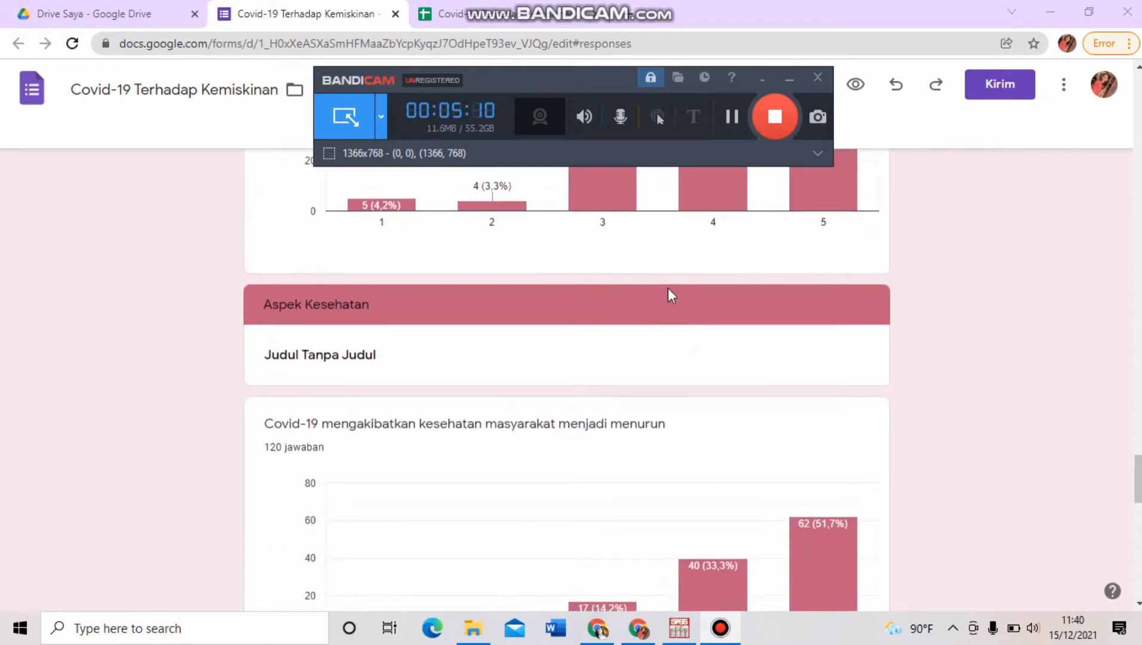
scroll(668, 289, "down", 2)
right_click(664, 279)
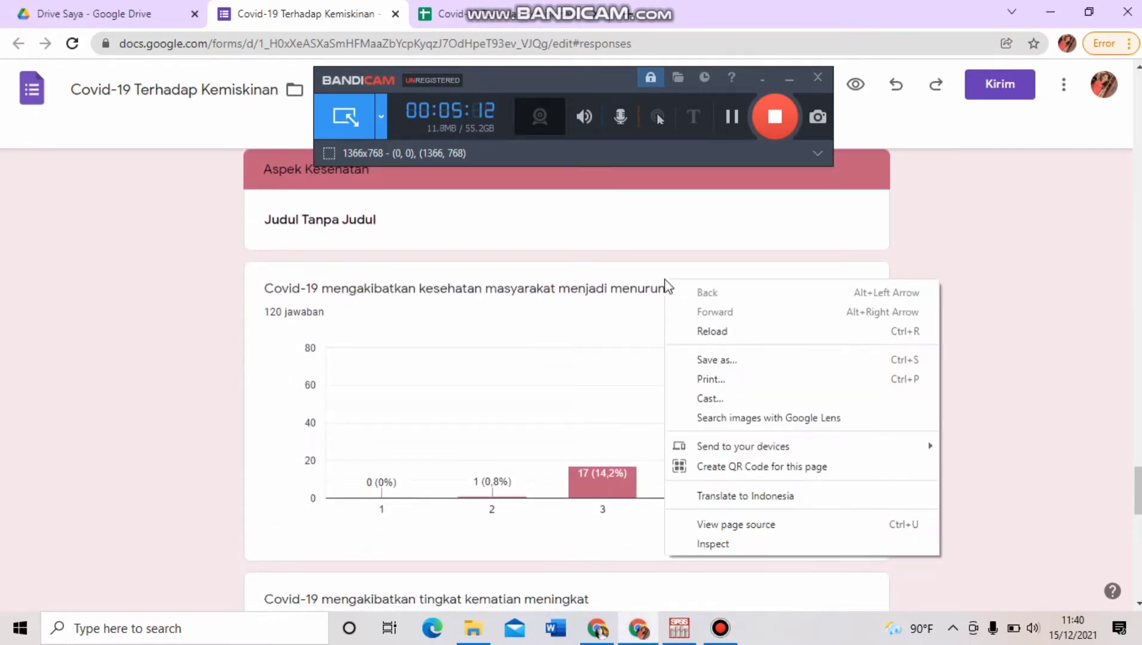
left_click(983, 243)
scroll(986, 242, "down", 2)
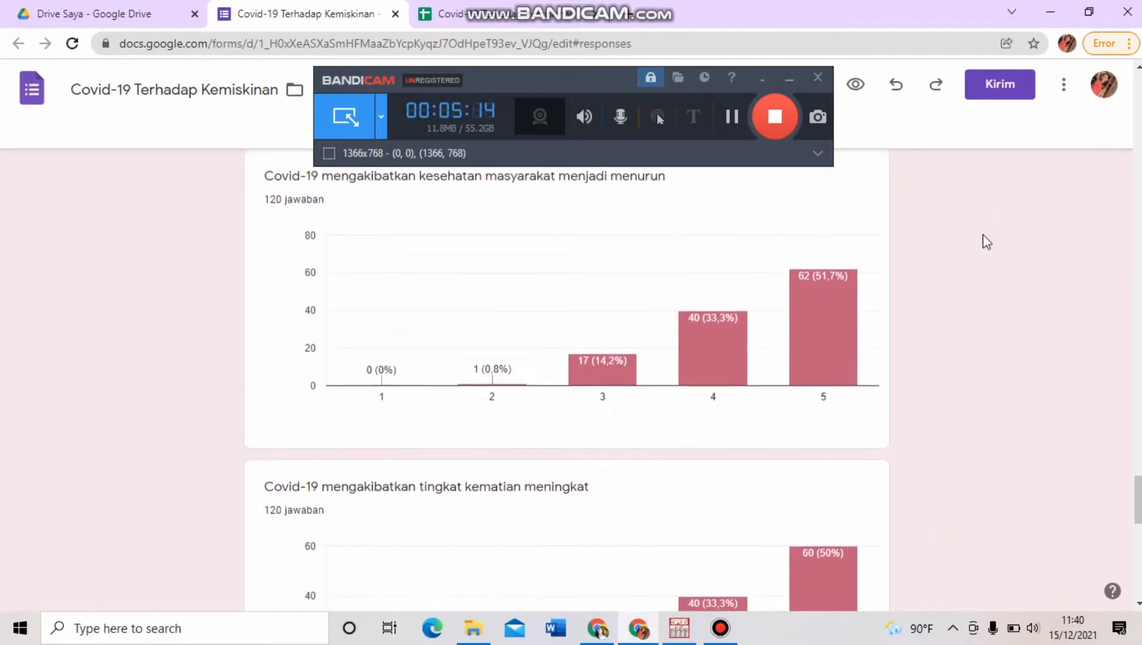
scroll(985, 241, "down", 4)
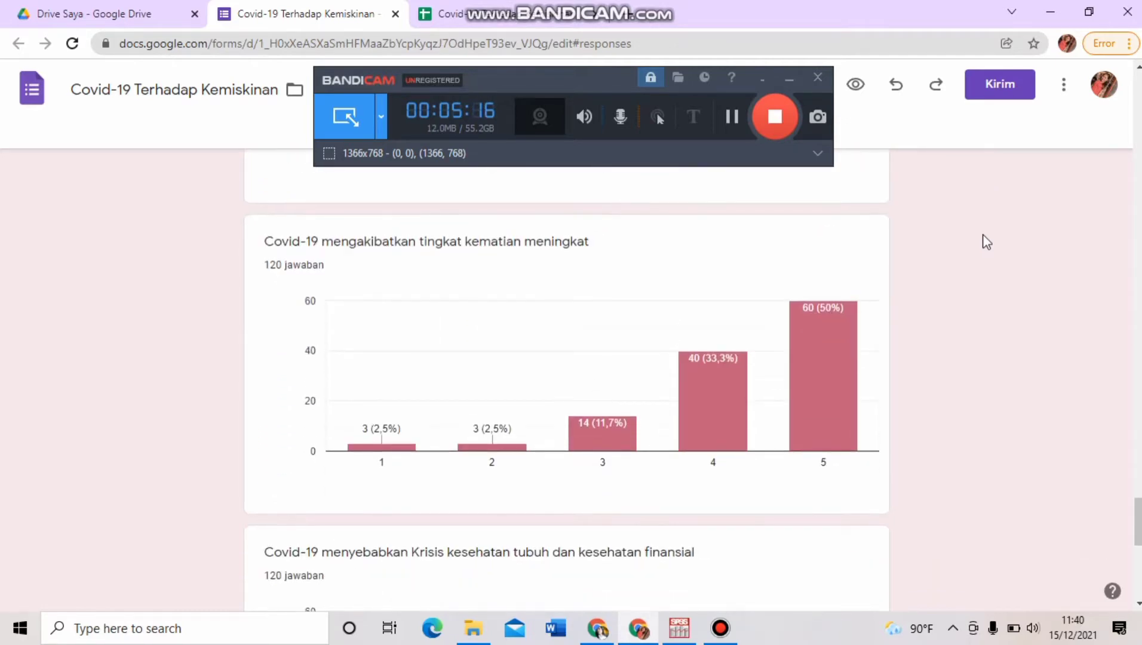
scroll(985, 242, "down", 7)
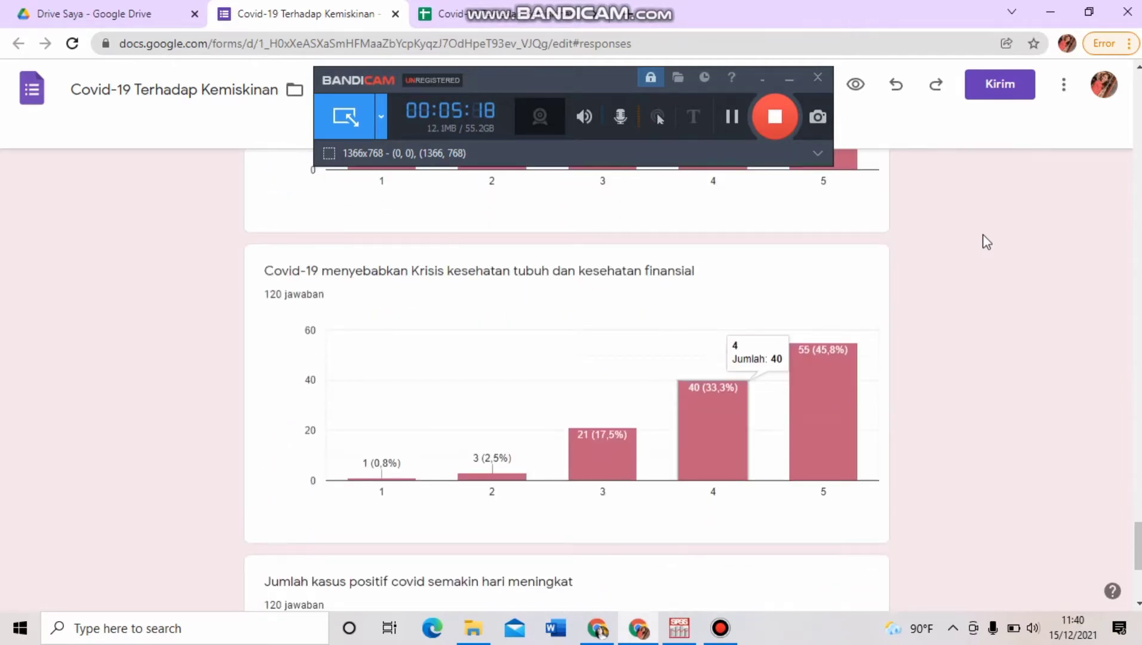
scroll(985, 242, "down", 3)
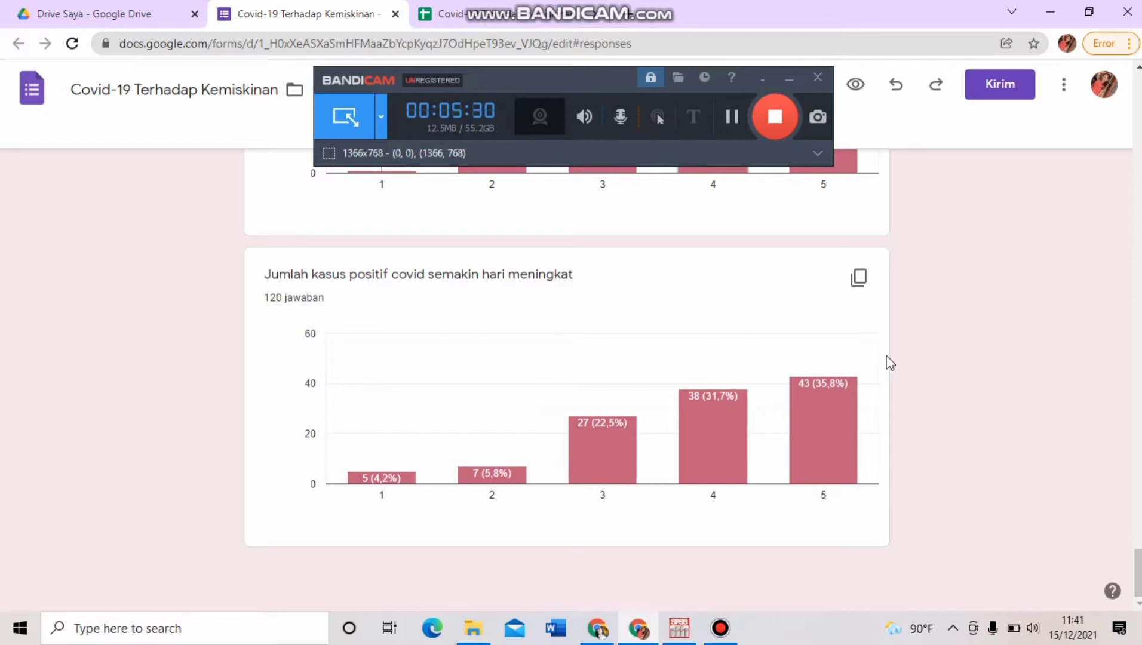
Step: Switch to the survey's response spreadsheet and go to the first response rows of the rating columns
left_click(517, 14)
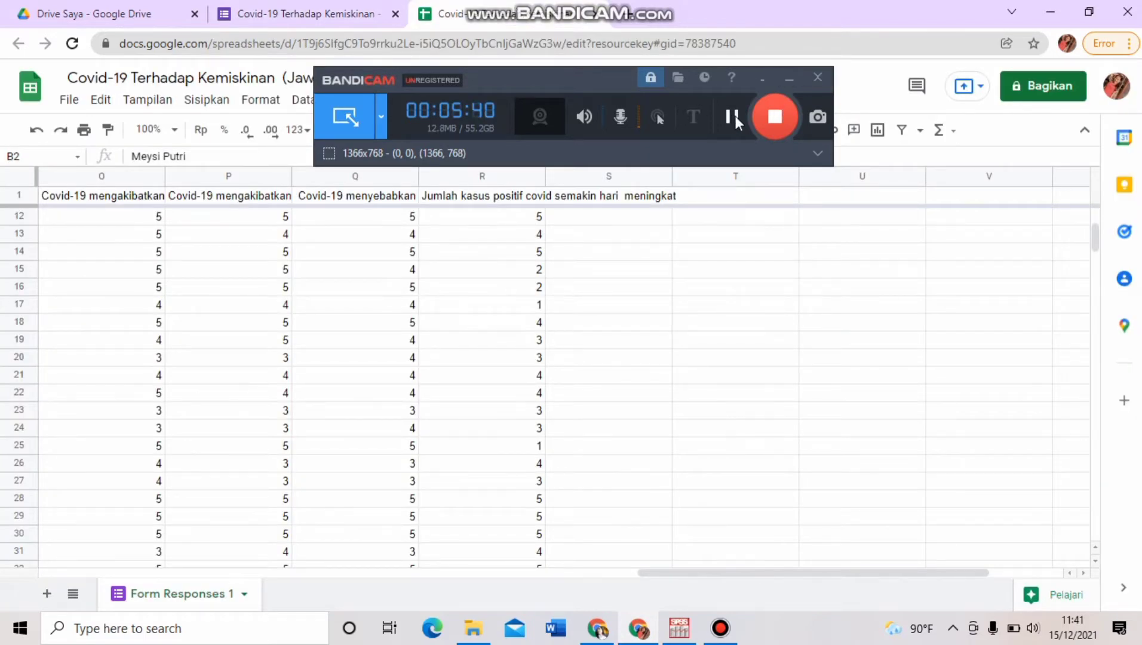
left_click(734, 115)
left_click(730, 114)
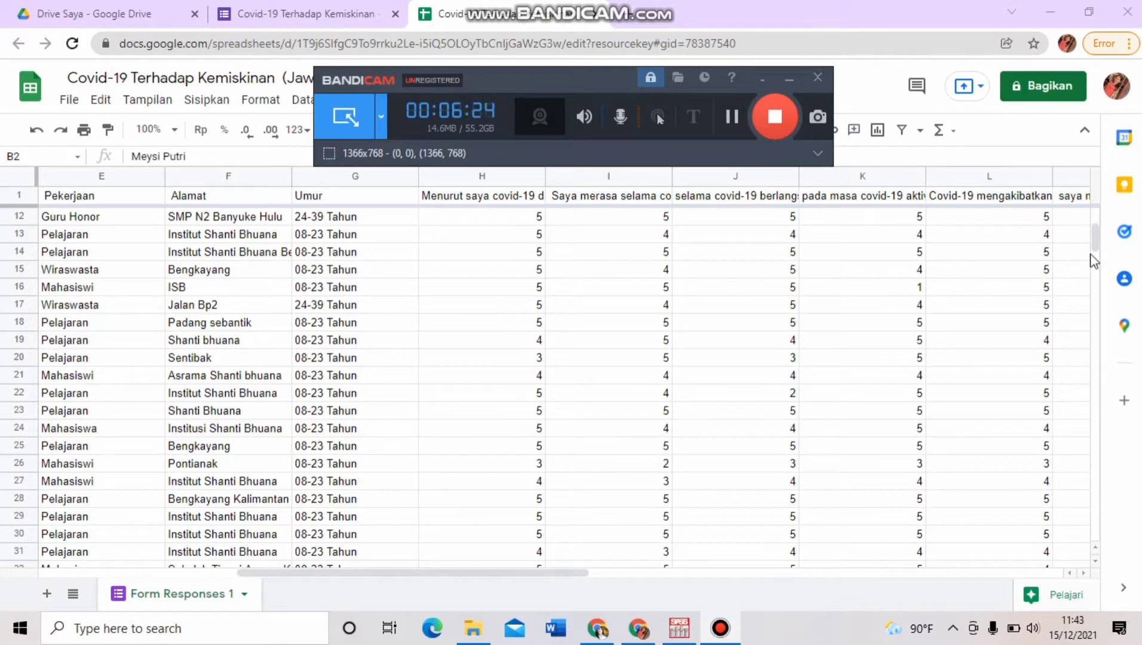
mouse_move(1091, 235)
left_mouse_down()
mouse_move(1094, 186)
mouse_move(1093, 216)
left_mouse_up()
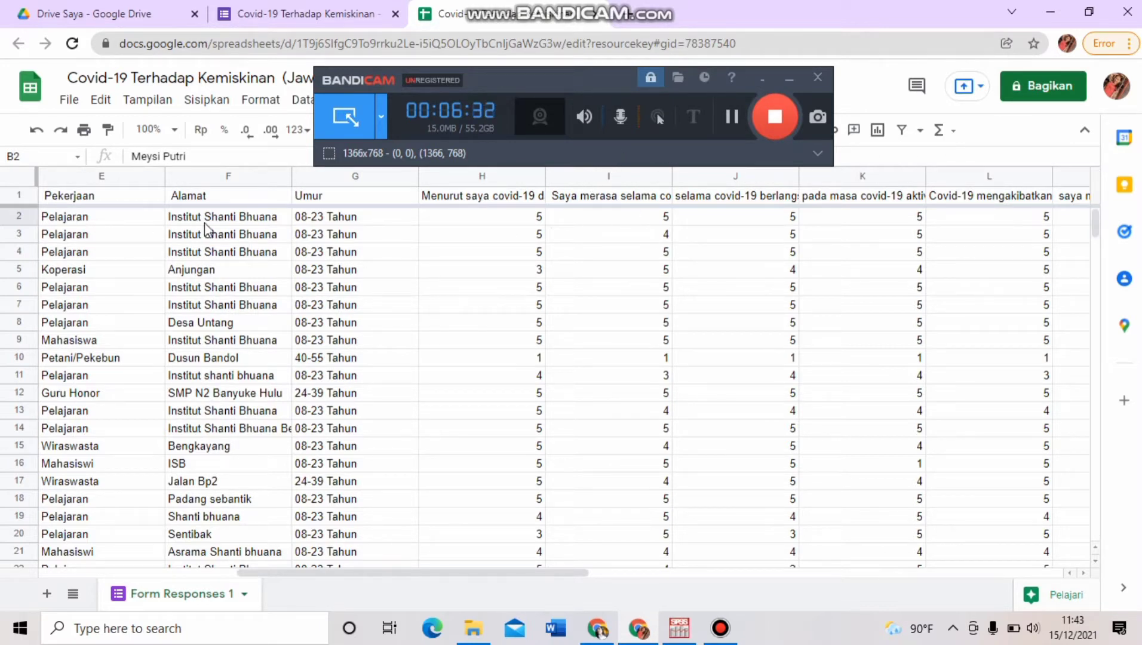
Step: Select the ratings of the first five questions for all respondents, range H2:L121
left_click(545, 220)
left_click(501, 222)
key("shift+Down")
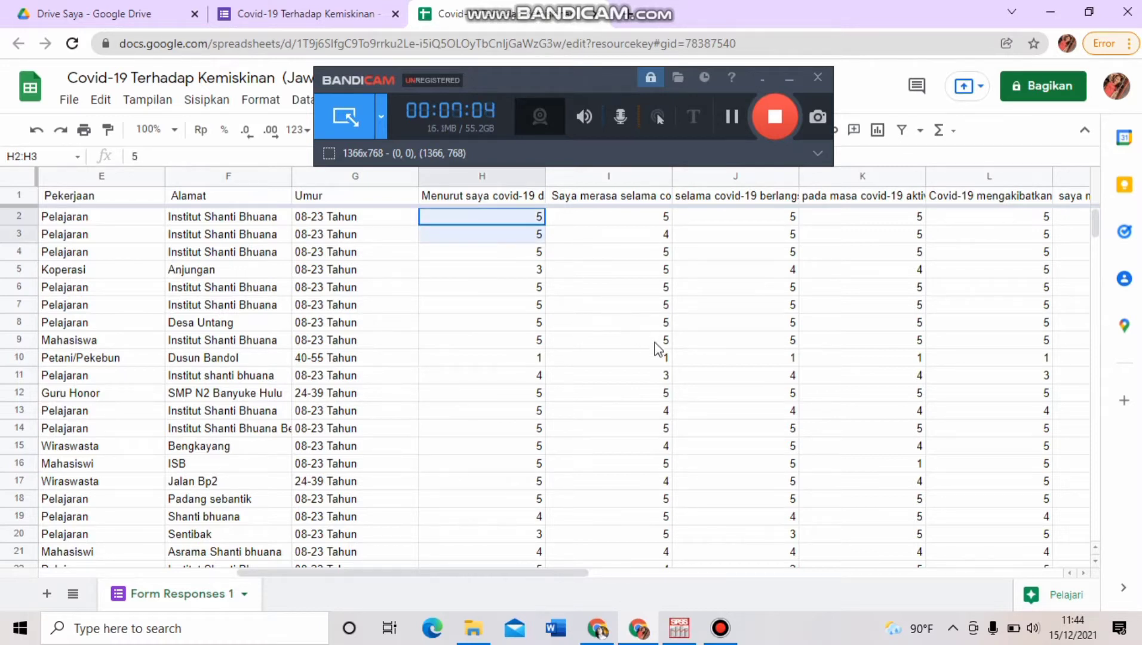
left_click_drag(642, 337, 962, 120)
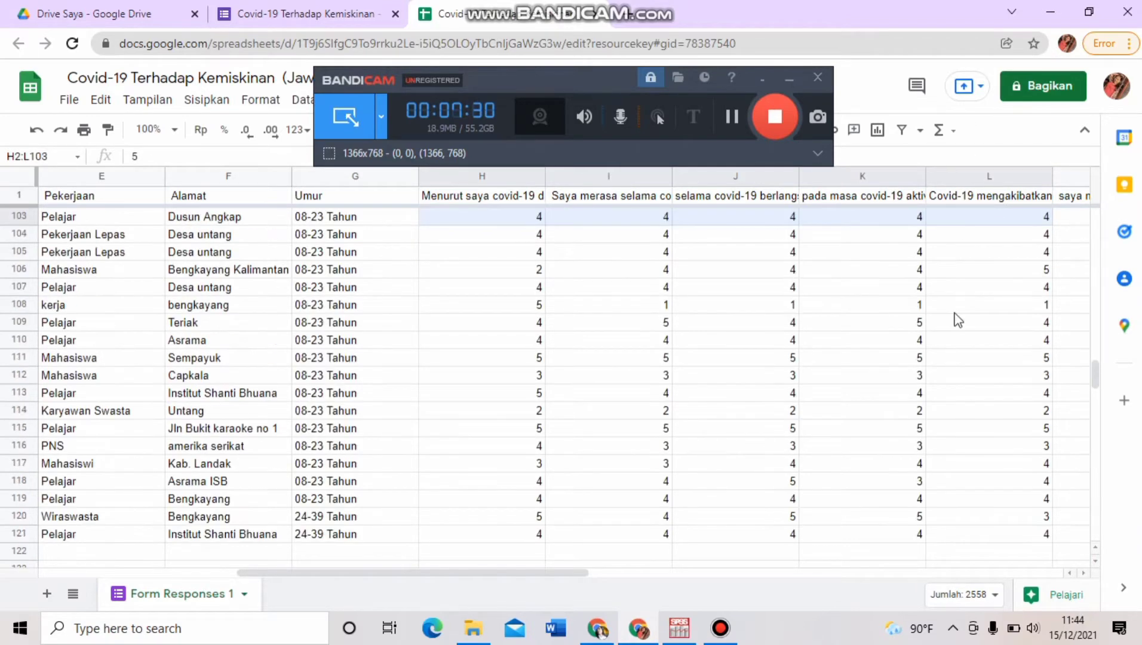
left_click_drag(938, 486, 961, 547)
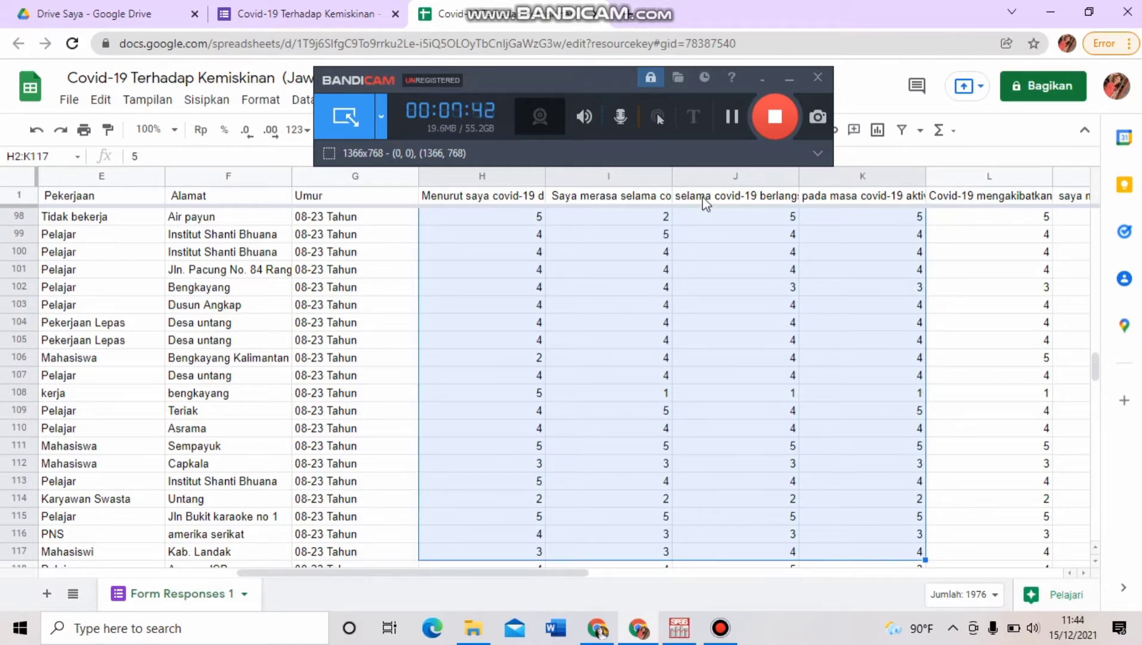
left_click(728, 121)
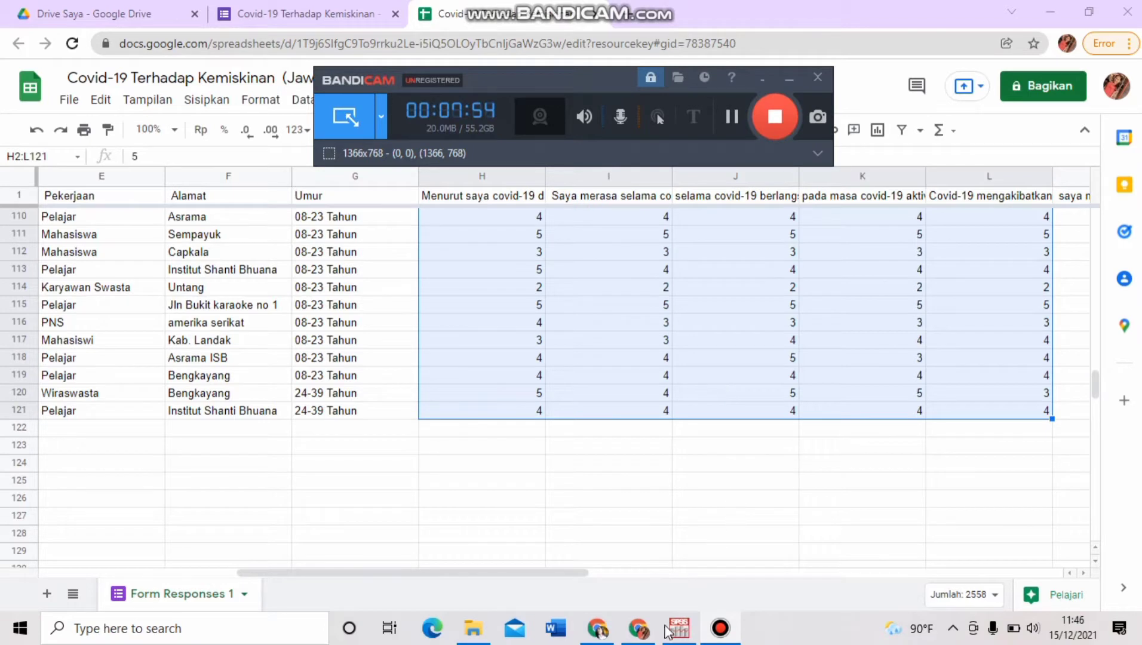
Step: Switch to the empty SPSS Data Editor and paste the survey ratings from H2:L121 starting at the first cell
mouse_move(679, 637)
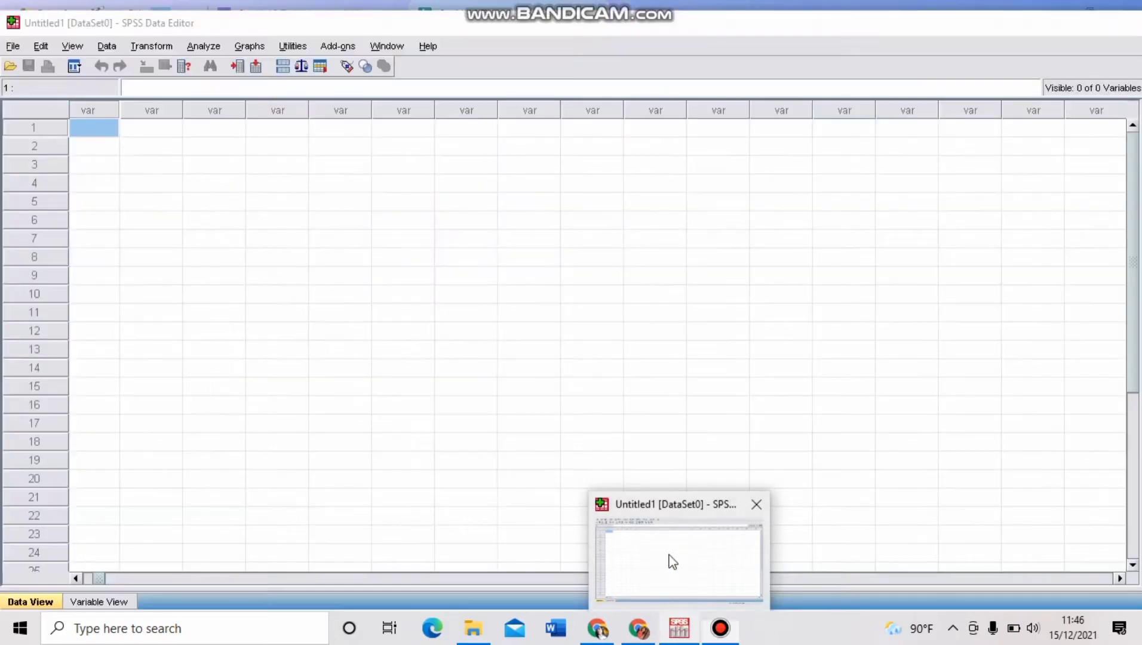
left_click(673, 562)
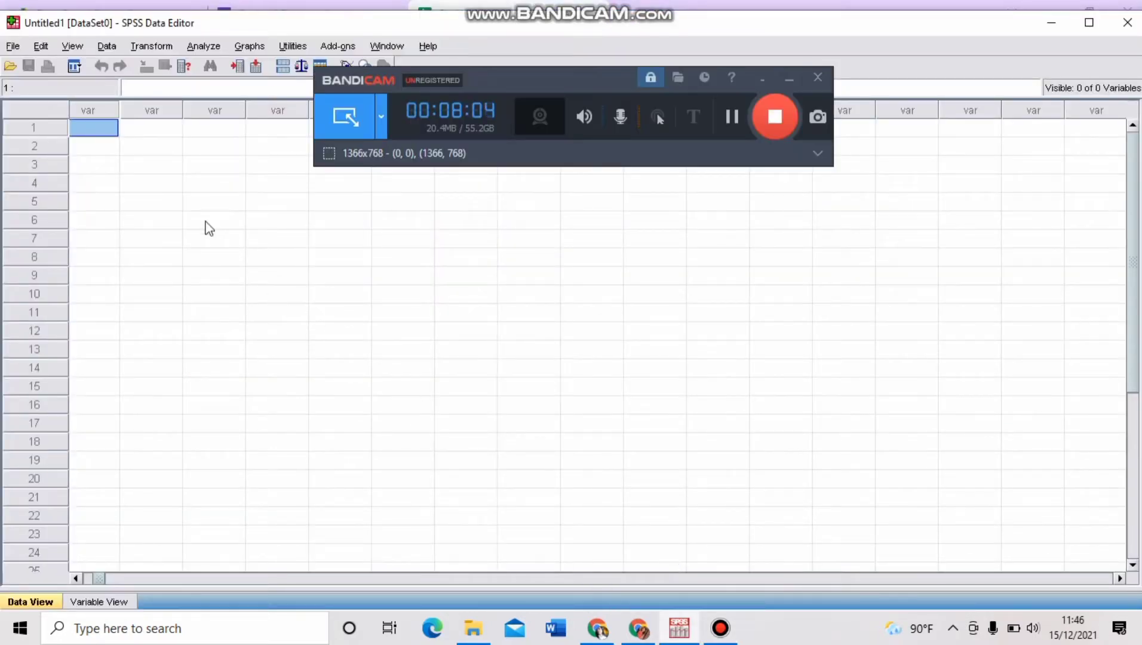
left_click(730, 121)
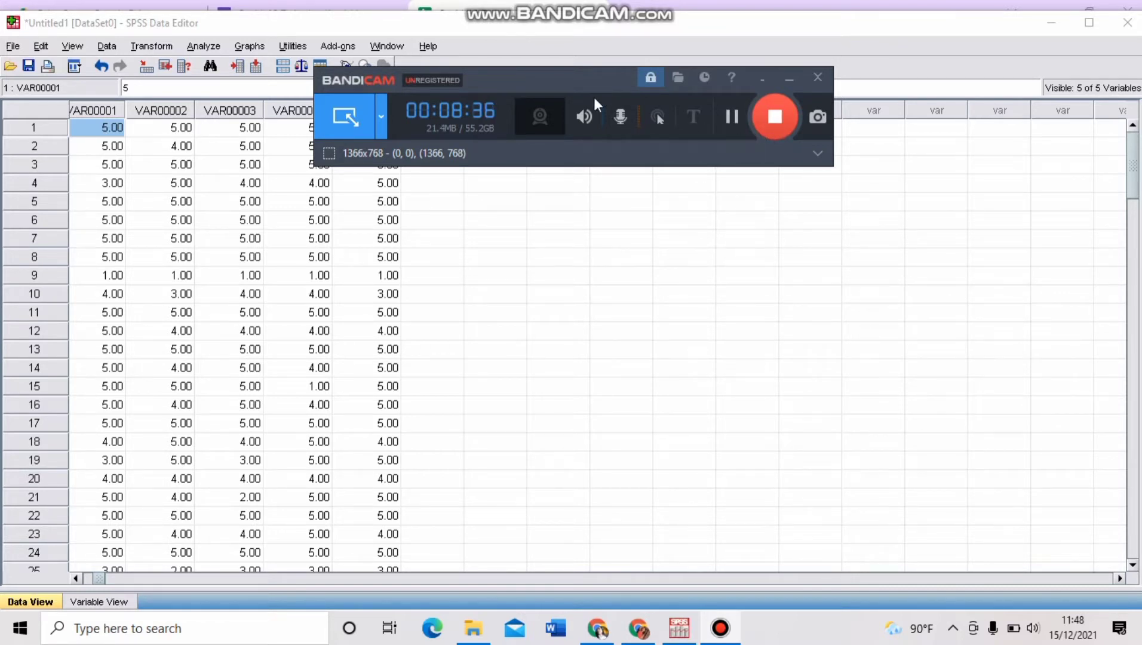
Step: Start a Bivariate correlation analysis on the pasted ratings
left_click(201, 47)
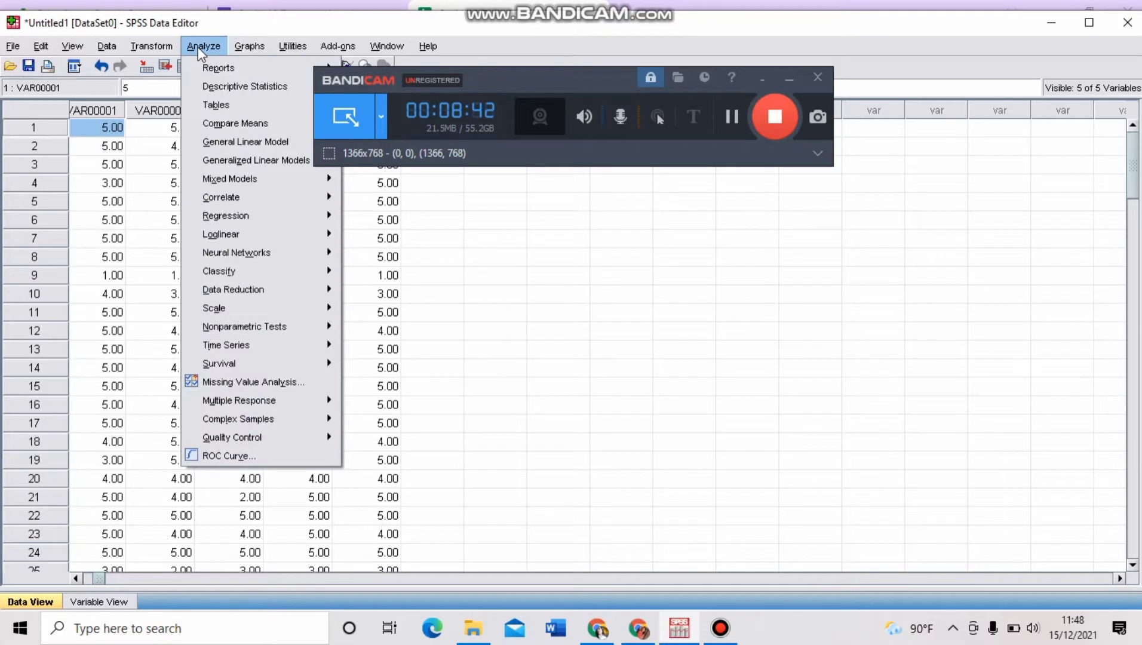
mouse_move(236, 197)
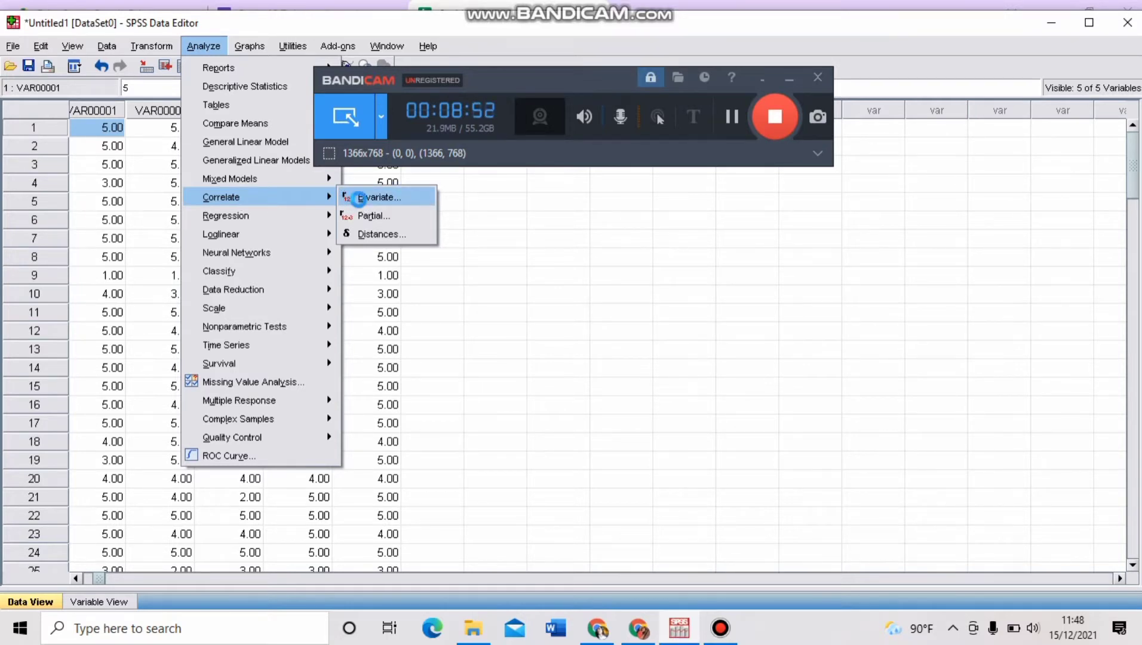
left_click(359, 201)
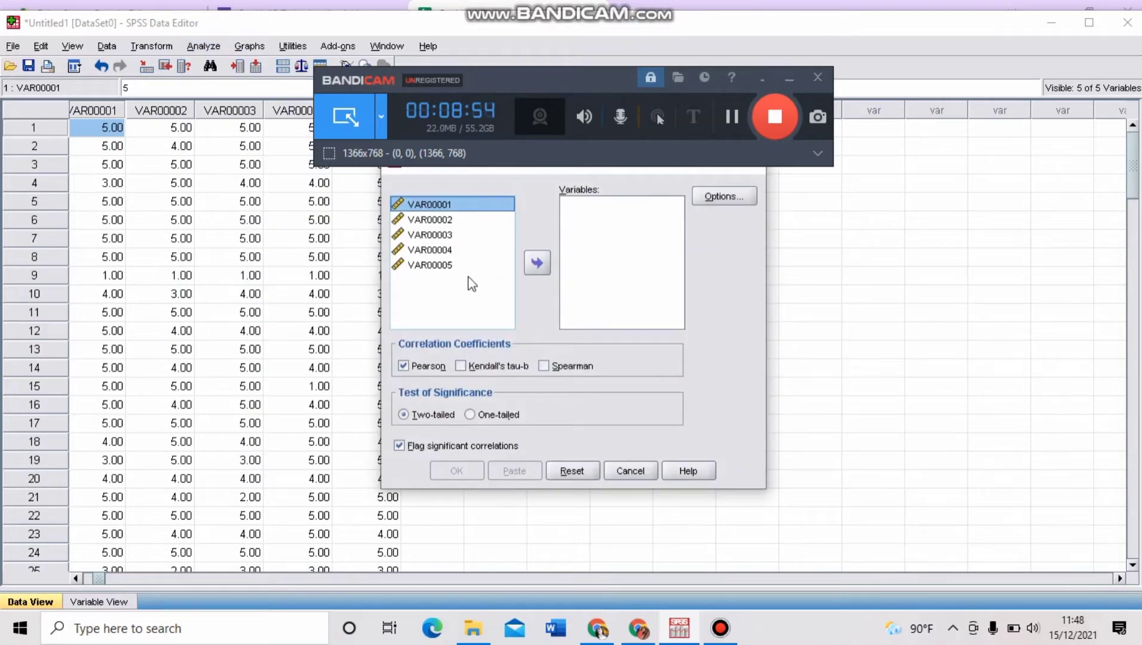
left_click(404, 205)
mouse_move(408, 204)
left_mouse_down()
mouse_move(409, 243)
mouse_move(408, 203)
left_mouse_up()
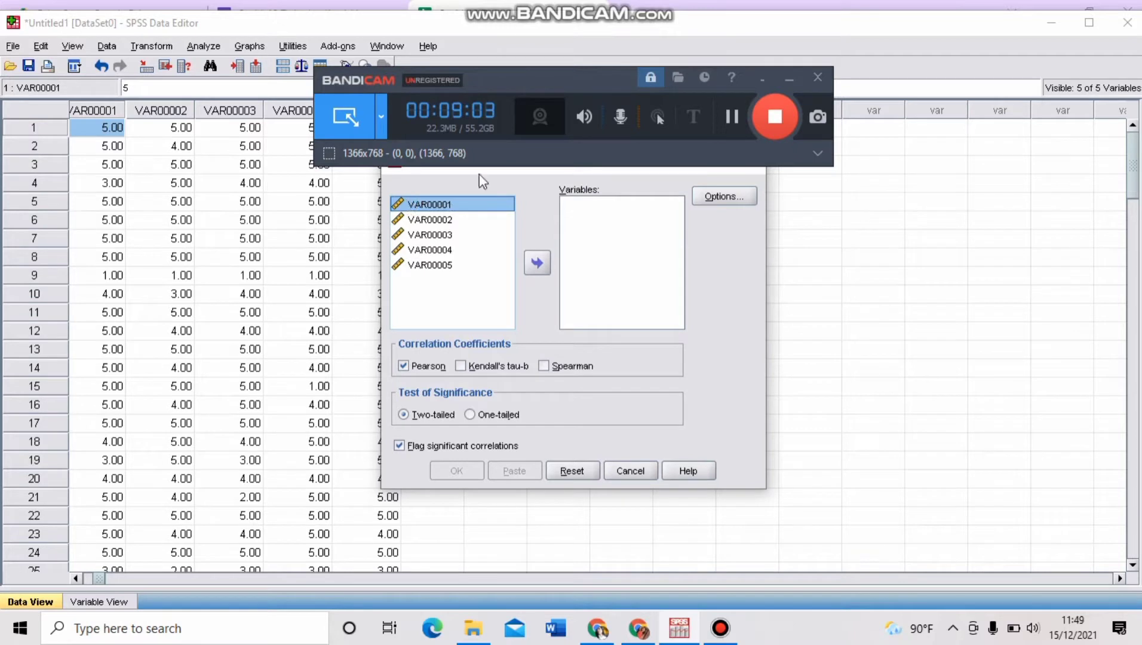
left_click(730, 116)
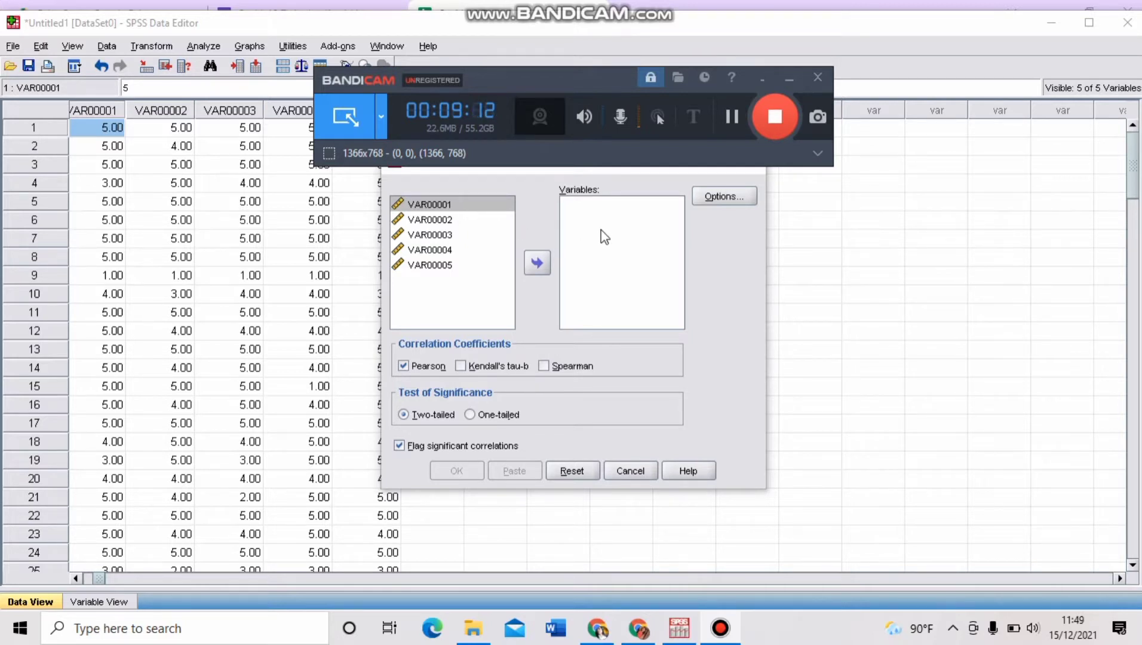
Step: Add VAR00001 through VAR00005 as the analysis variables and run the two-tailed Pearson correlation
left_click(485, 212)
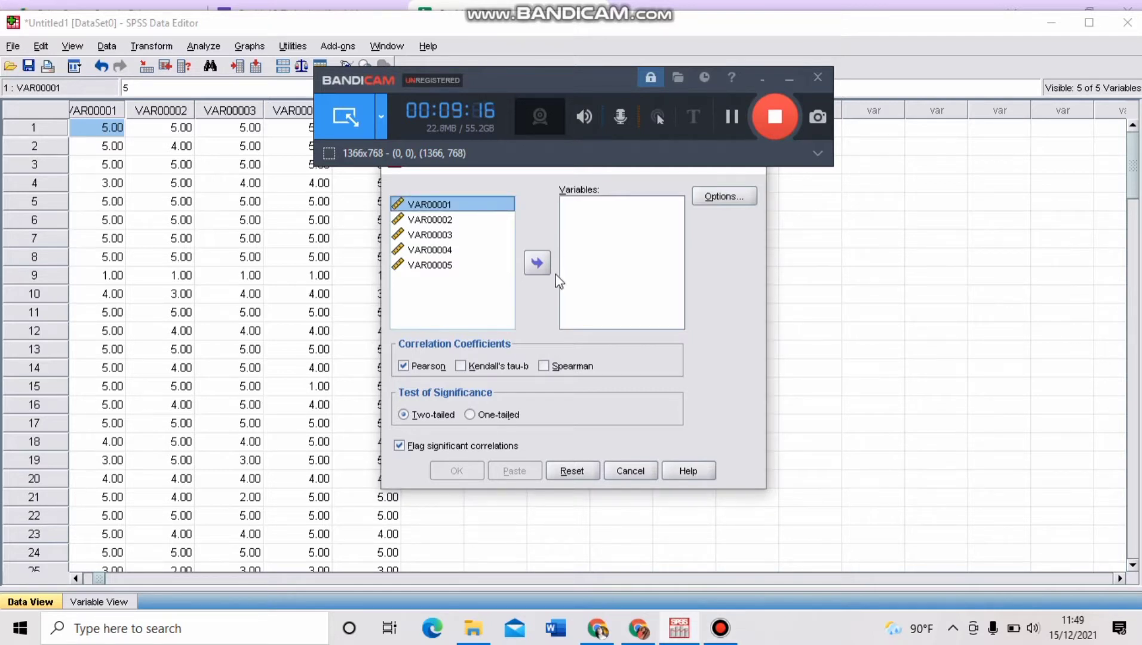
left_click(536, 263)
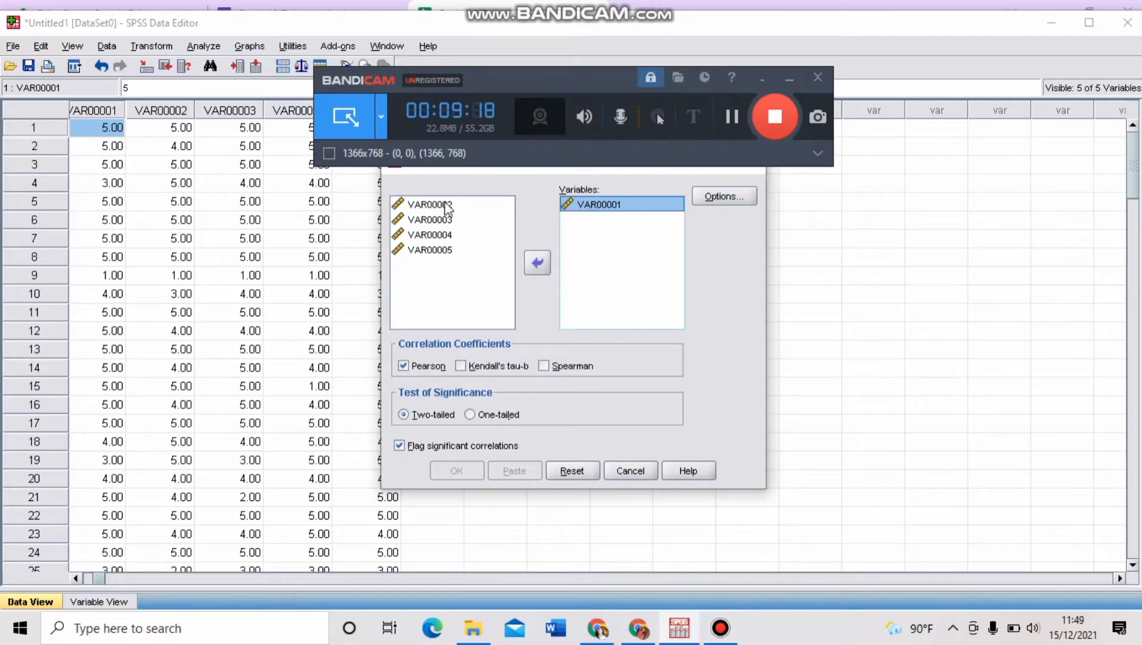
left_click(444, 203)
left_click(540, 259)
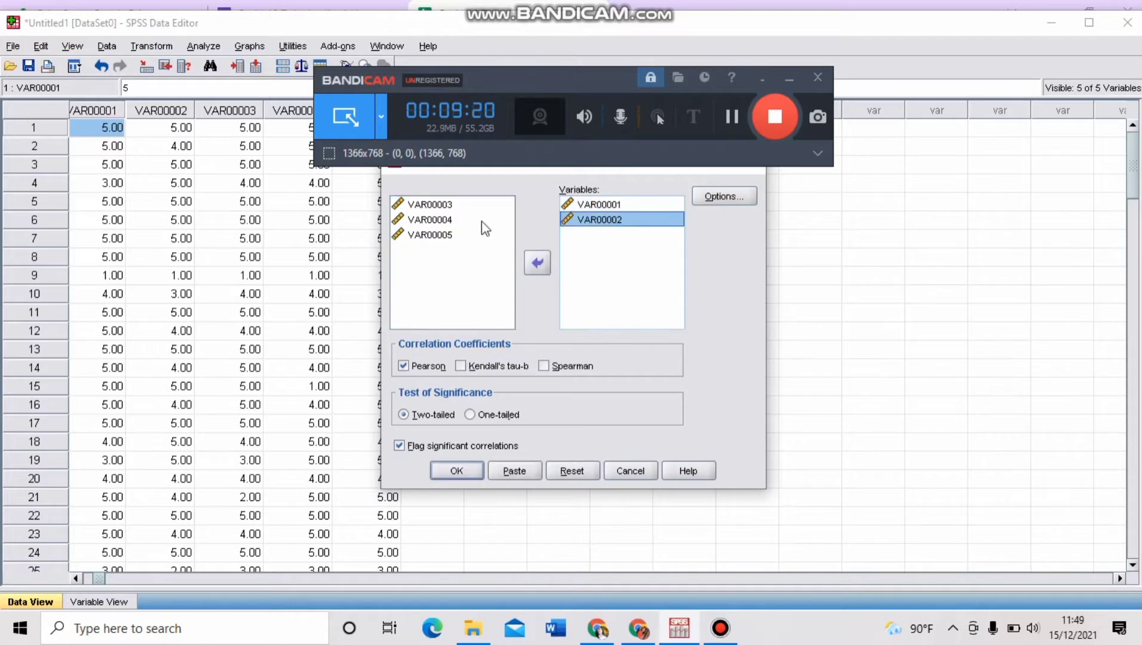
left_click(463, 204)
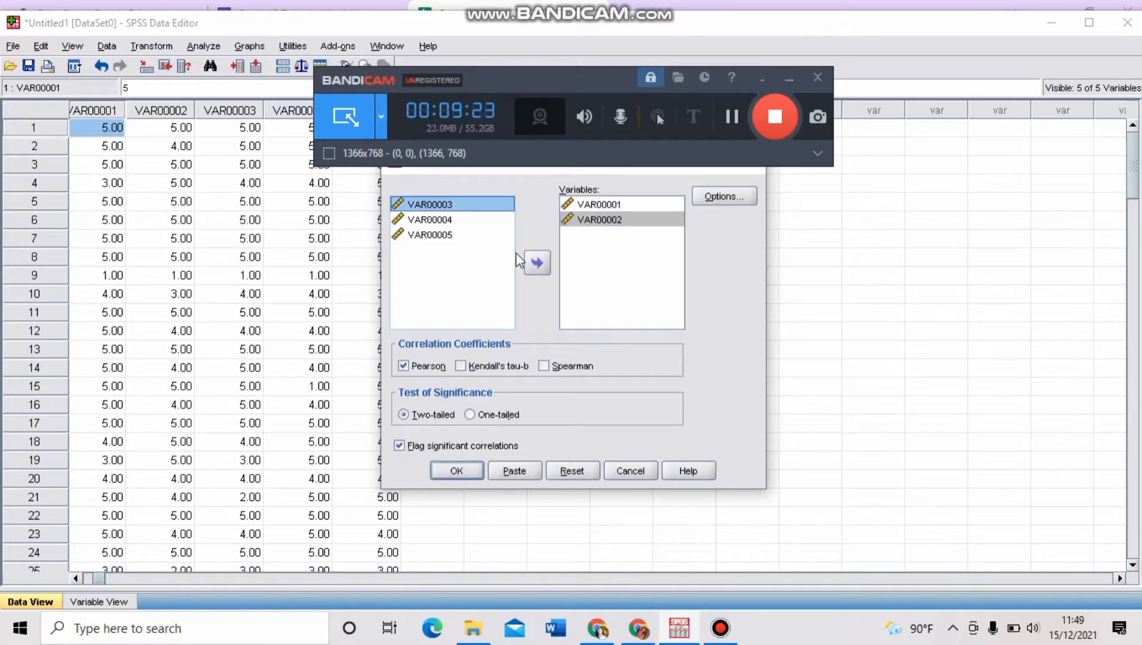
left_click(537, 263)
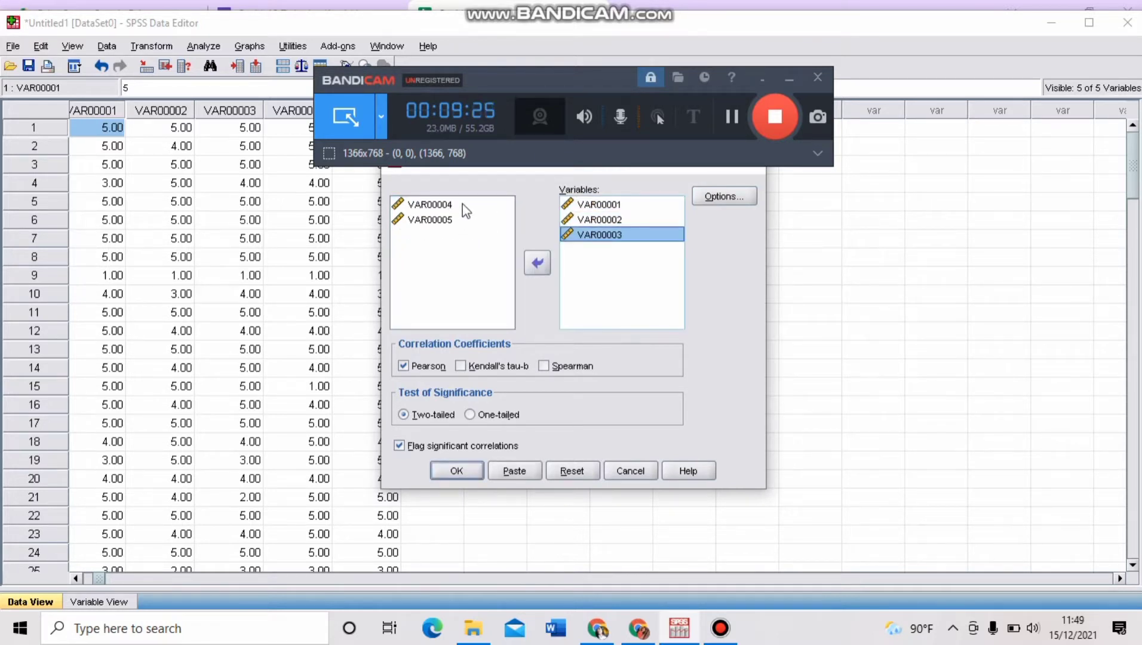
left_click(462, 204)
left_click(536, 261)
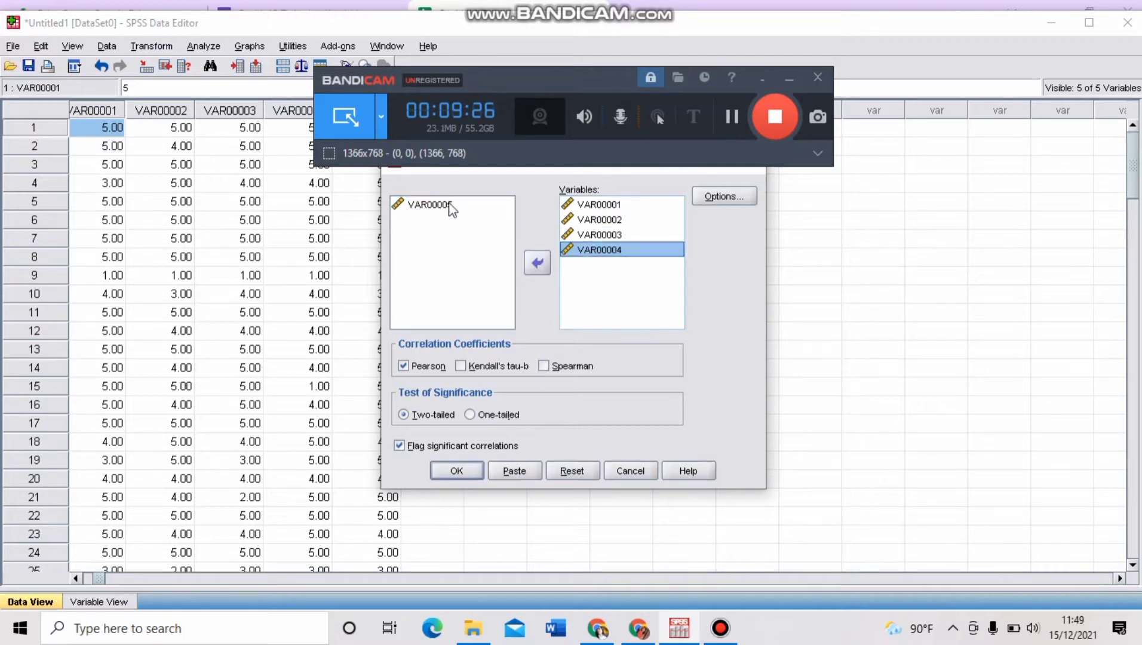
left_click(453, 206)
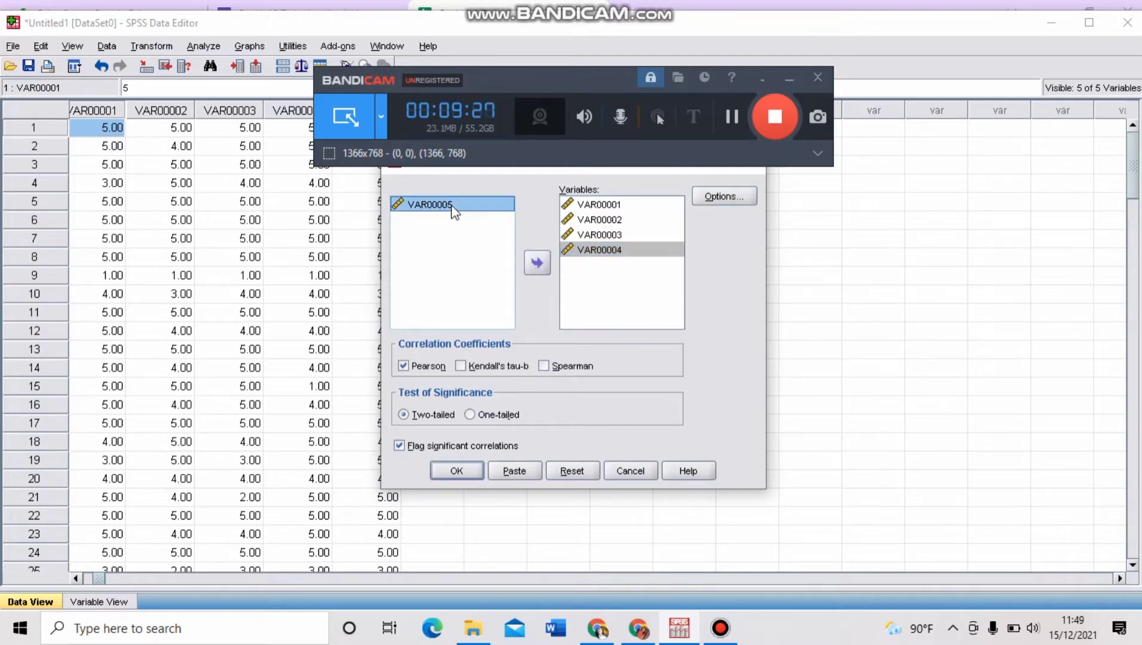
left_click(540, 263)
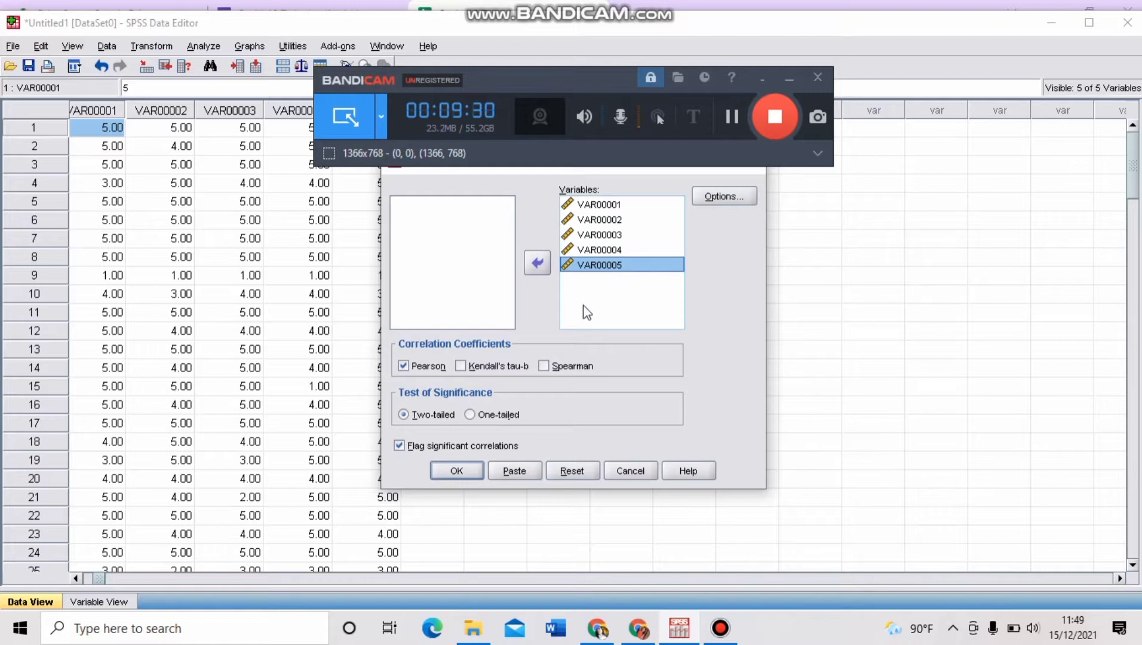
left_click(457, 472)
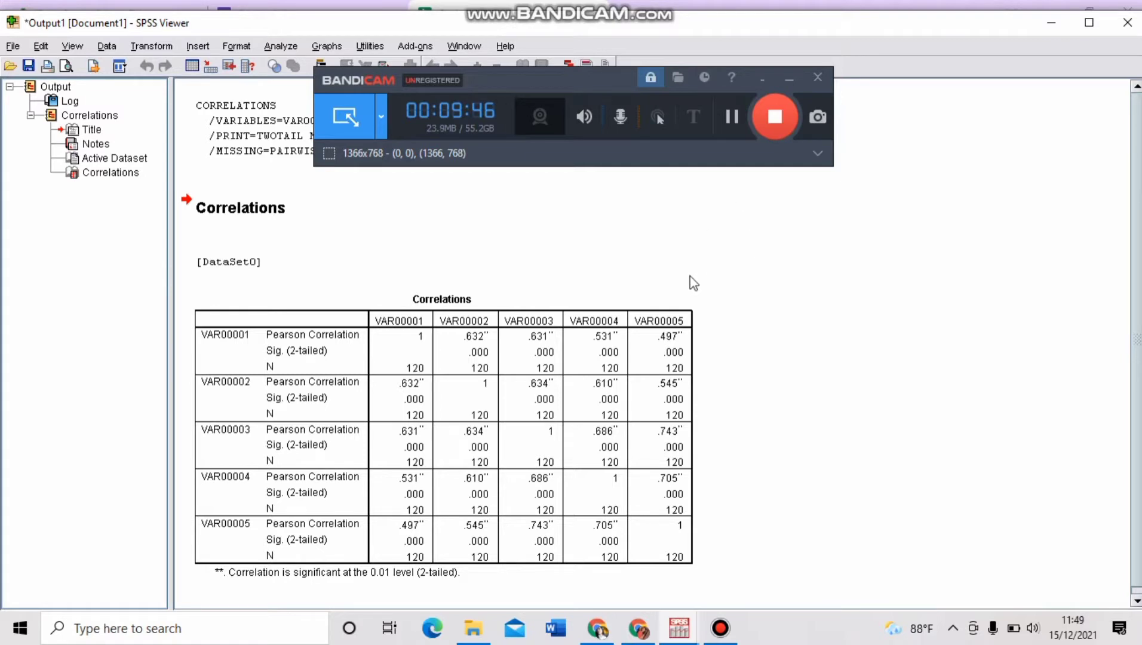
left_click(729, 115)
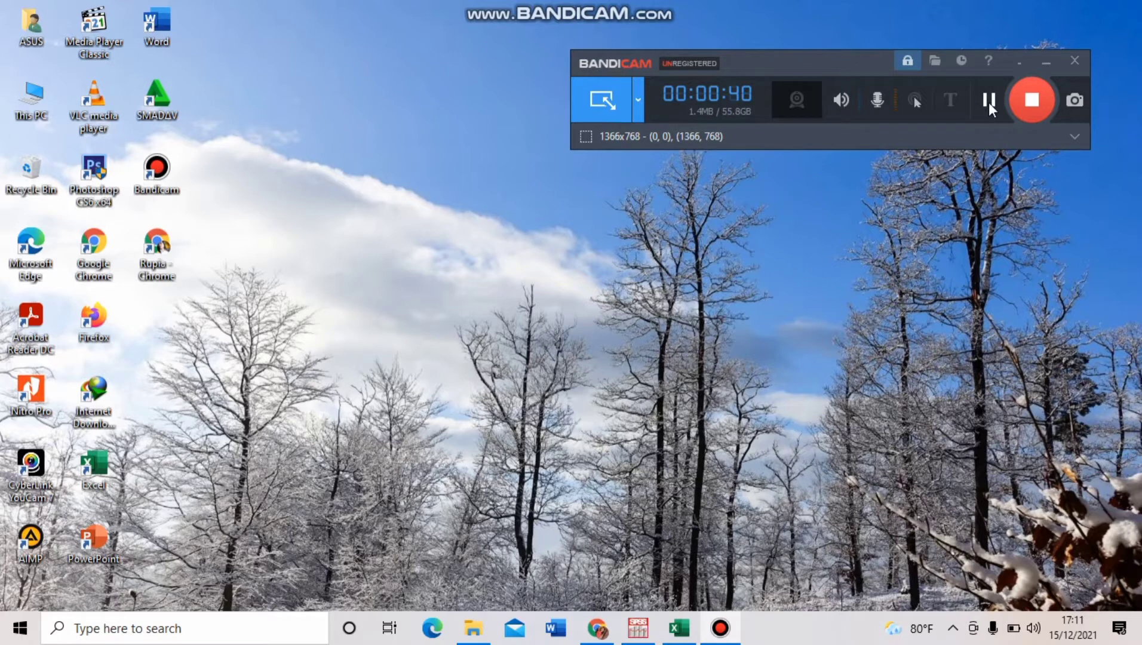
Step: Switch to Excel to view the X1, X2, X3 and Y rating columns, and return to the empty SPSS Data Editor
left_click(680, 628)
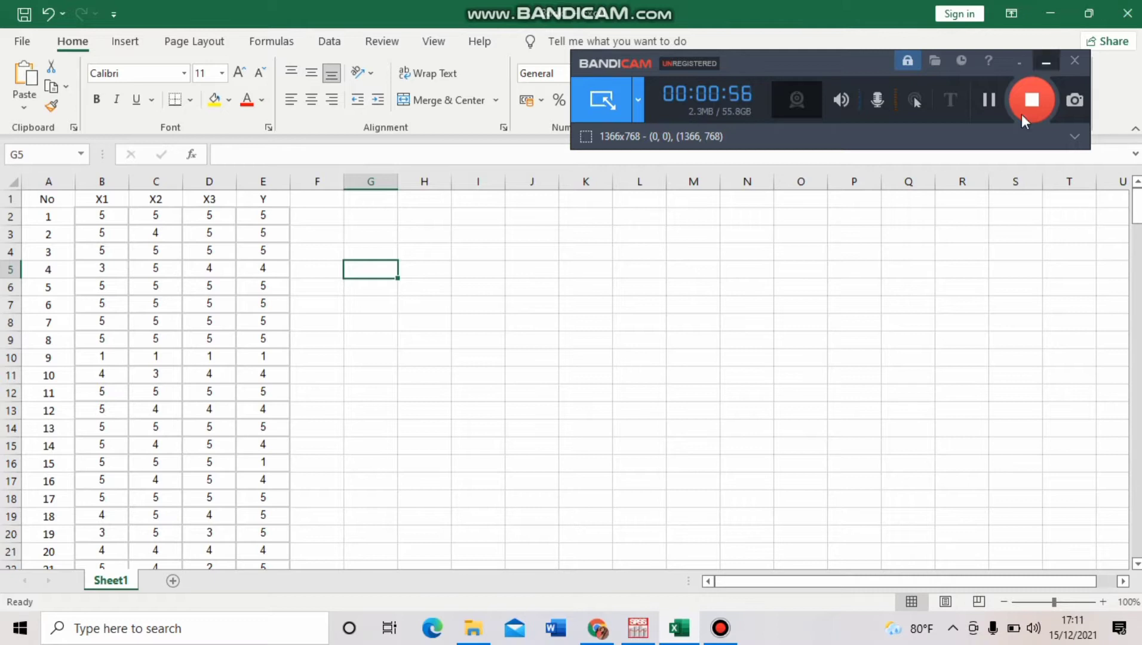
left_click(995, 101)
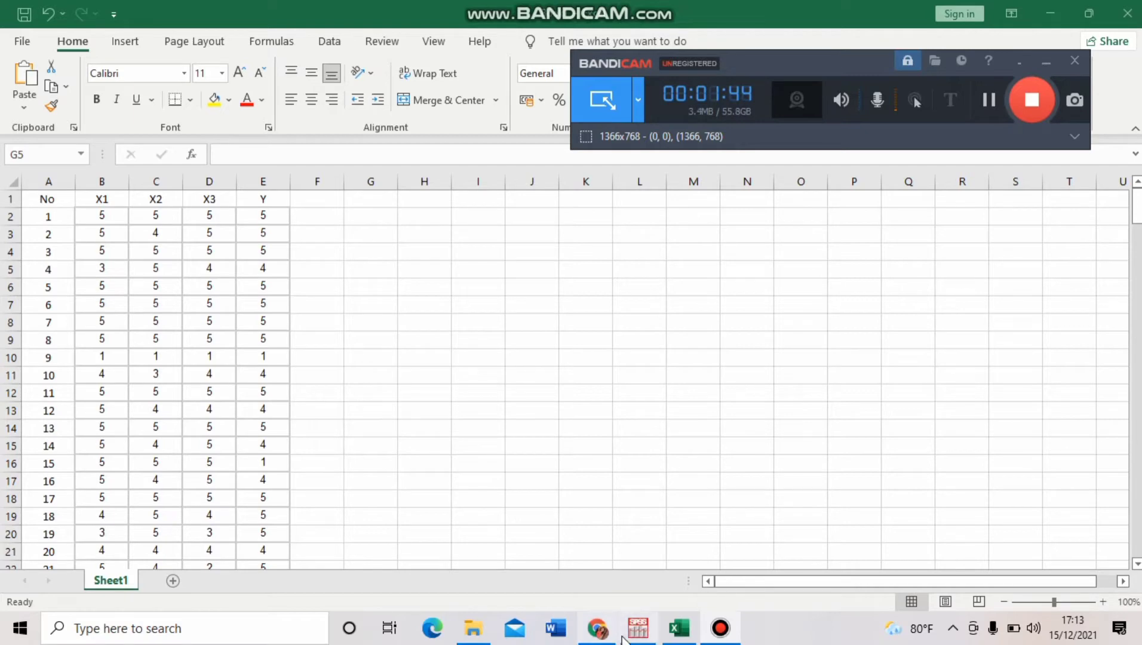
mouse_move(637, 632)
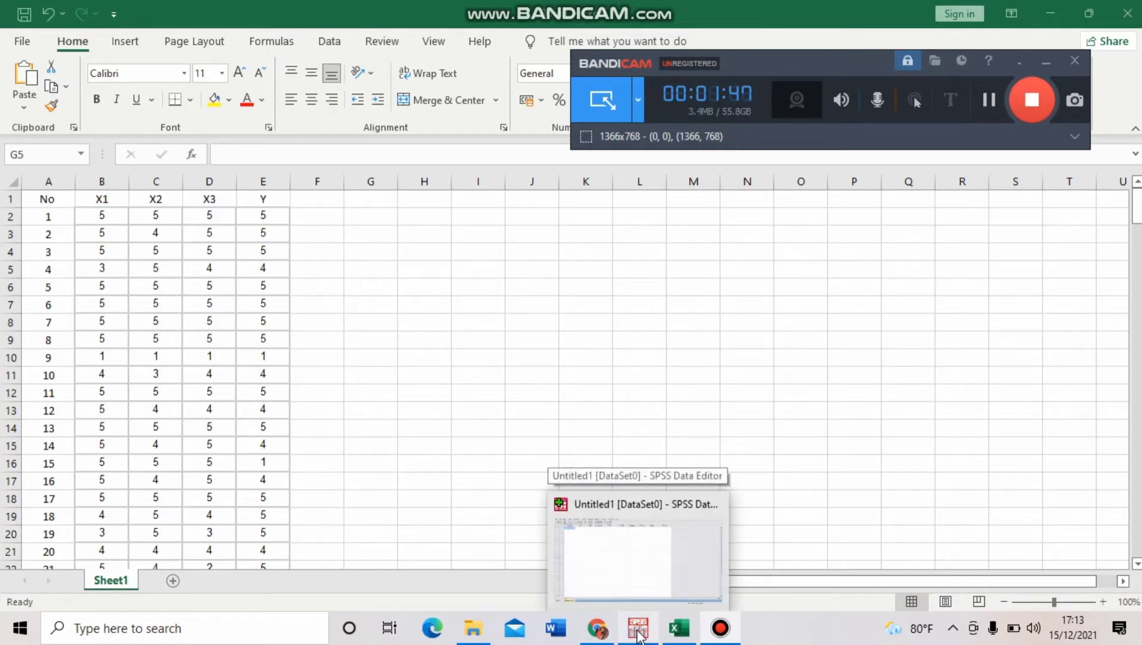
left_click(637, 630)
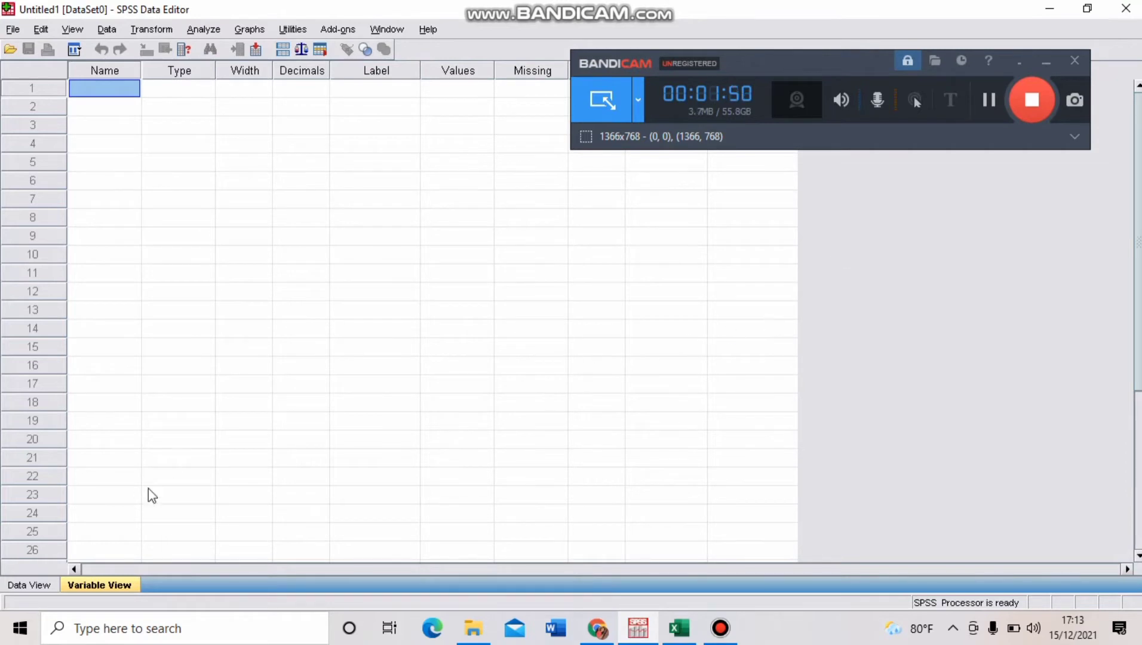
left_click(45, 588)
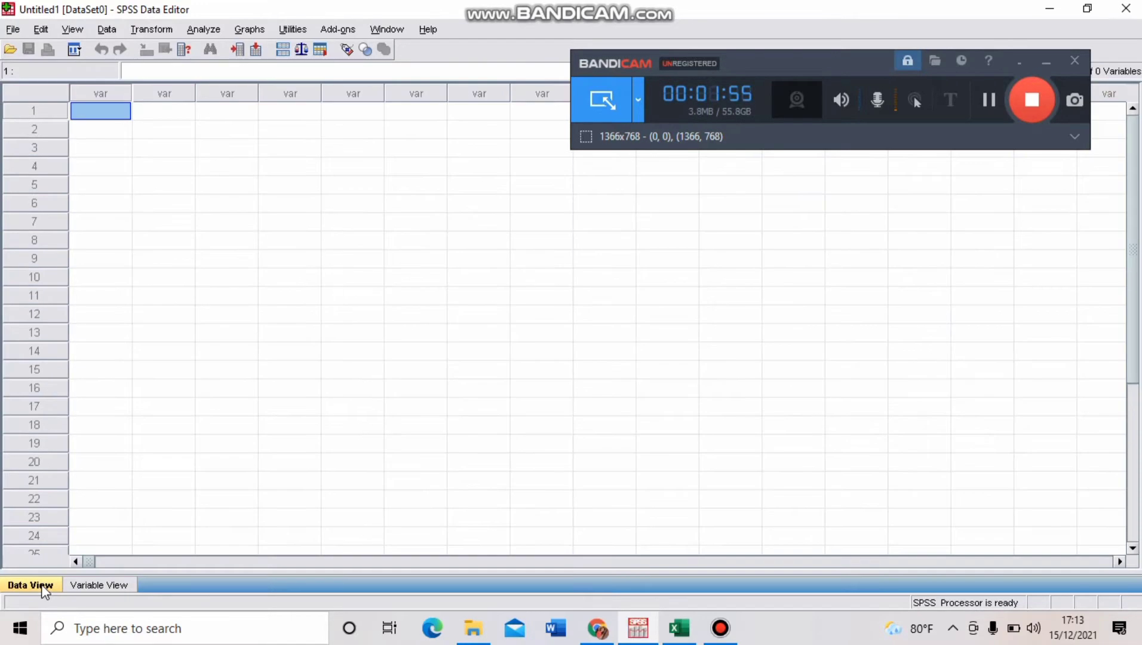
left_click(113, 587)
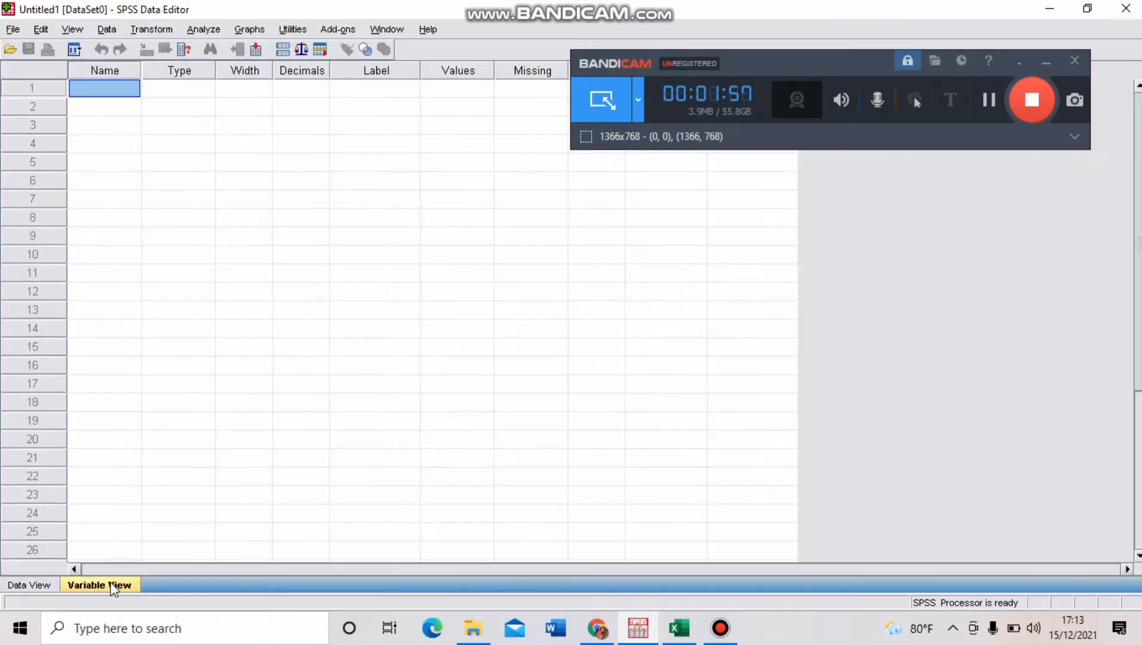
left_click(982, 99)
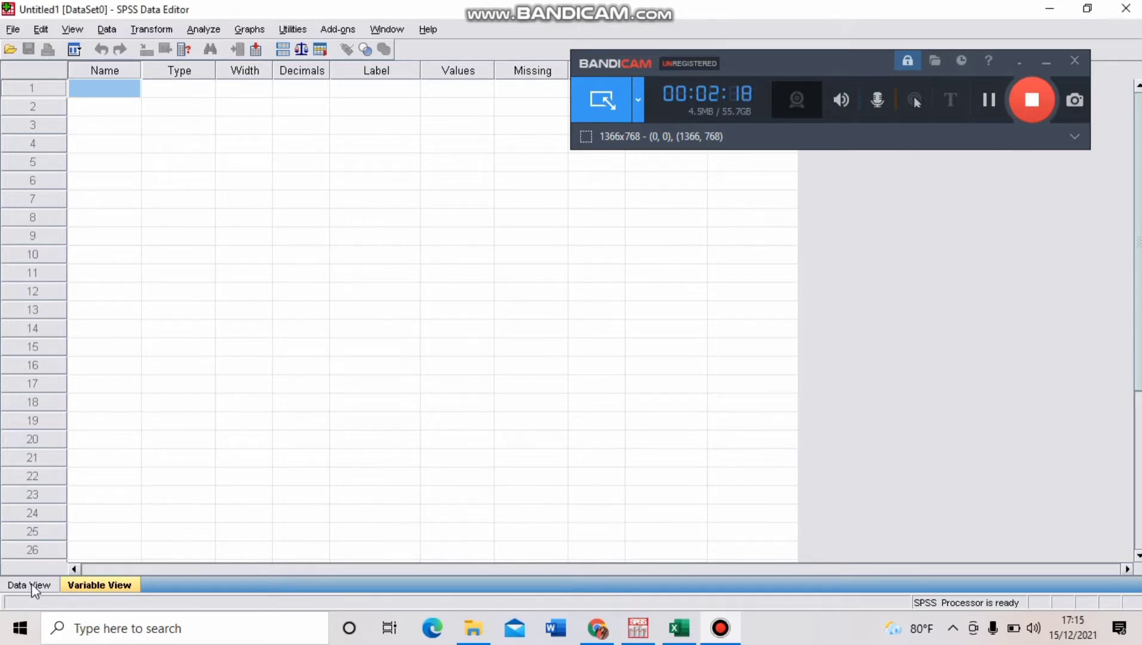
left_click(29, 586)
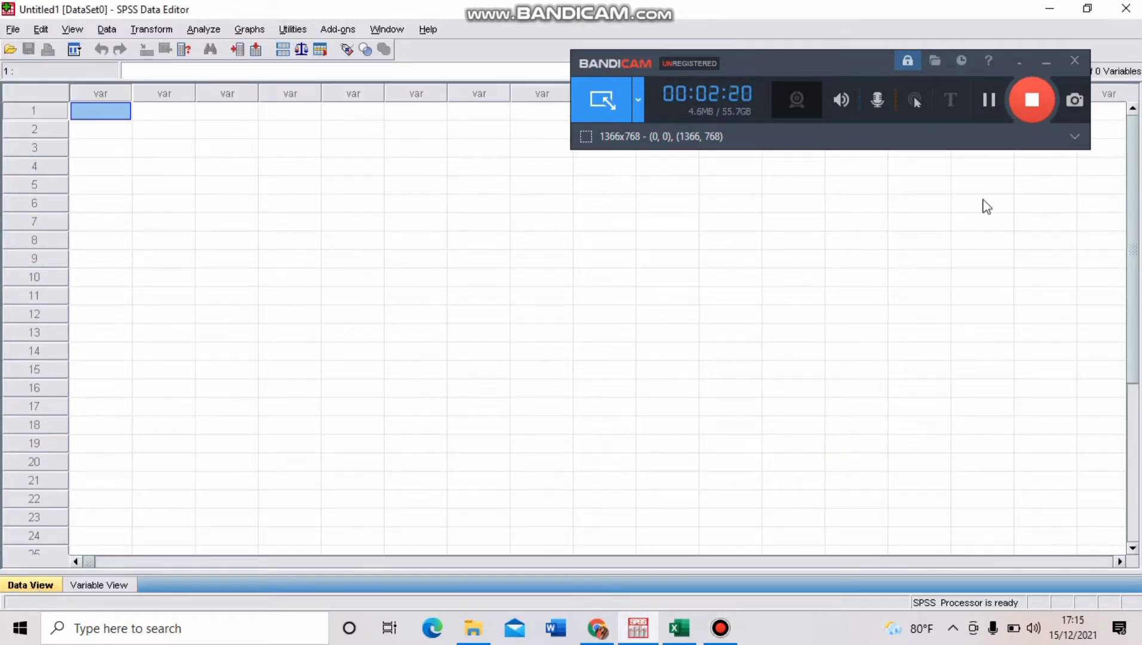
left_click(994, 99)
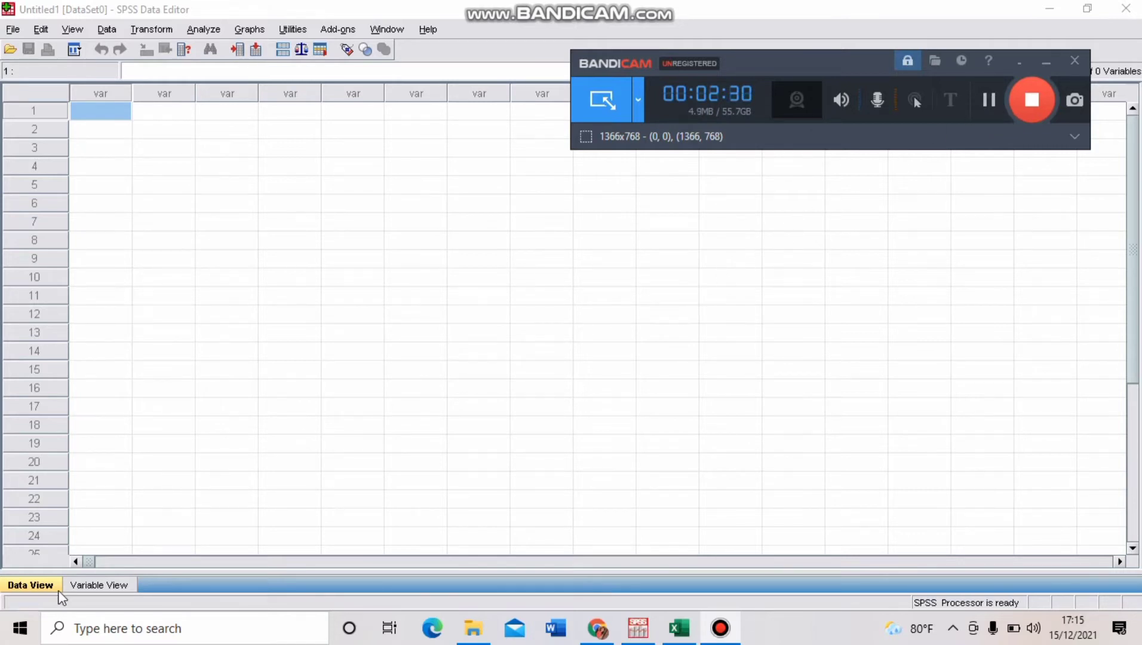
left_click(98, 585)
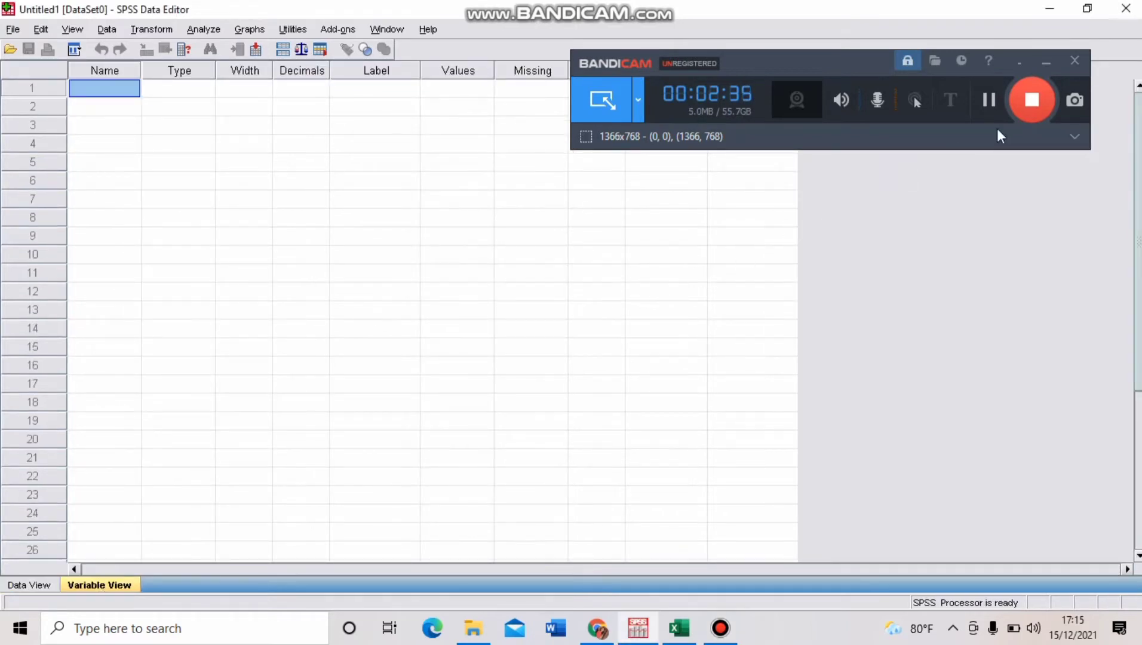
left_click(984, 100)
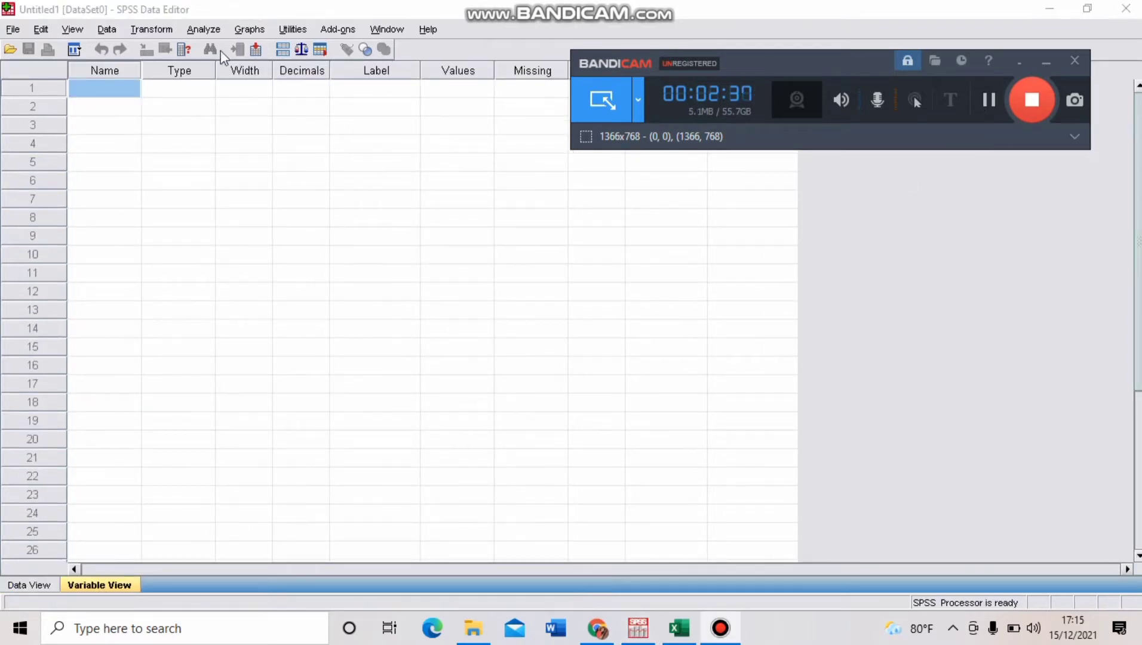
left_click(103, 107)
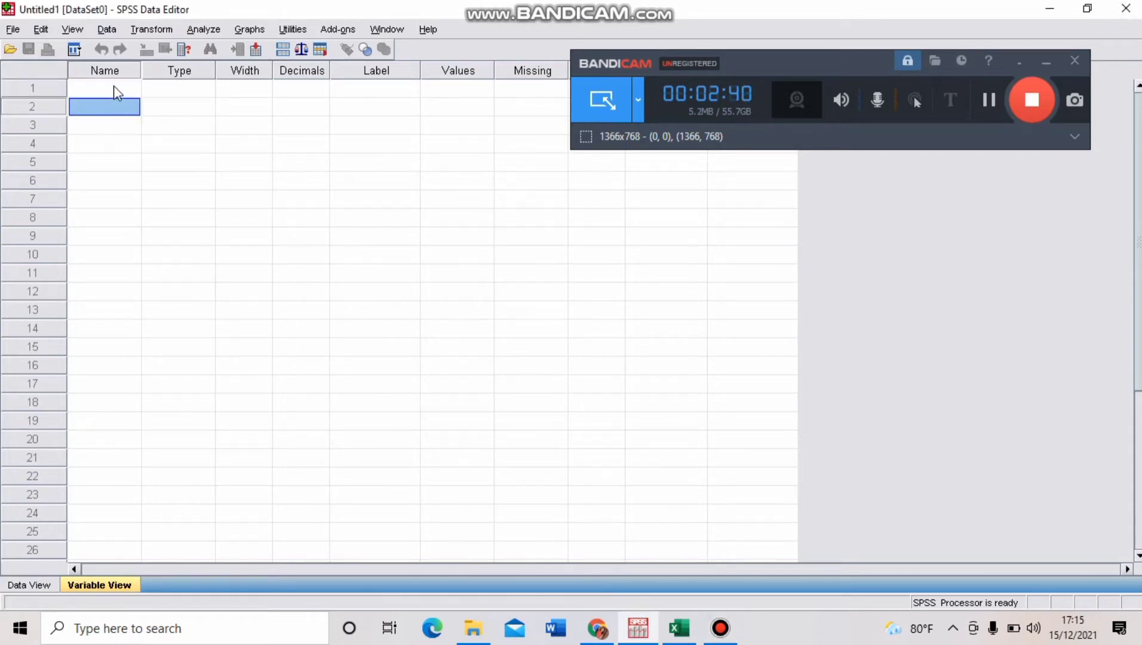
left_click(114, 88)
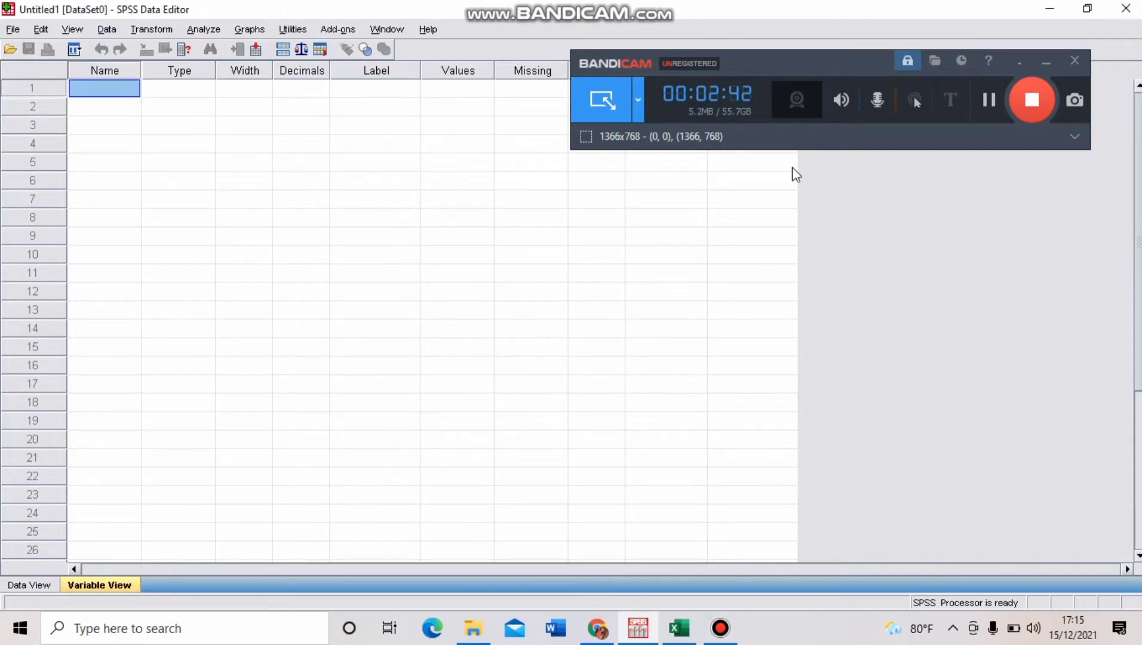
left_click(990, 102)
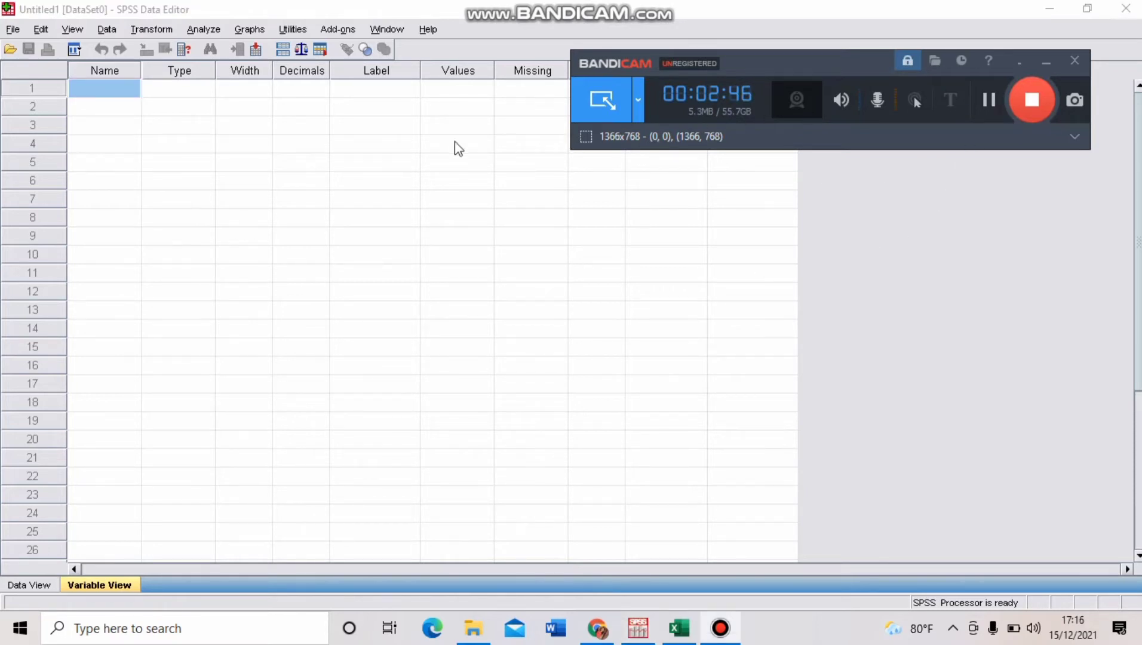
Step: Define four variables in the first four rows of the variable list, named X1, X2, X3 and Y
left_click(109, 94)
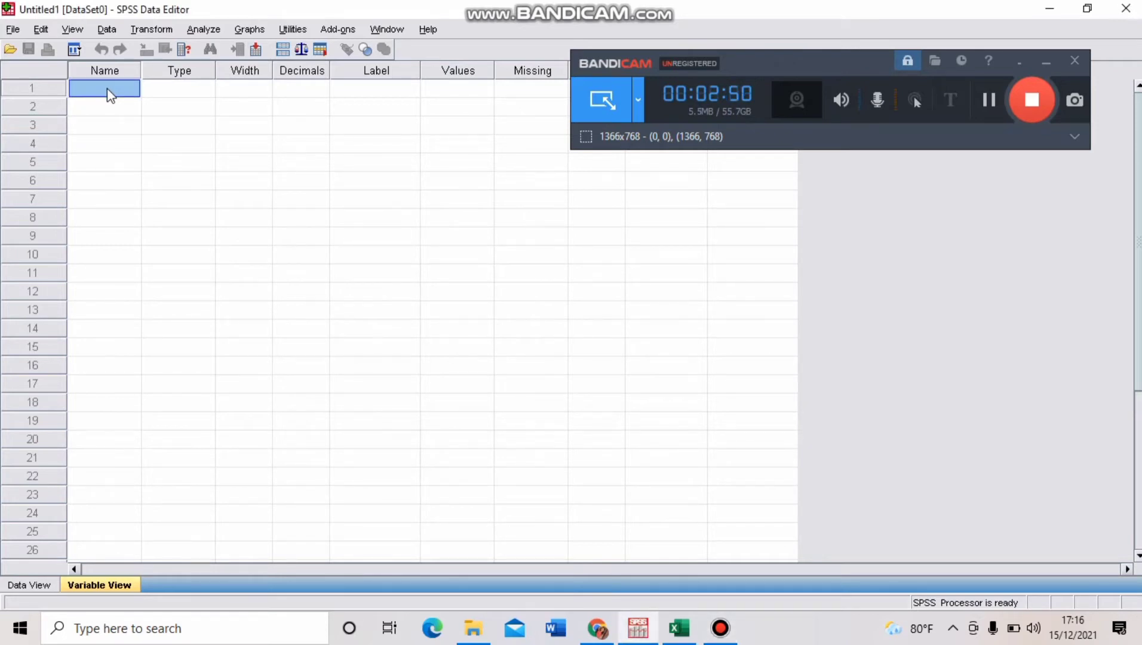
type("x")
key("BackSpace")
type("X1")
left_click(91, 109)
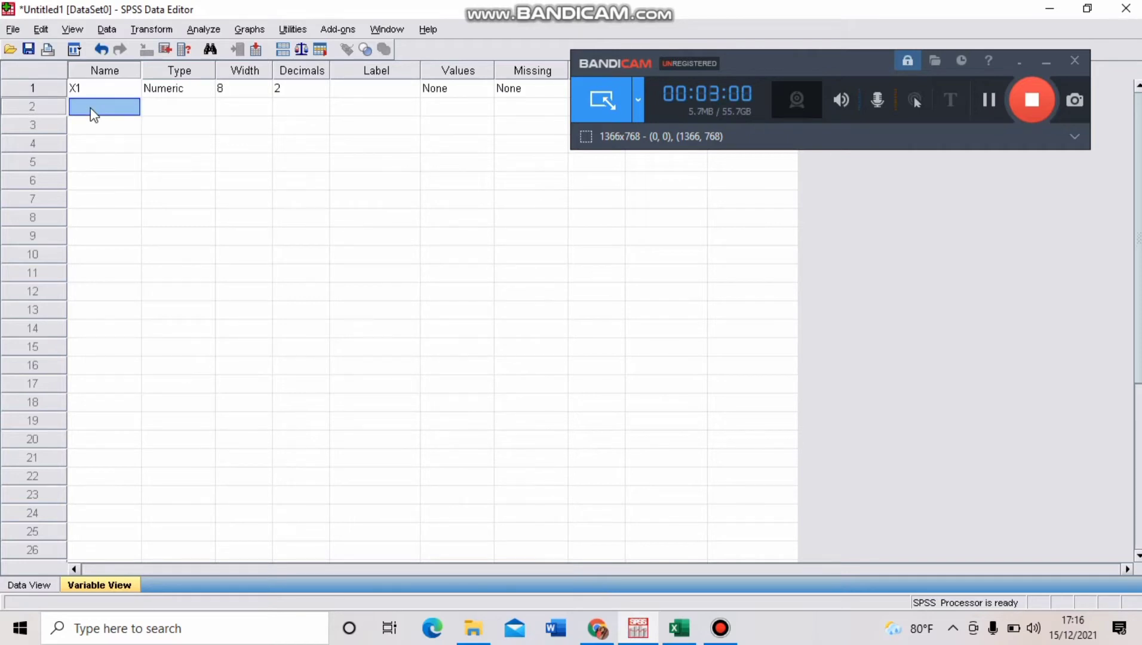
type("X2")
left_click(99, 130)
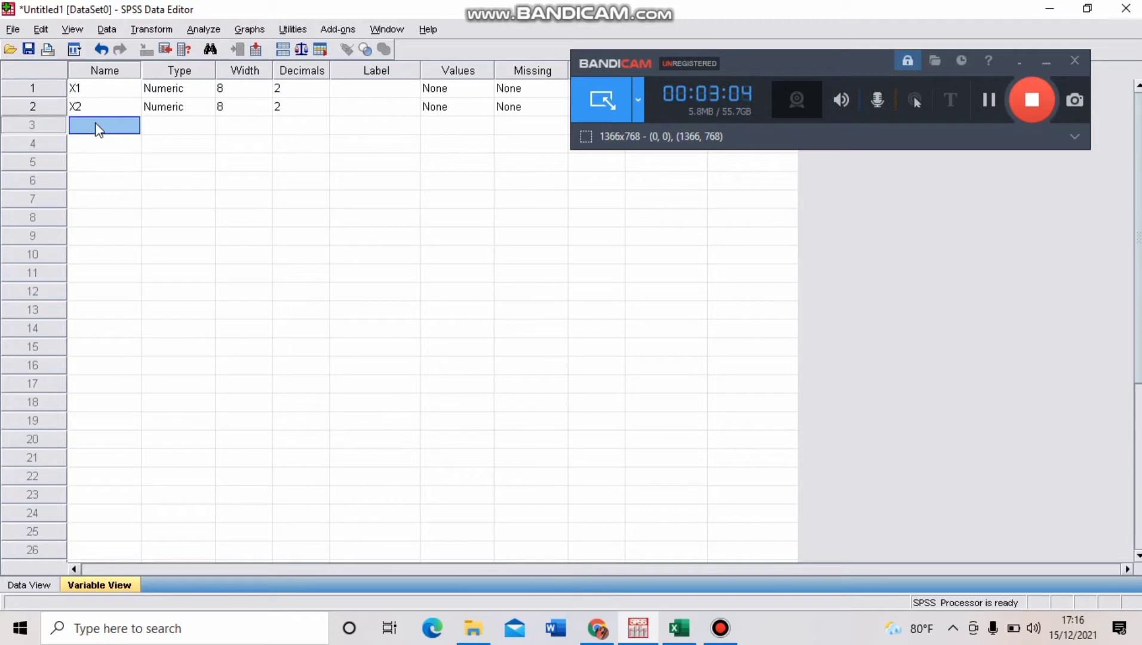
type("X3")
left_click(85, 143)
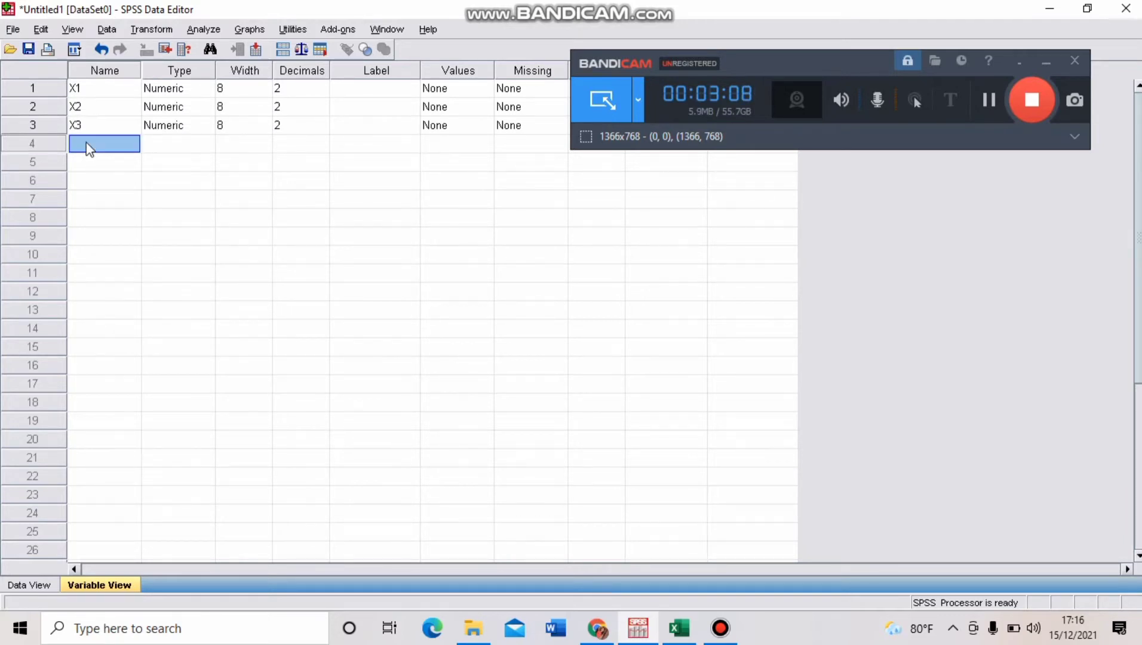
type("Y")
key("Return")
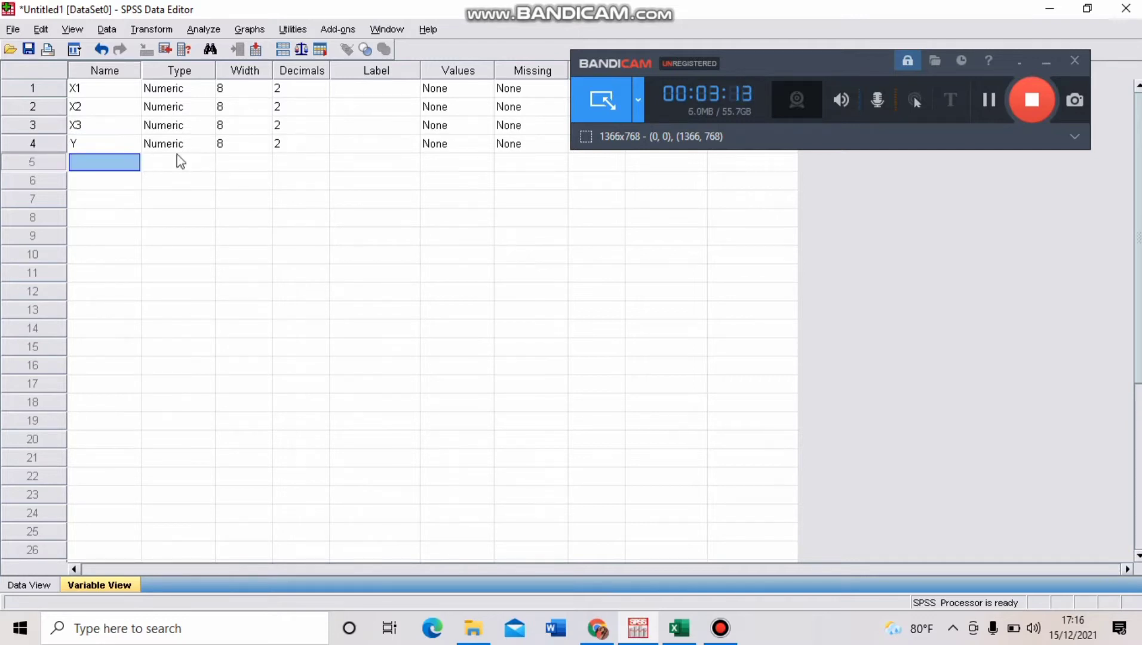
left_click(988, 101)
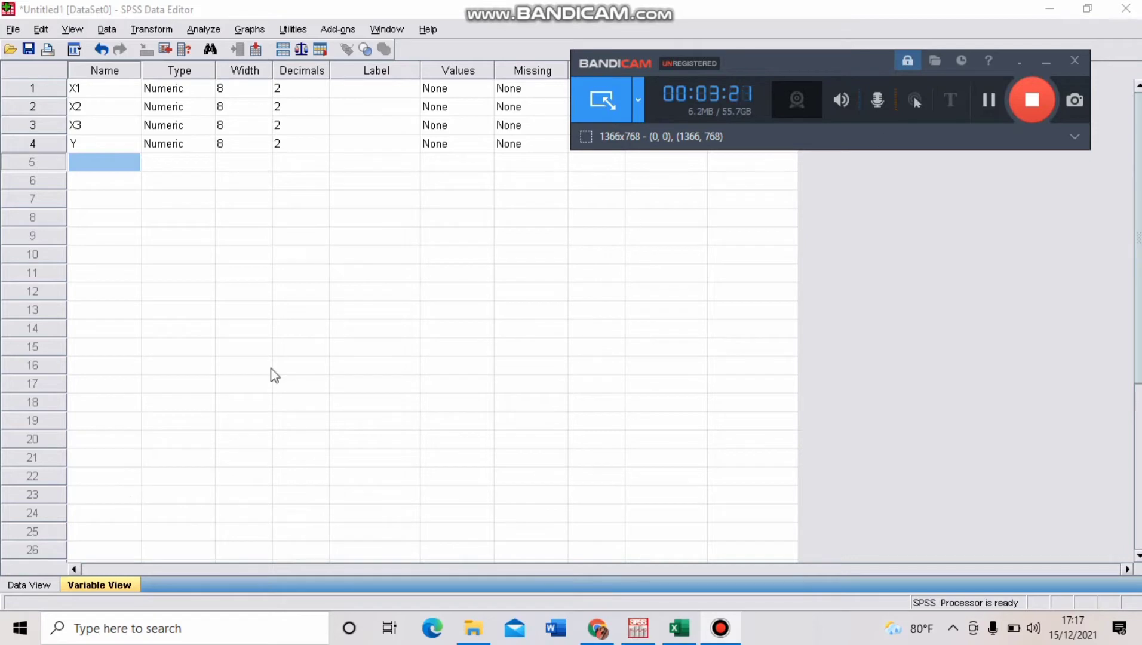
Step: Show the data grid, switch to Excel and copy the X1, X2, X3 and Y ratings in B2:E121 without the headers
left_click(40, 589)
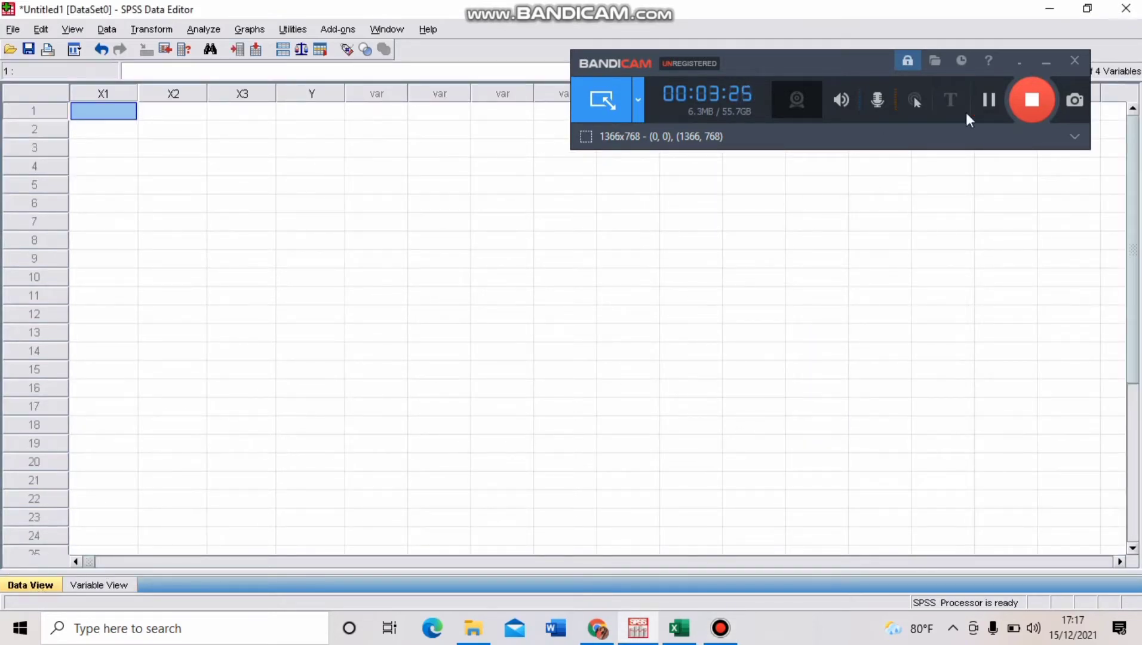
left_click(988, 101)
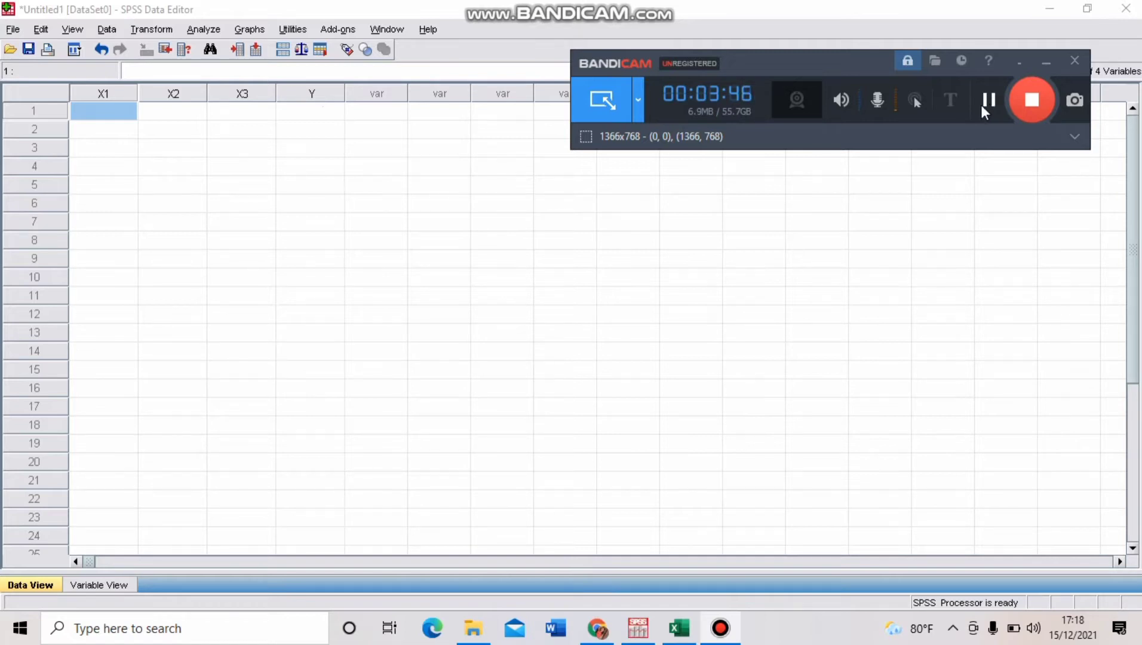
left_click(678, 631)
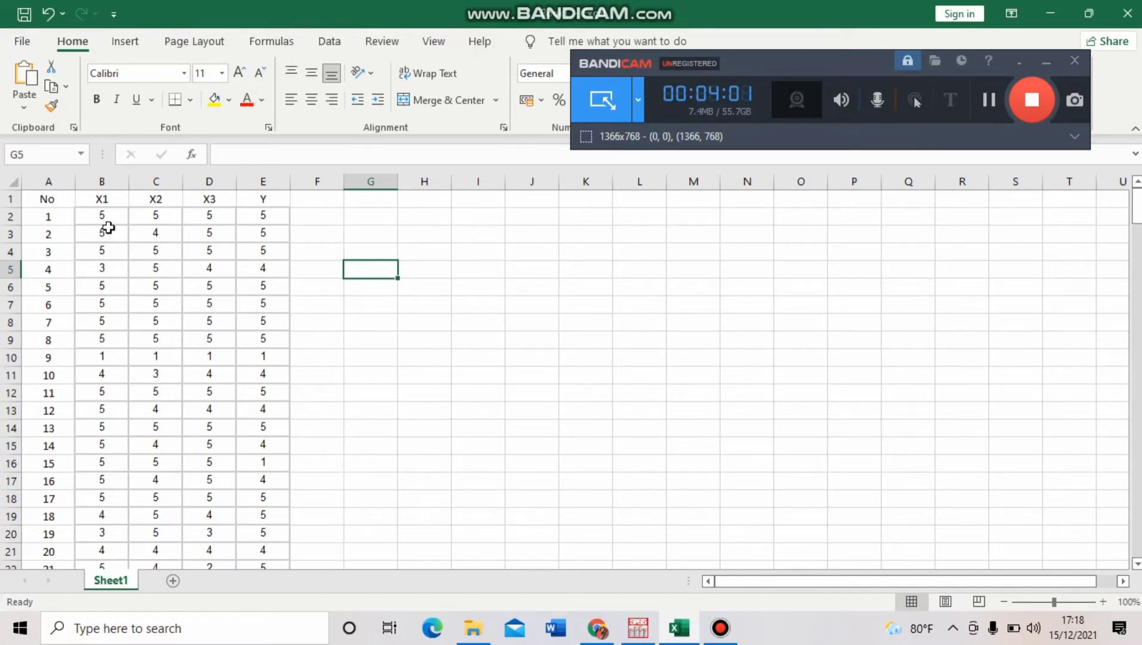
left_click_drag(102, 217, 156, 235)
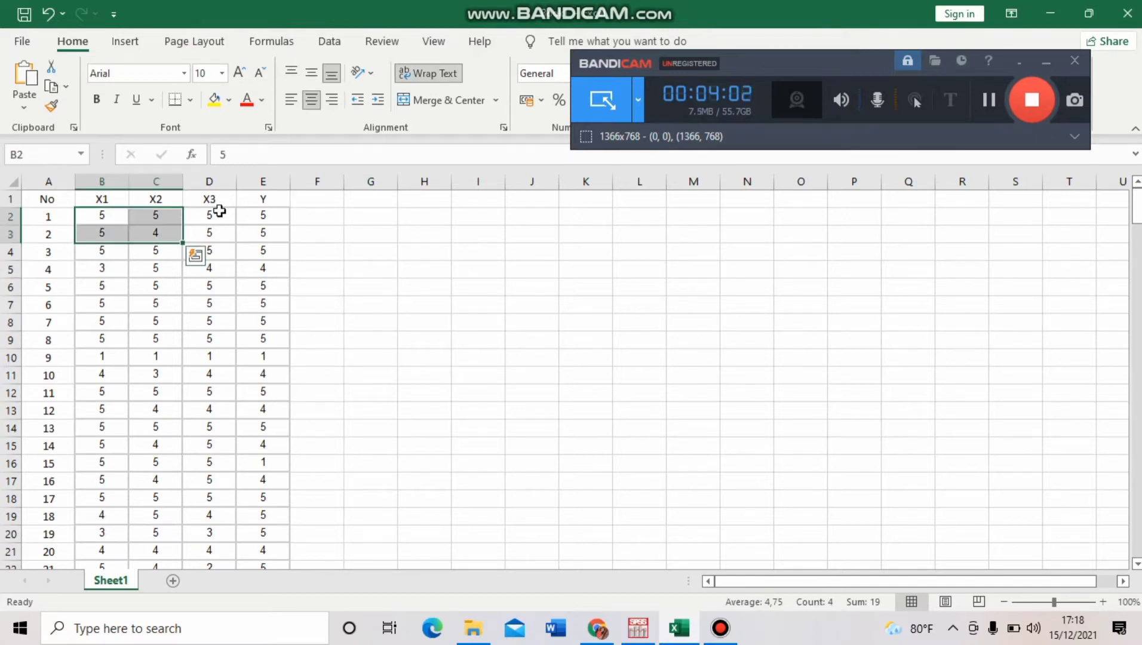
left_click(988, 100)
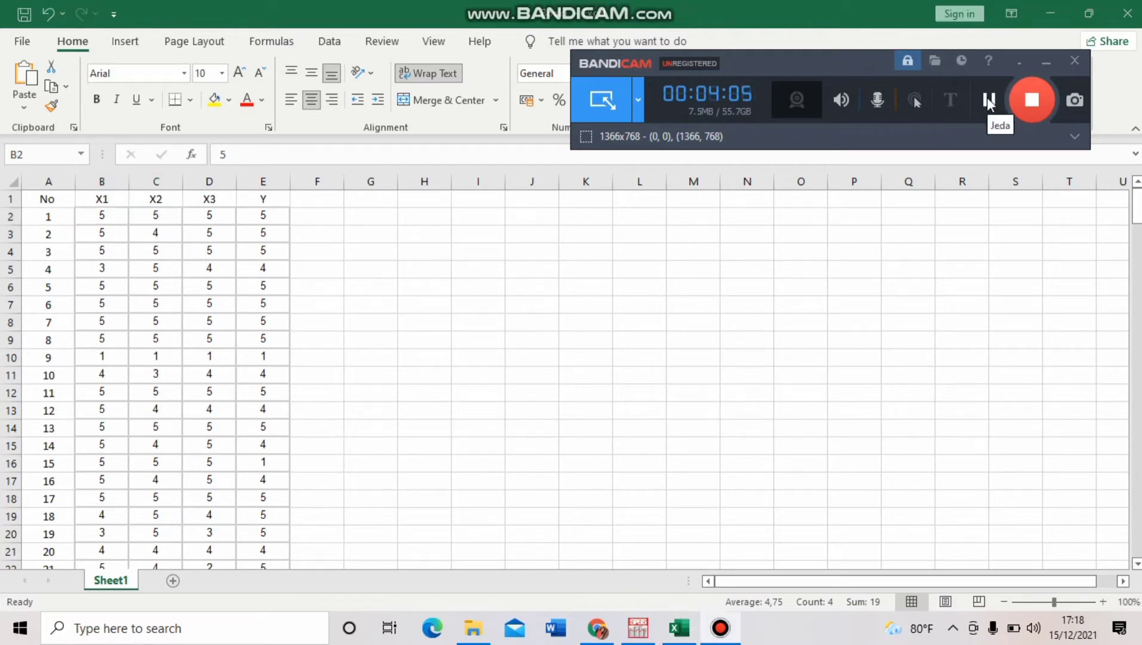
left_click(109, 217)
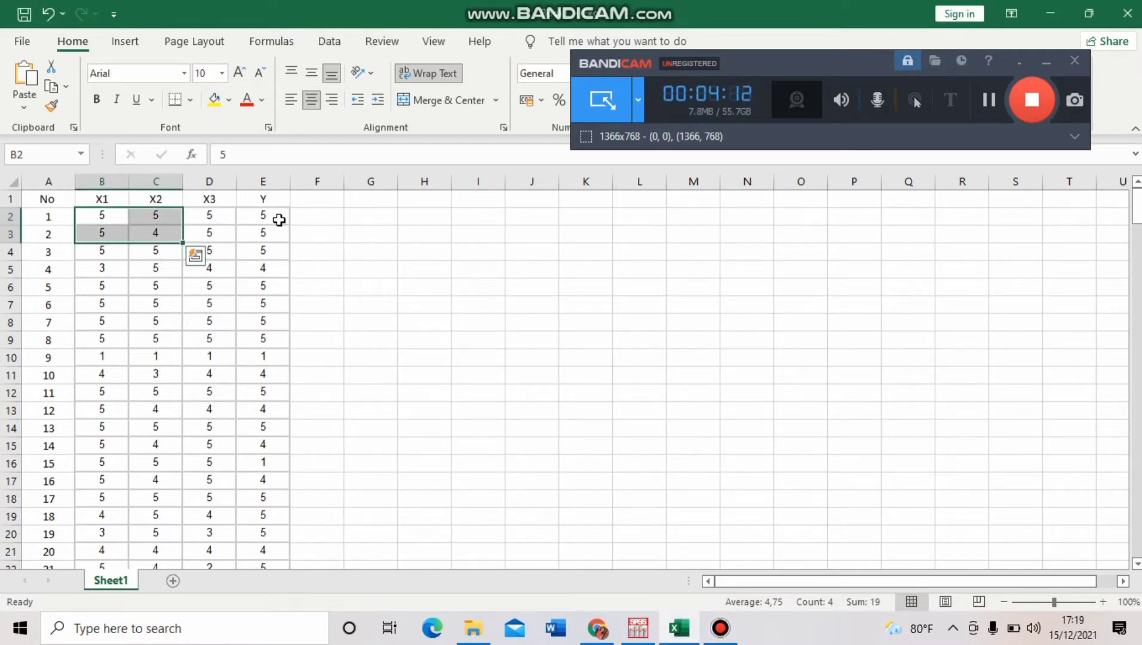
scroll(111, 231, "down", 1)
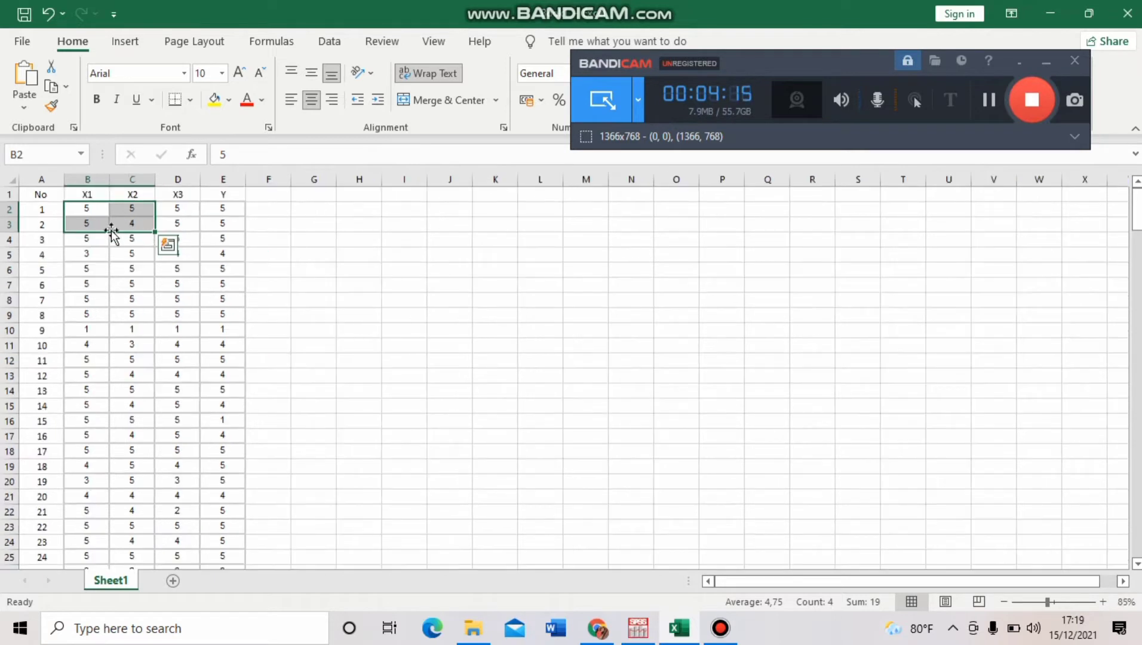
left_click_drag(84, 206, 212, 323)
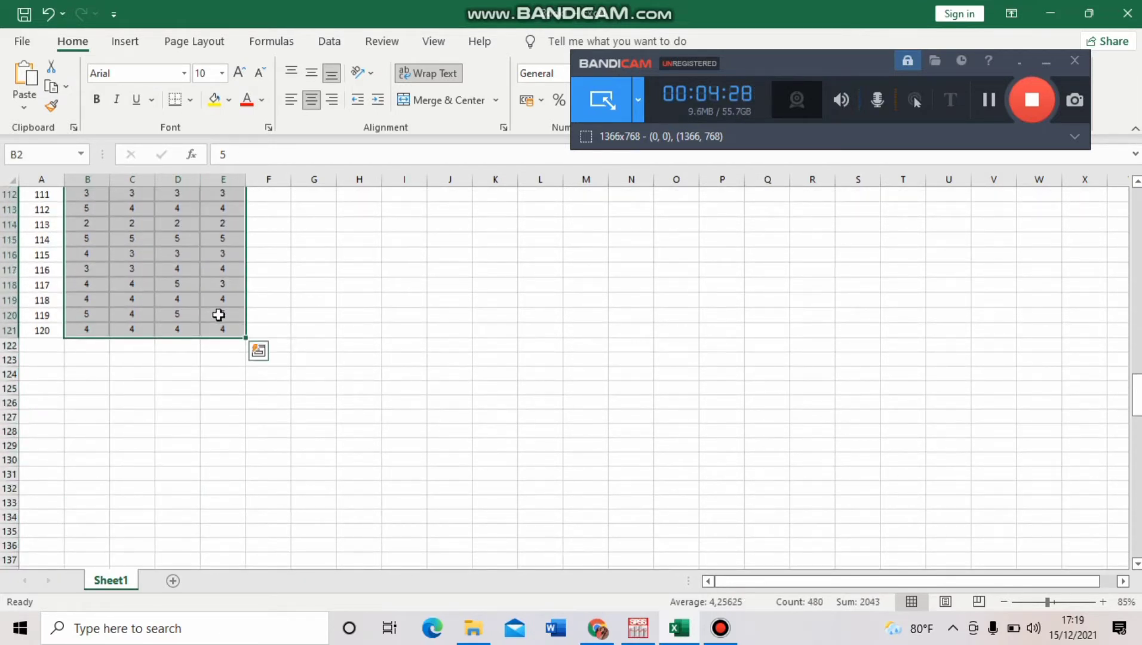
key("ctrl+c")
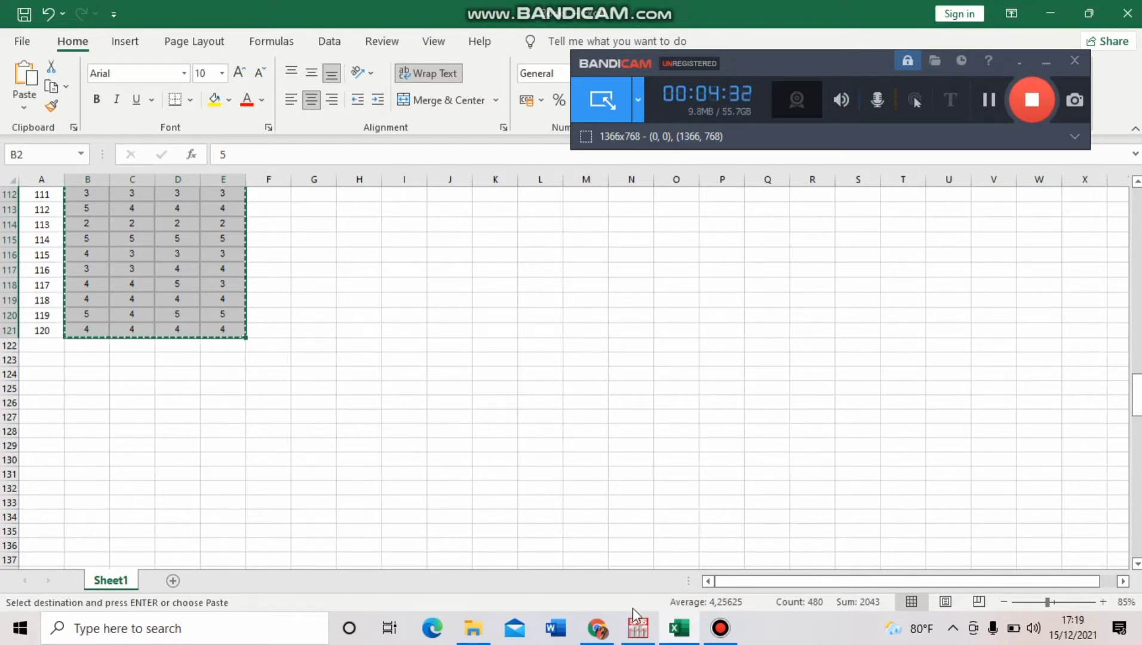
Step: Switch to the SPSS Data Editor and paste the copied ratings starting at the first cell of the X1 column
mouse_move(634, 625)
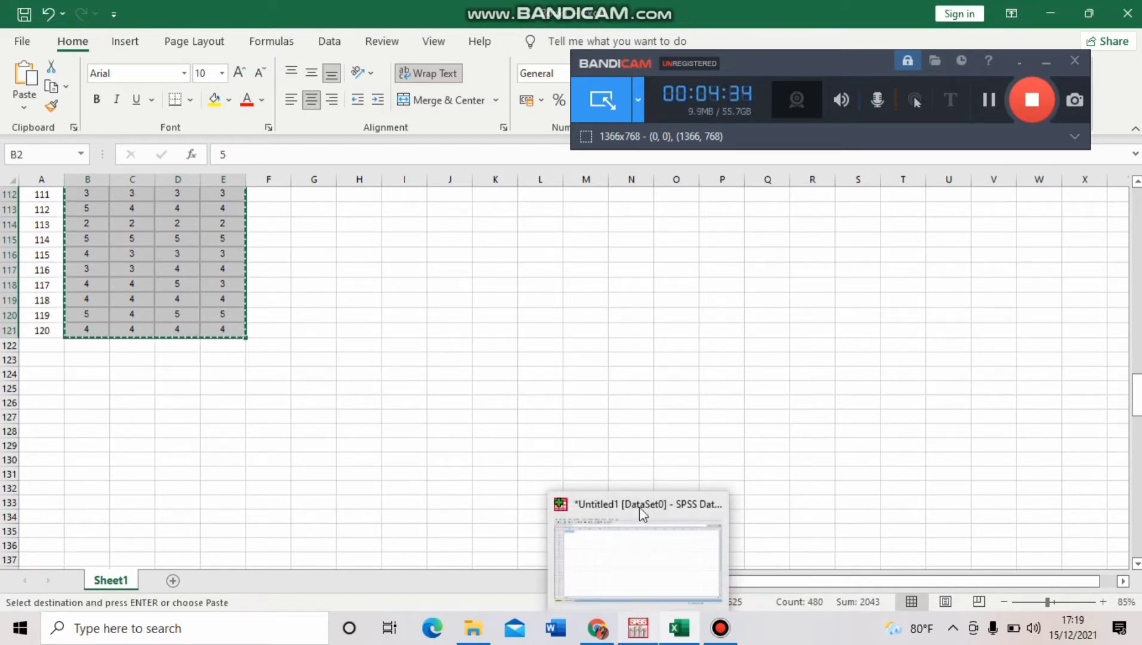
left_click(633, 630)
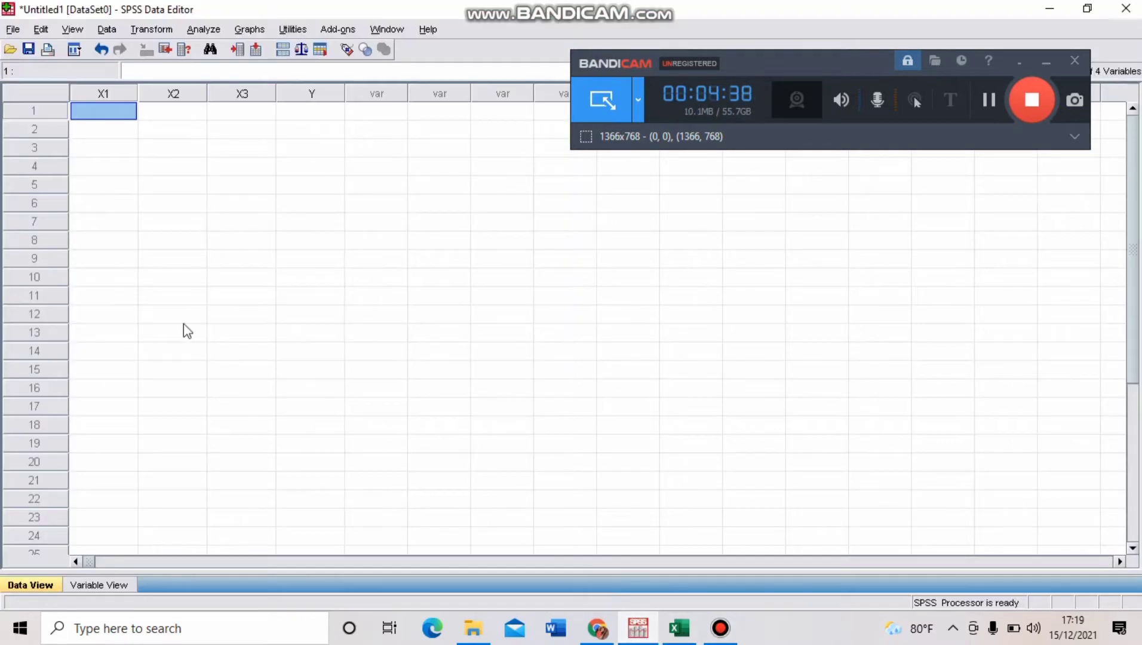
left_click(102, 109)
key("ctrl+v")
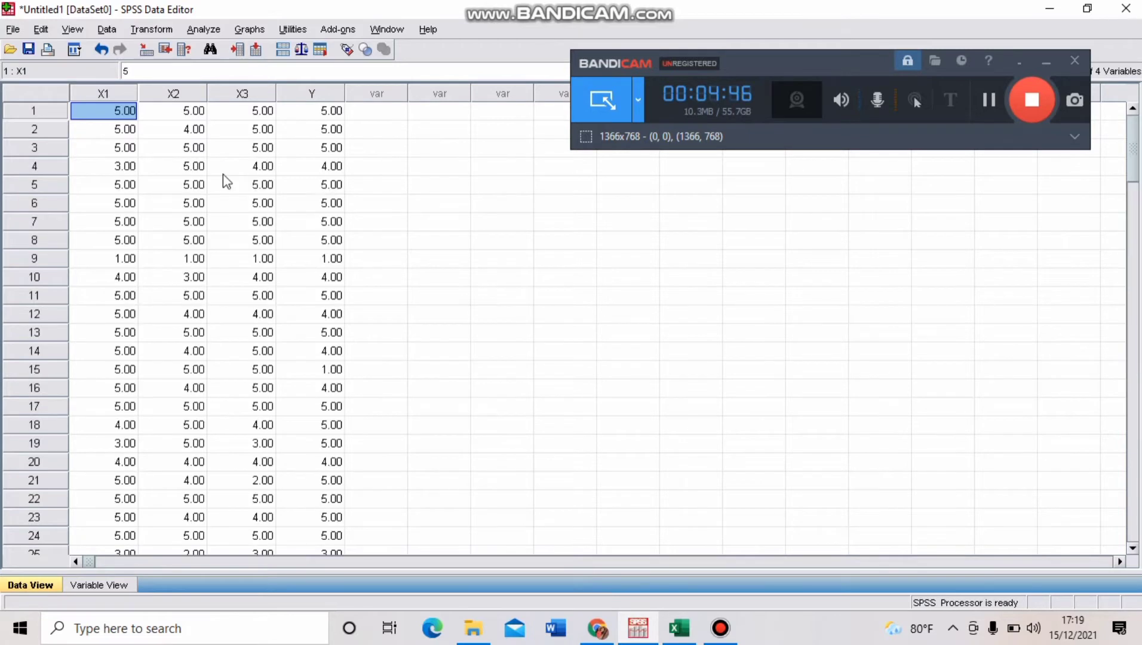
left_click(987, 102)
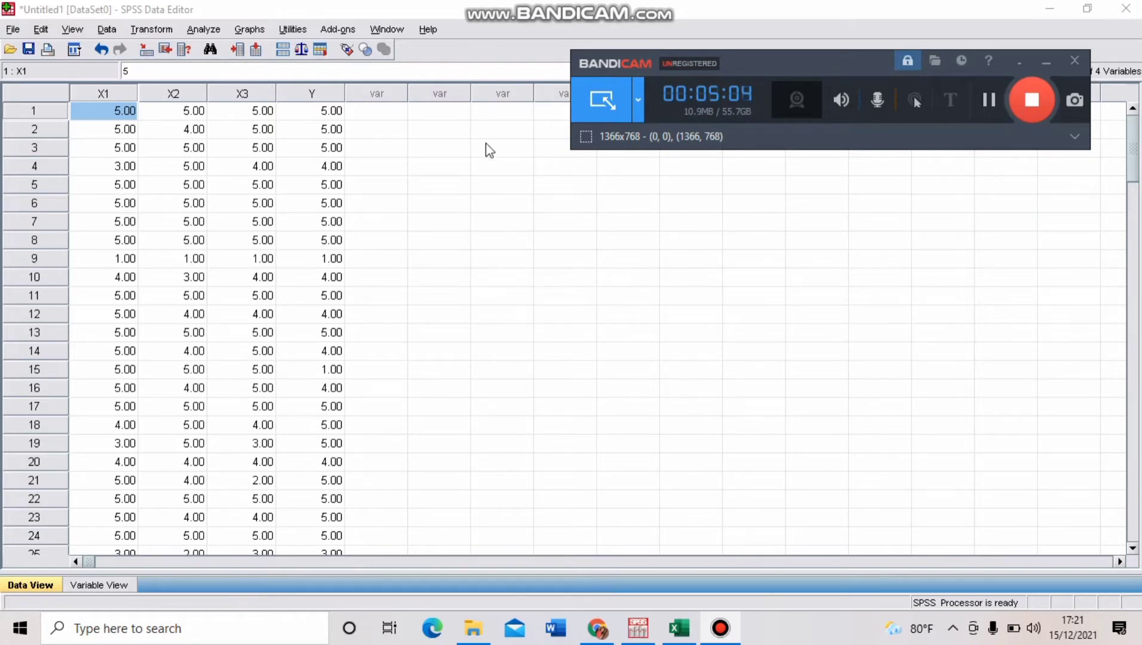
Step: Start a linear regression analysis on the pasted survey ratings
left_click(199, 31)
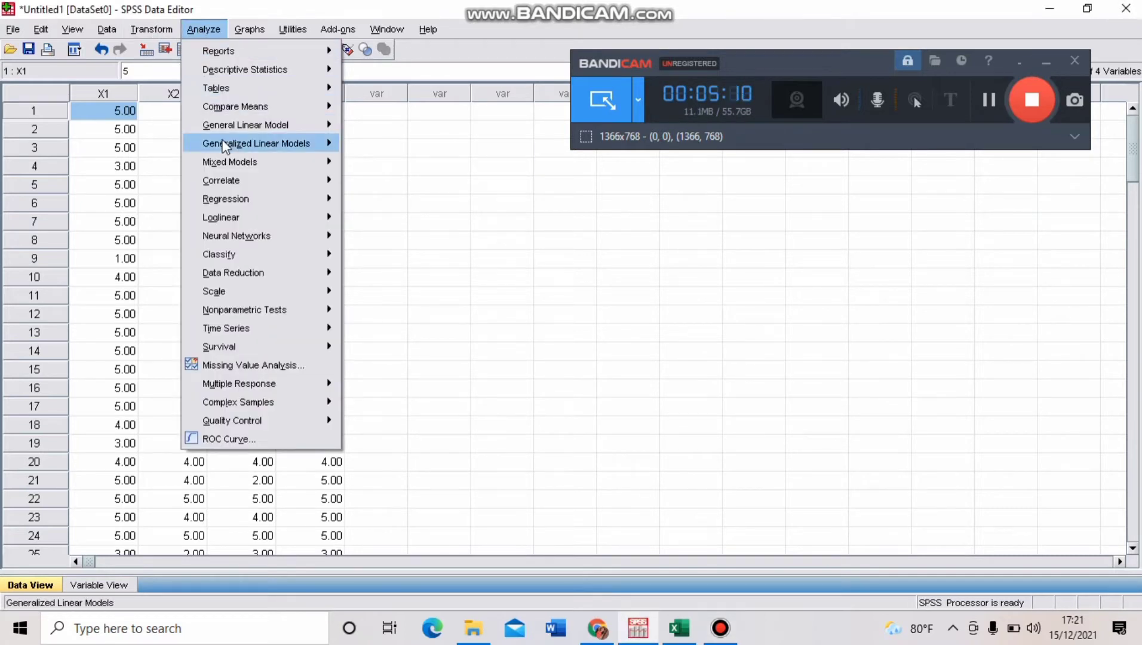
mouse_move(230, 201)
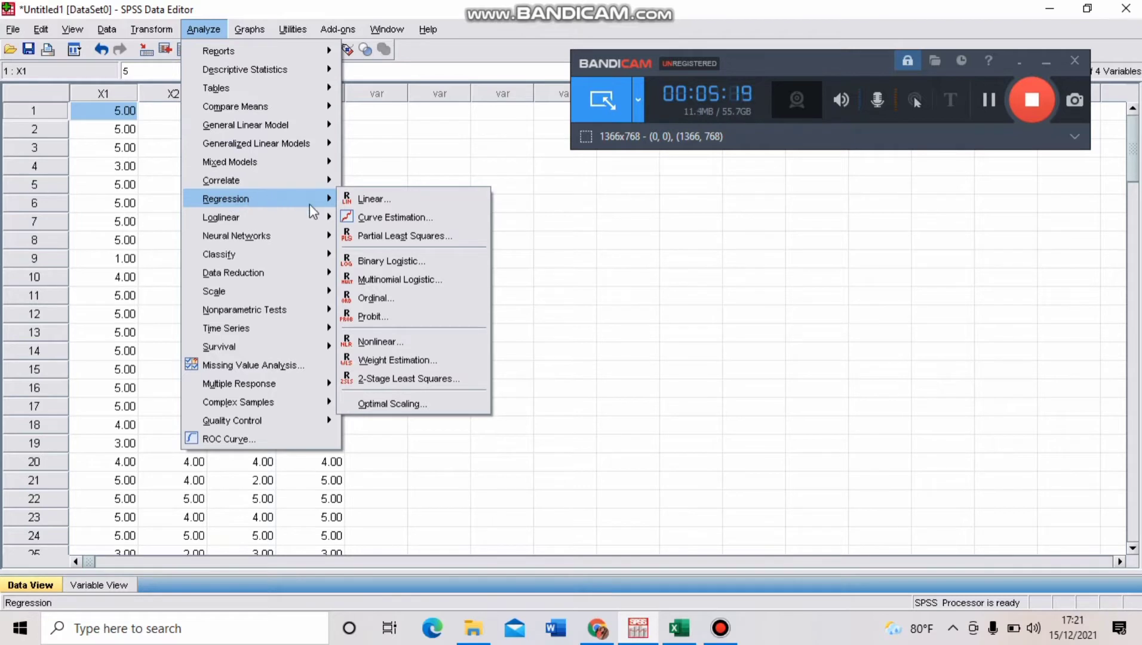
mouse_move(323, 218)
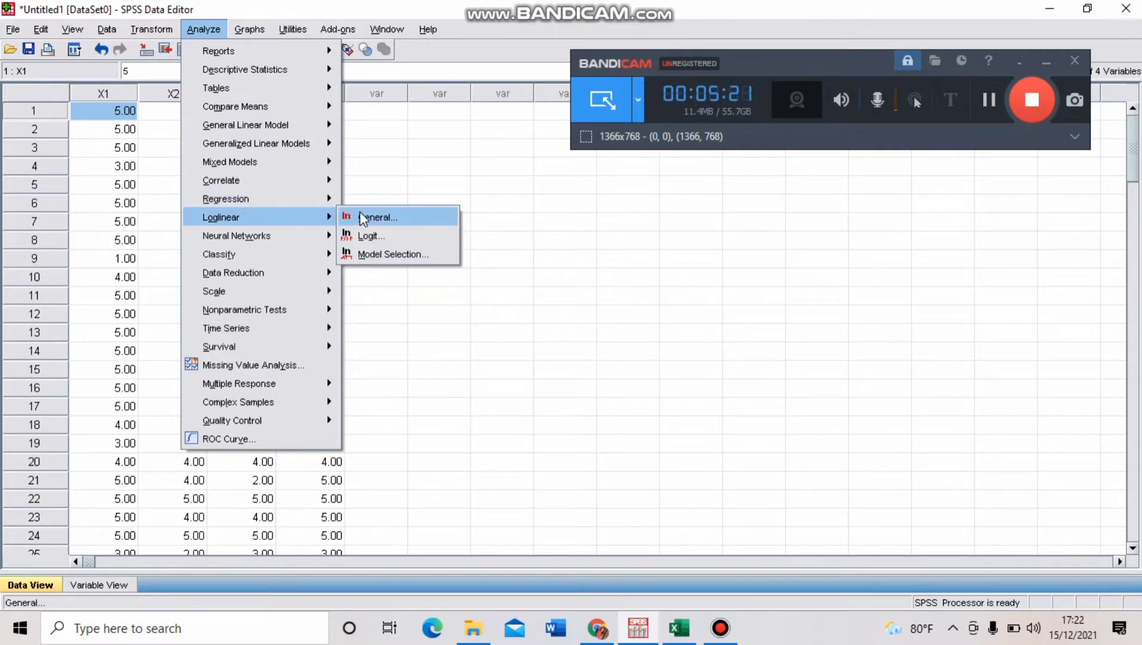
mouse_move(302, 197)
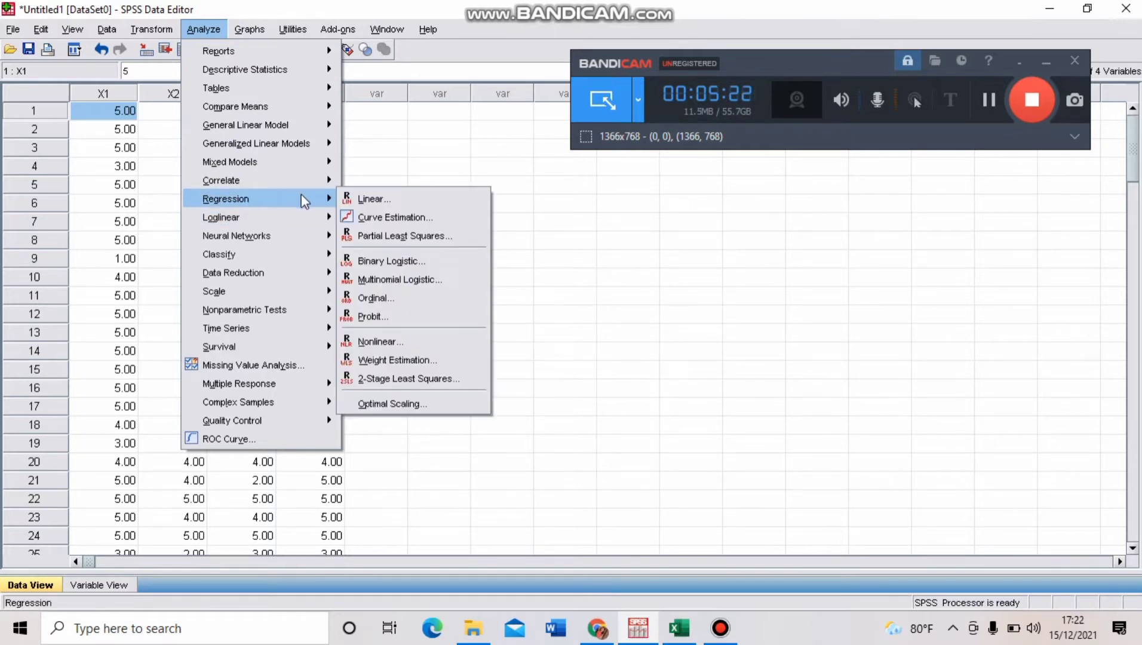
left_click(363, 199)
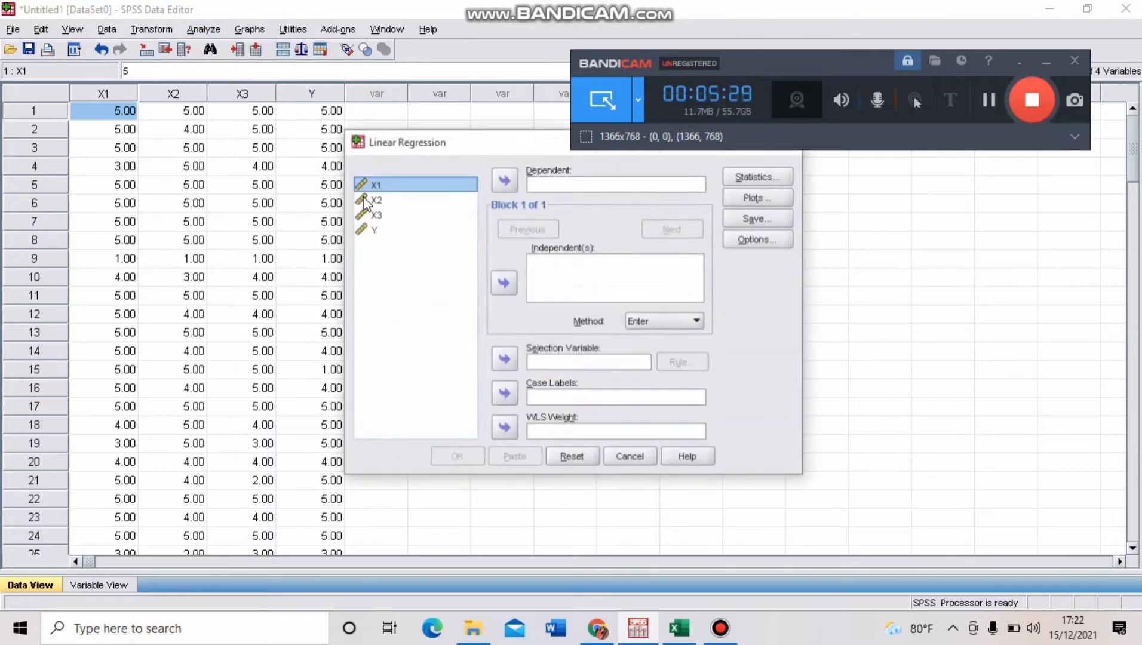
left_click(993, 96)
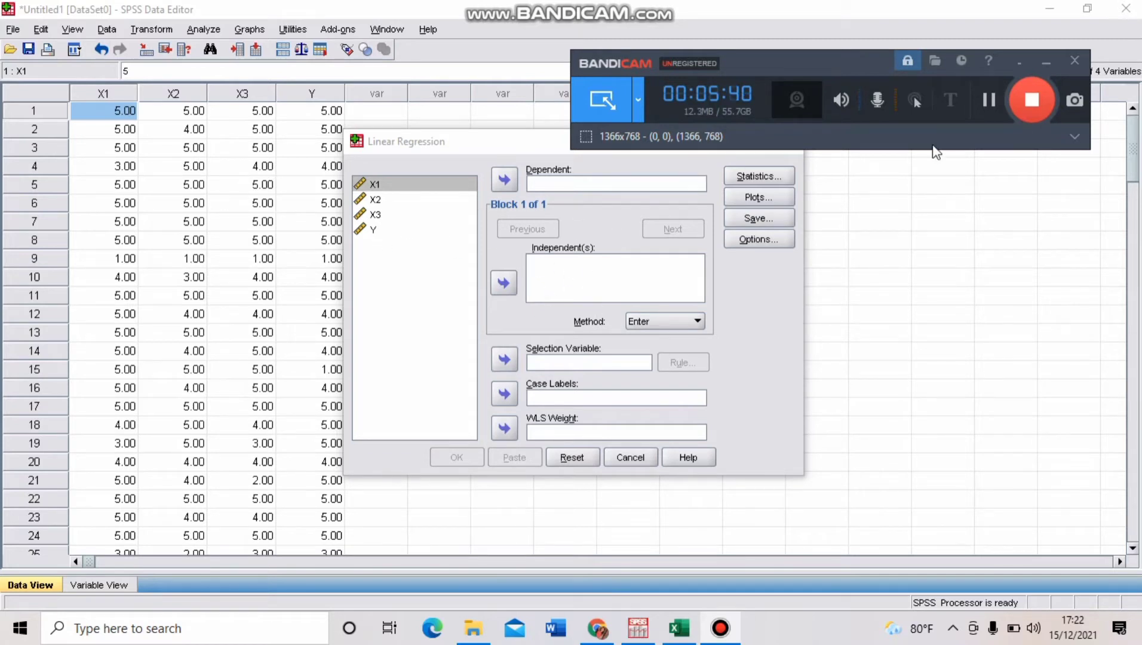
left_click(988, 99)
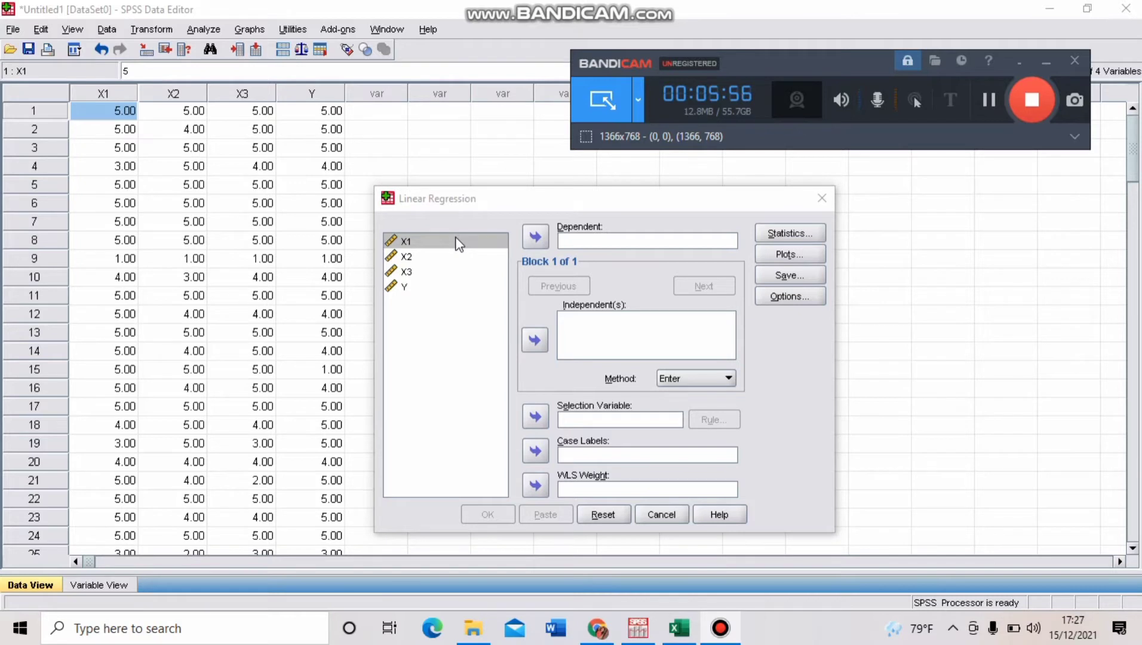
mouse_move(457, 241)
left_mouse_down()
mouse_move(452, 276)
mouse_move(459, 246)
left_mouse_up()
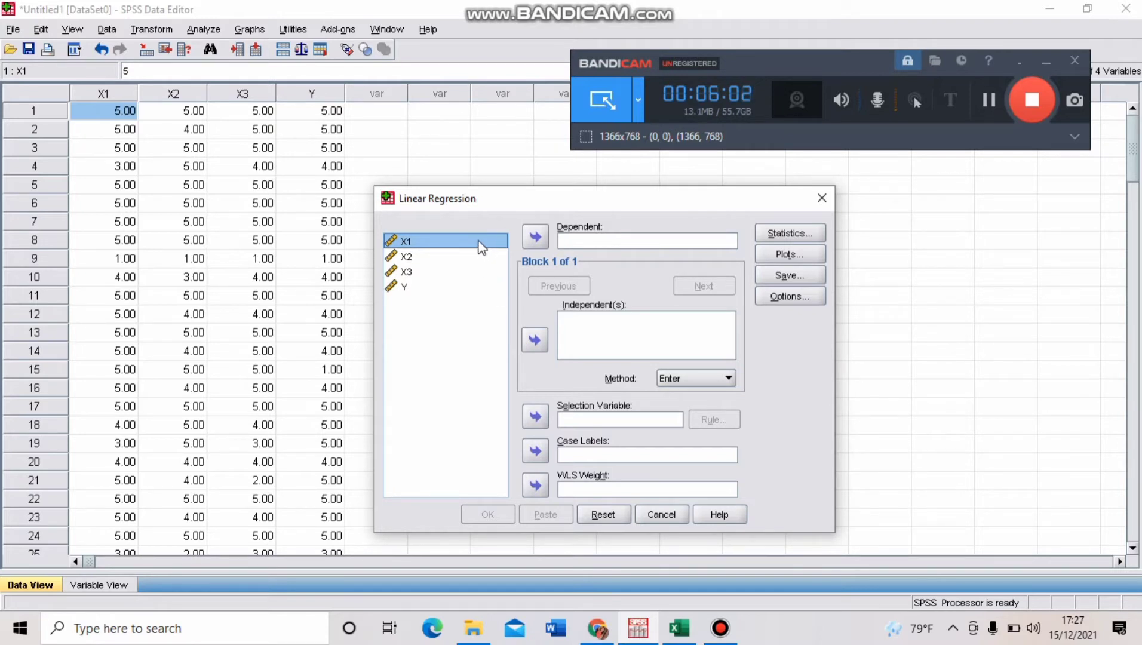
left_click(481, 248)
left_click(988, 102)
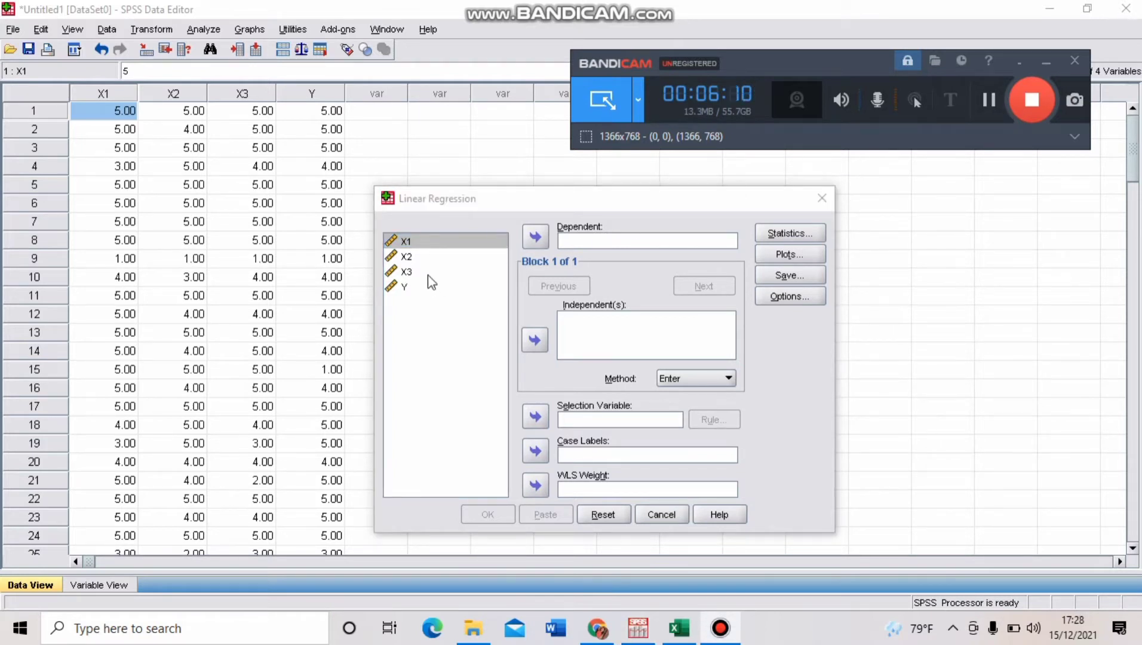
left_click(433, 242)
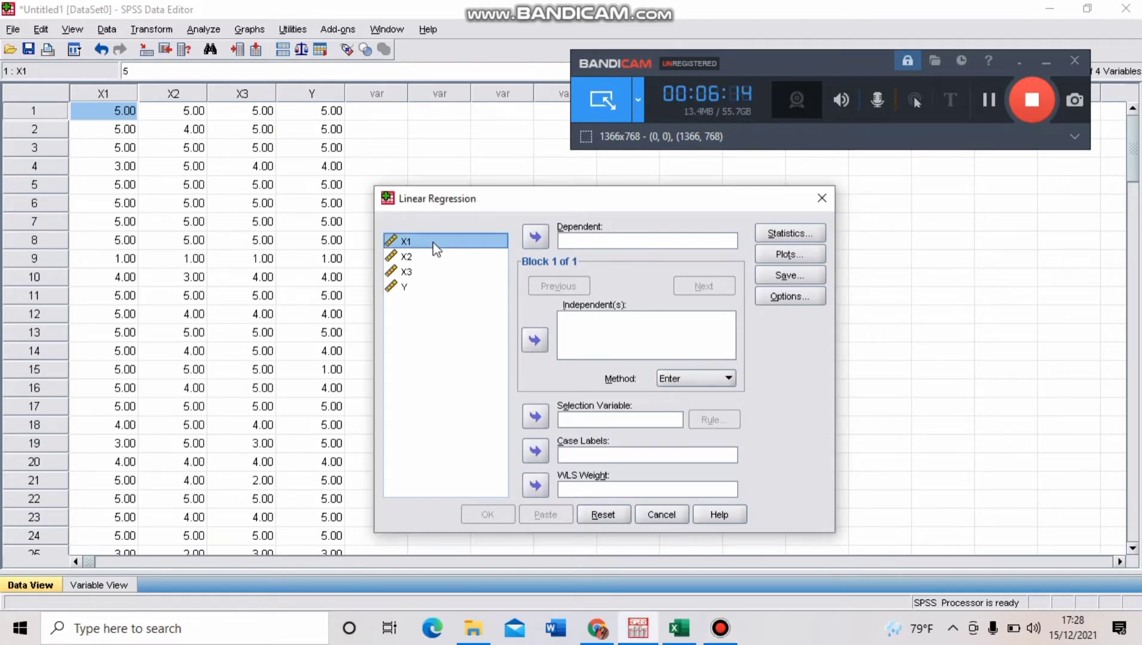
mouse_move(429, 243)
left_mouse_down()
mouse_move(427, 268)
mouse_move(433, 249)
left_mouse_up()
left_click(985, 106)
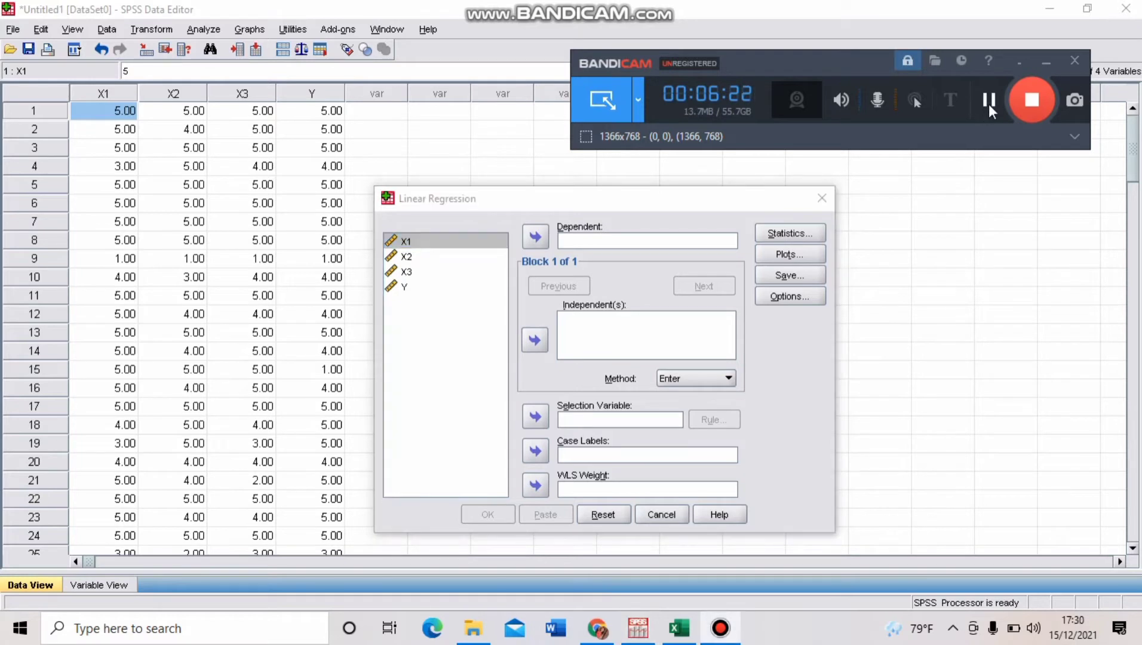
Step: Assign X1, X2 and X3 as the independent variables and Y as the dependent variable of the regression
left_click(429, 240)
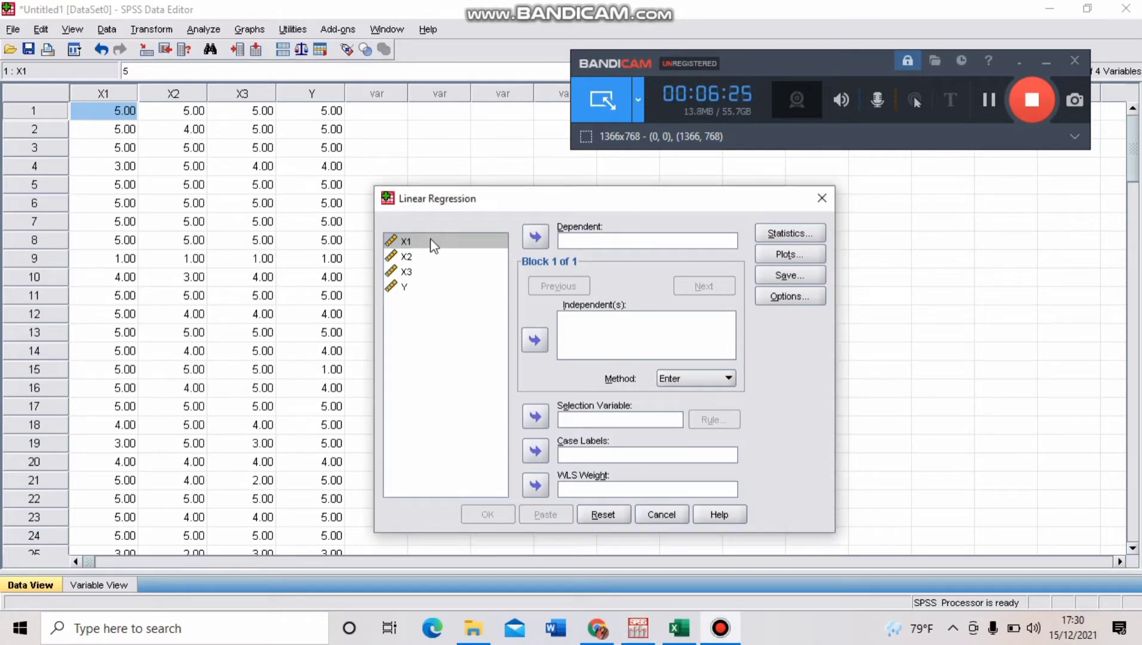
left_click(534, 341)
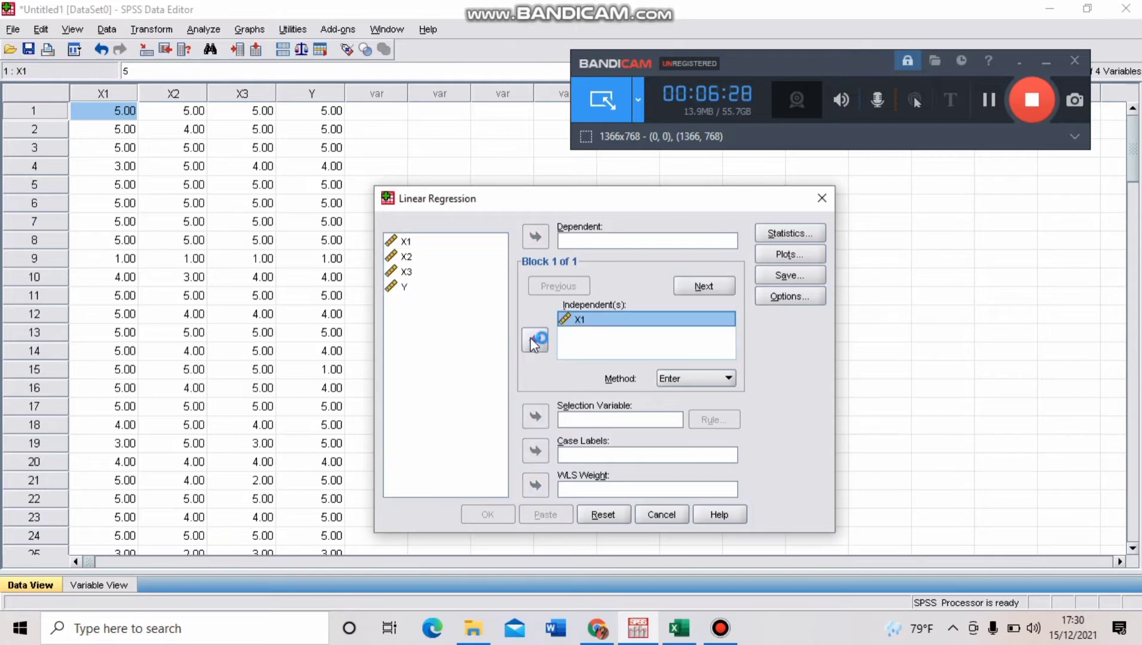
left_click(451, 257)
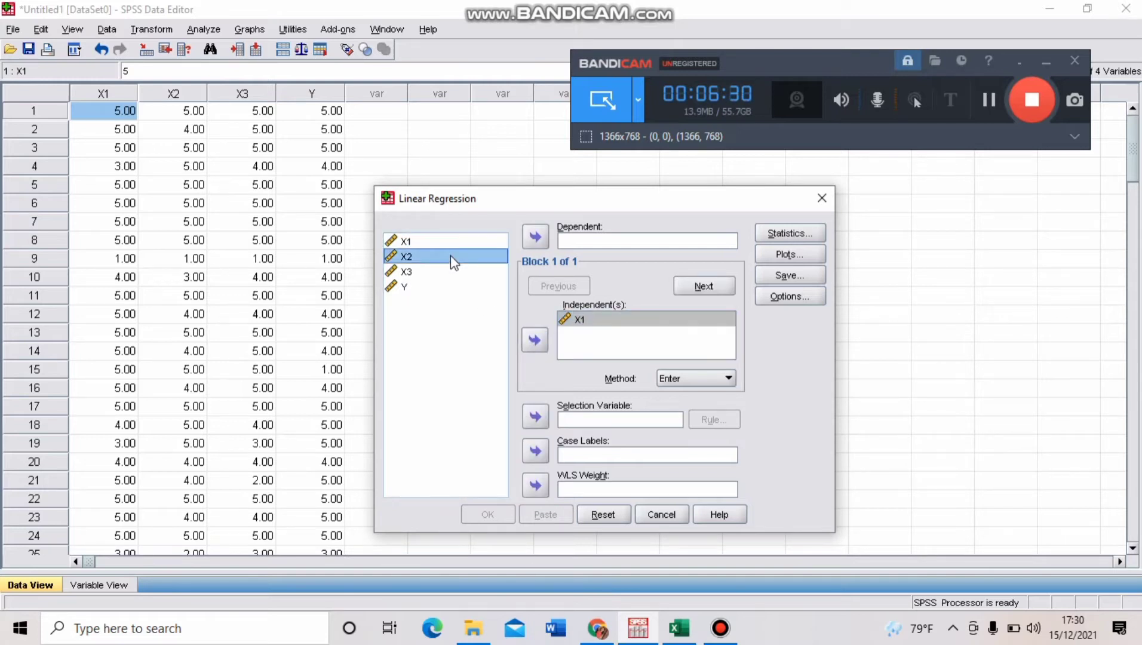
left_click(537, 341)
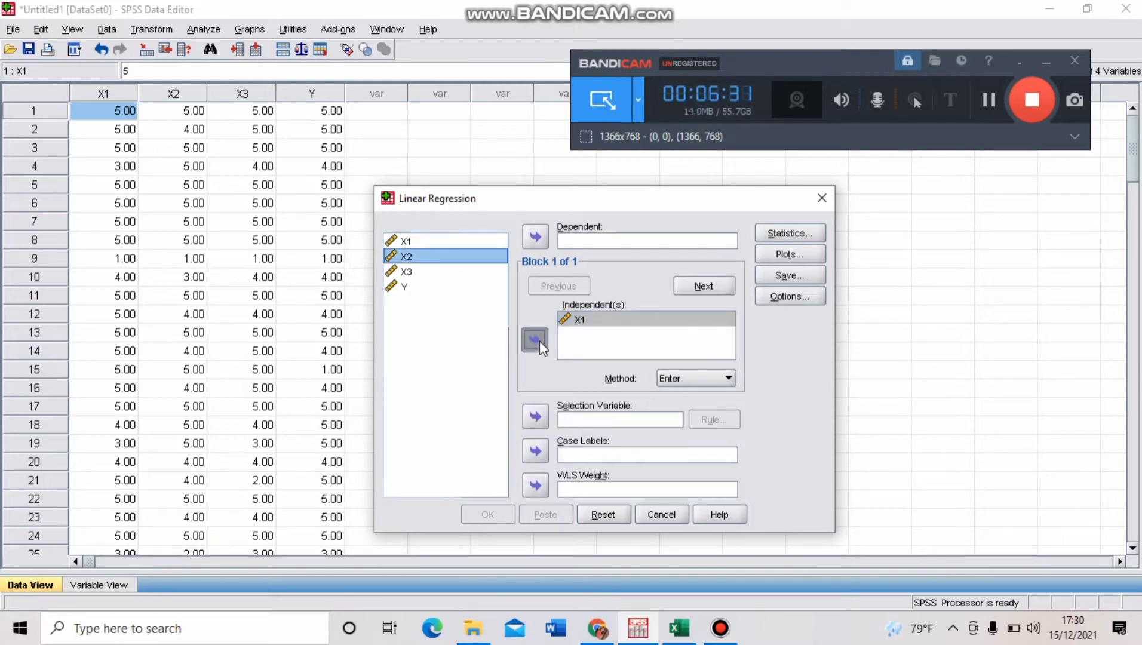
left_click(435, 275)
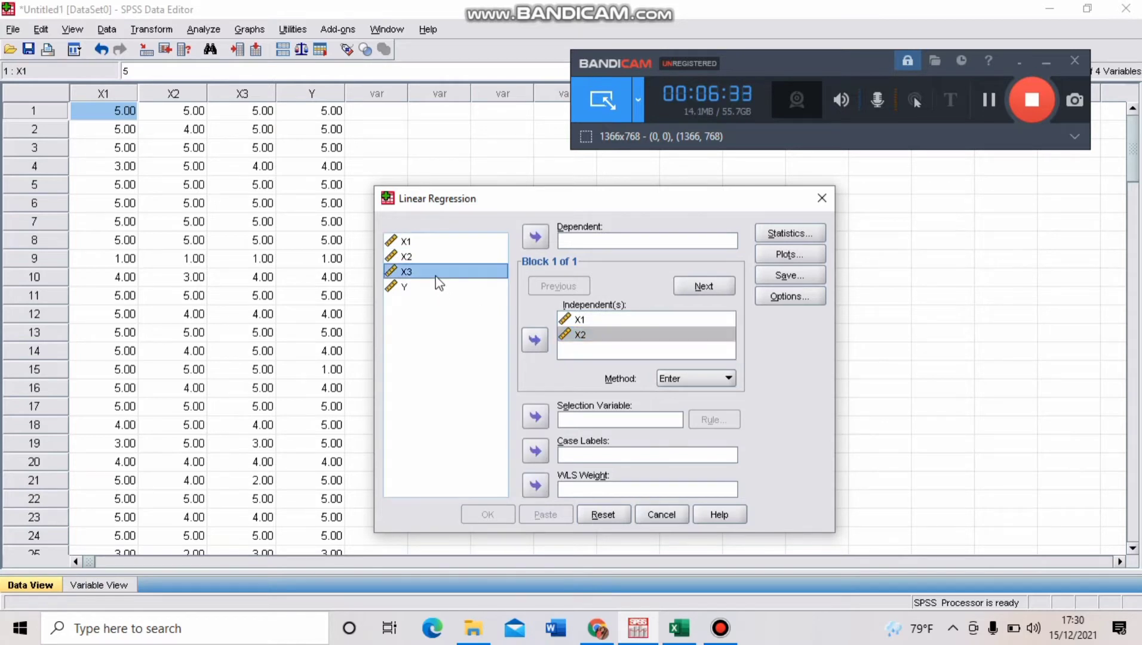
left_click(538, 339)
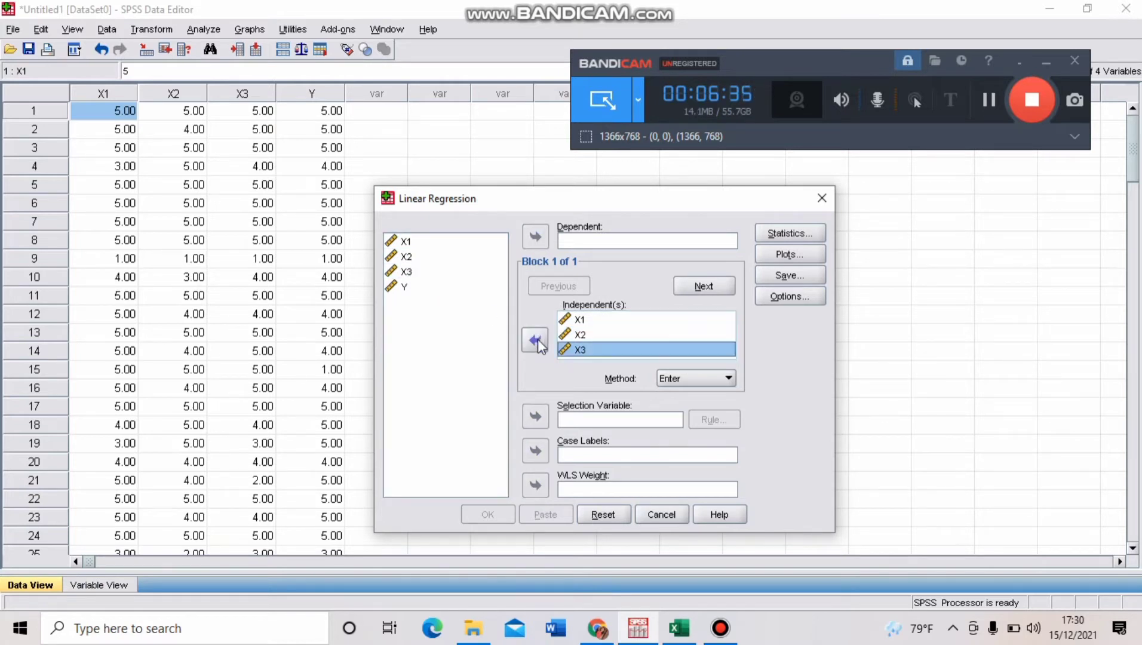
left_click(411, 286)
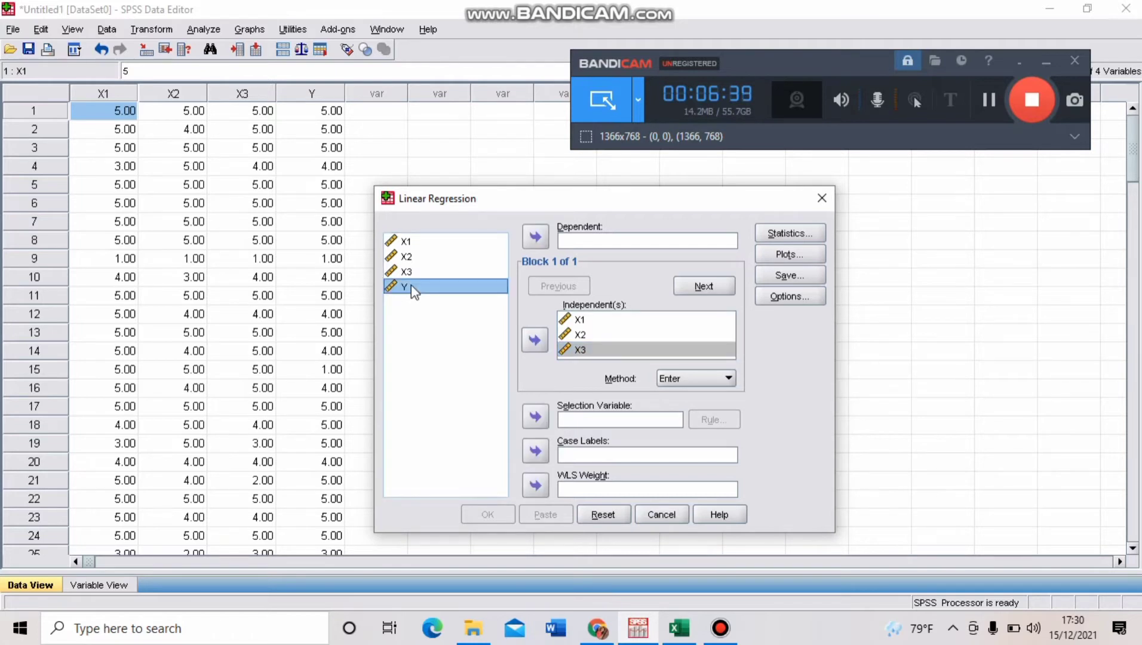
left_click(538, 238)
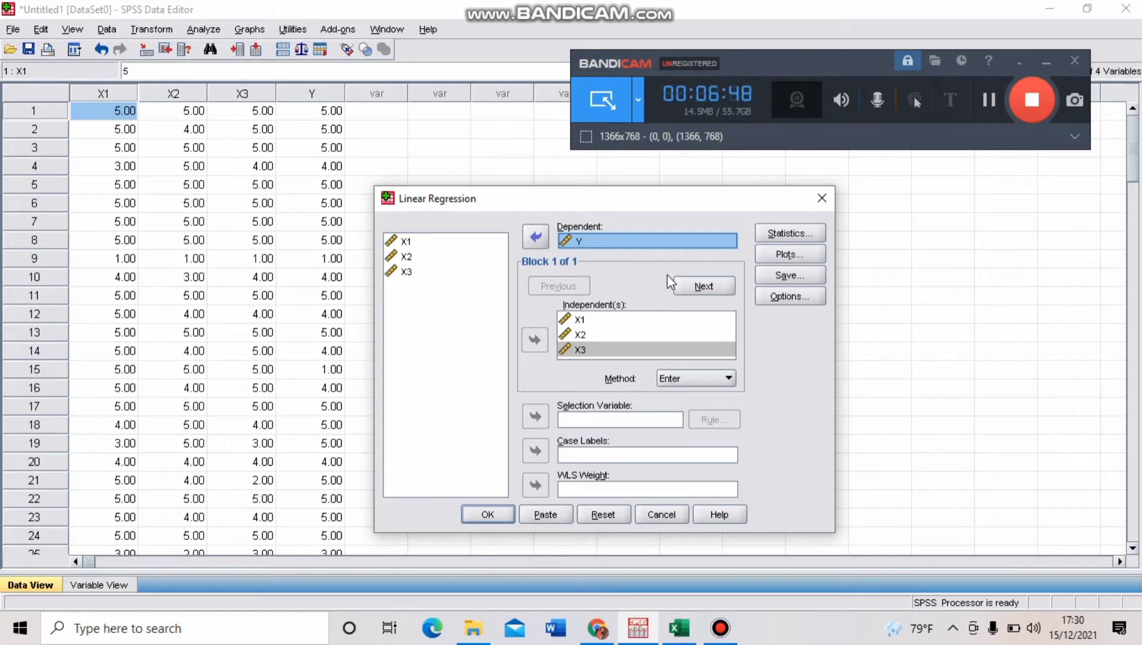
Step: Open the regression's statistics settings and enable Descriptives
left_click(774, 237)
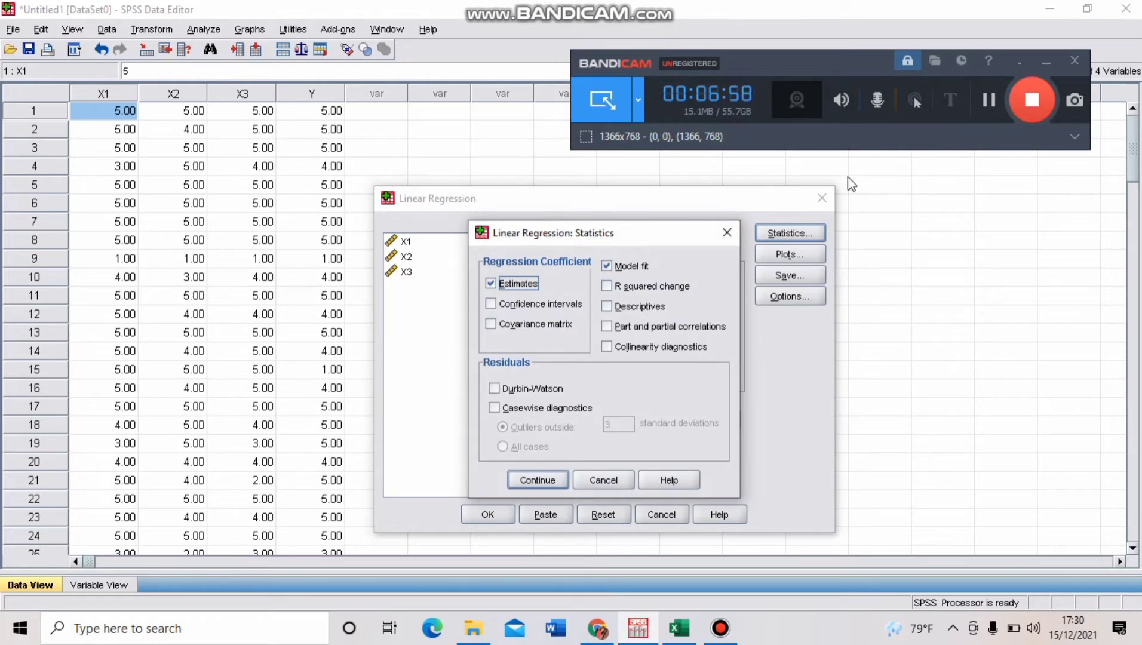
left_click(984, 101)
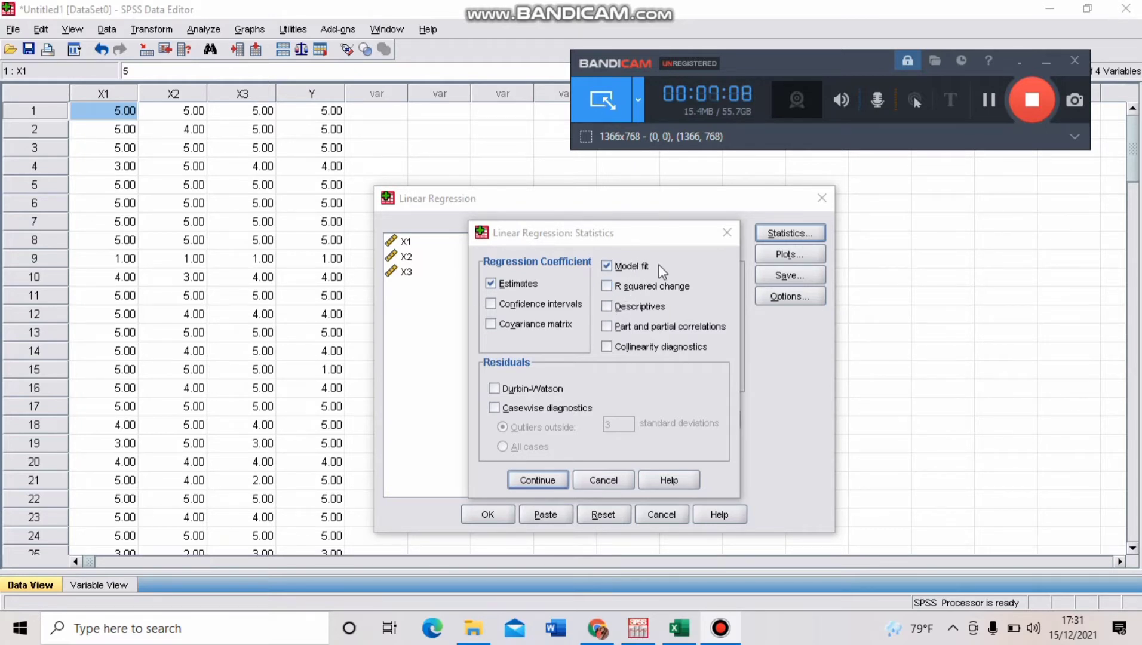
left_click(607, 306)
left_click(607, 306)
left_click(608, 306)
left_click(607, 306)
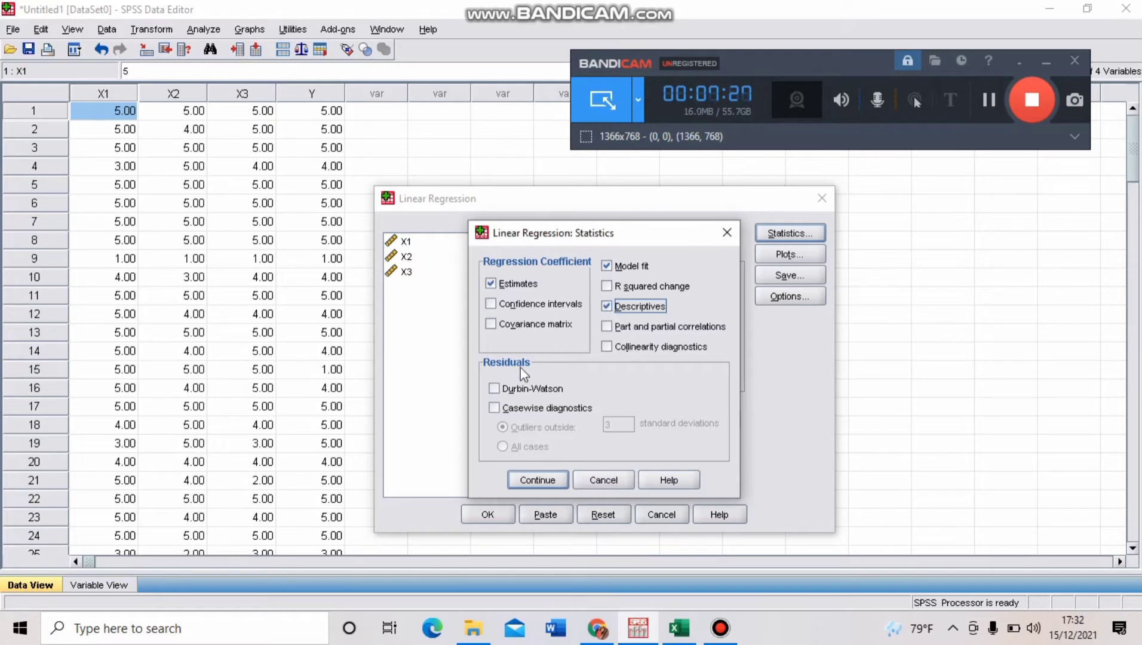
Step: Enable the Durbin-Watson residual test and Collinearity diagnostics, and accept the regression statistics settings
left_click(494, 388)
left_click(494, 389)
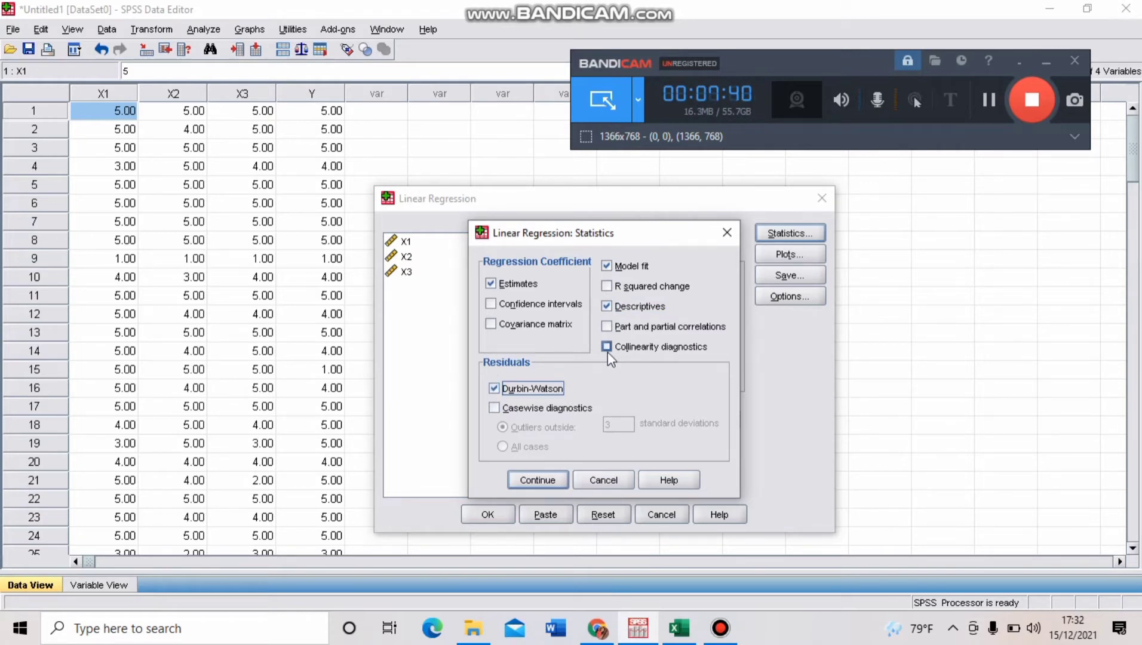
left_click(984, 99)
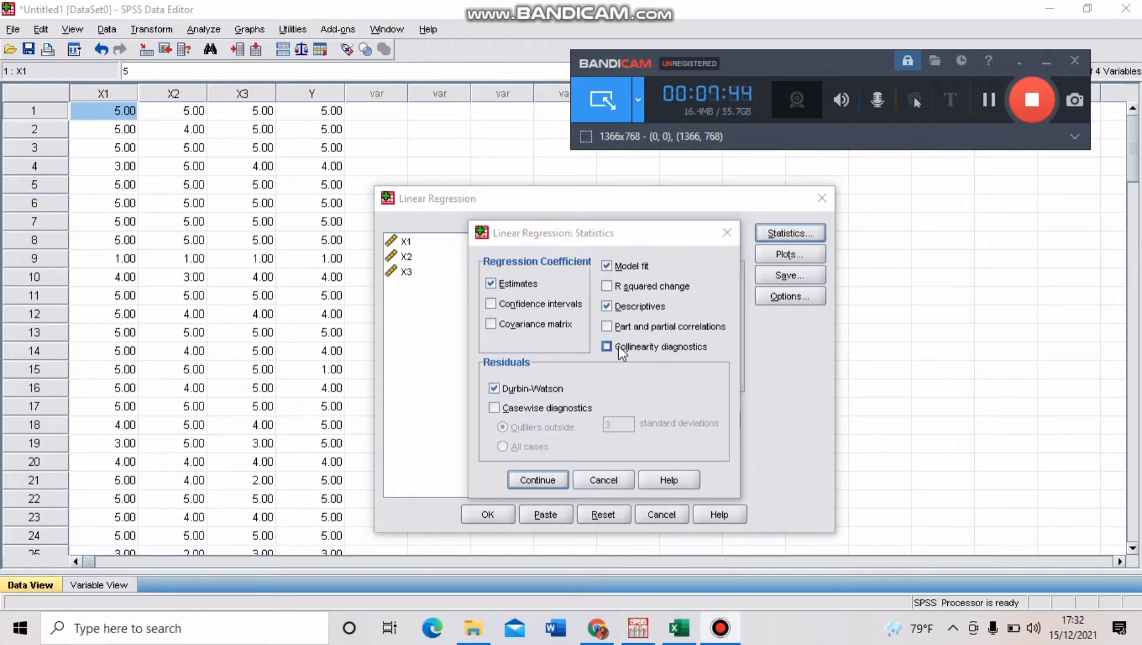
left_click(606, 347)
left_click(607, 348)
left_click(605, 344)
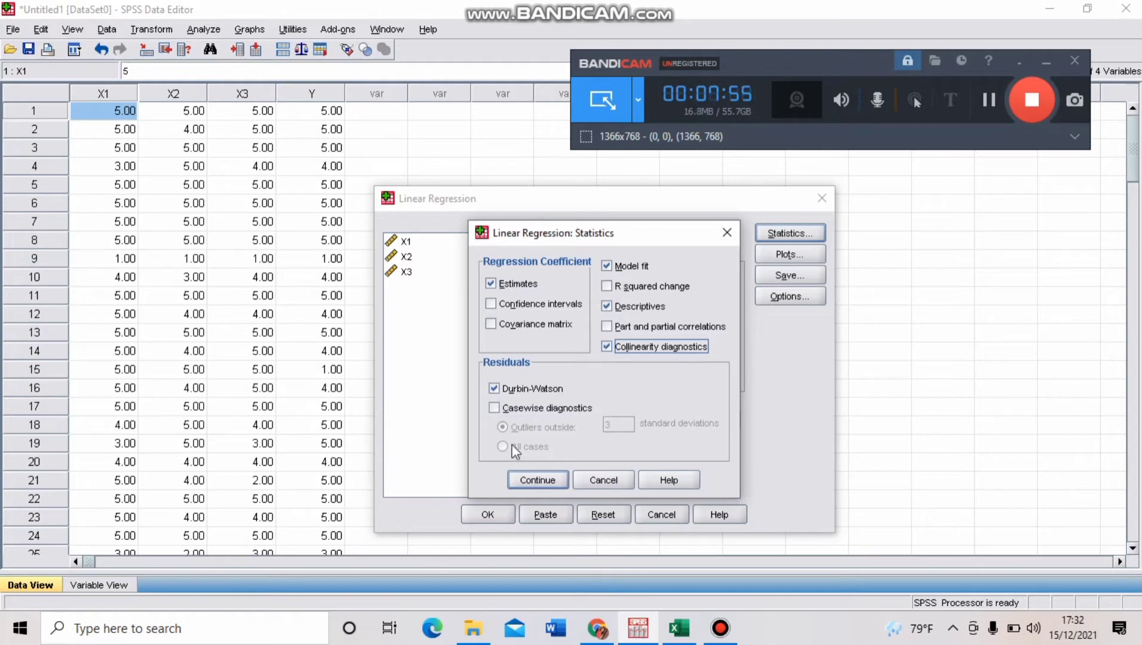
left_click(548, 481)
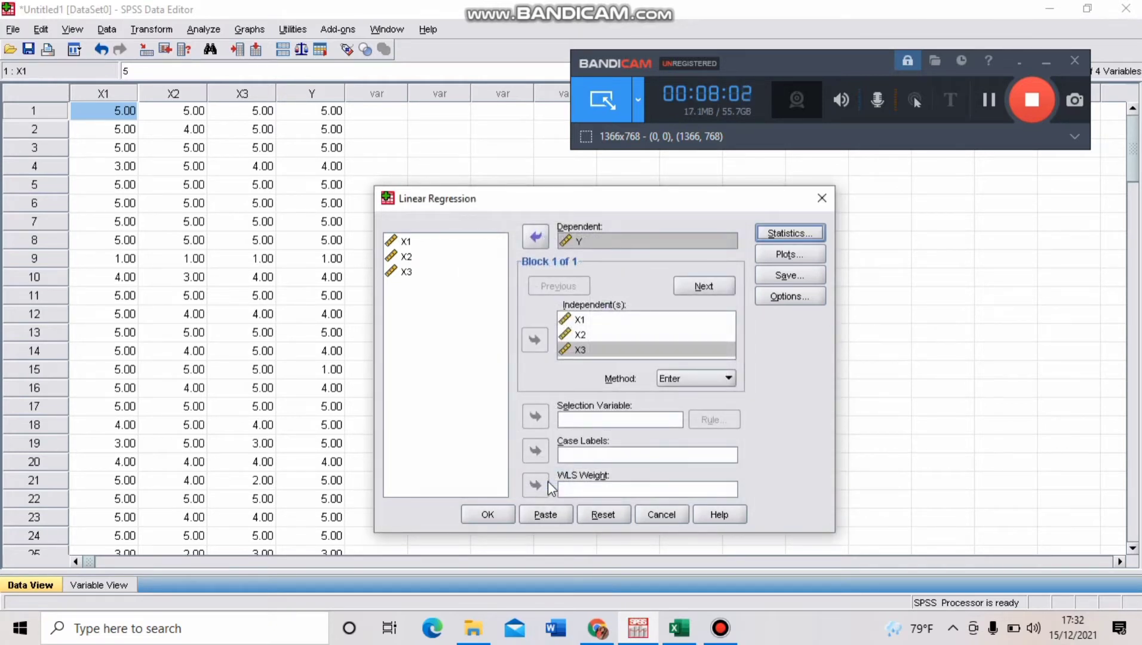
Step: Open the regression's plot settings and assign *SRESID to the Y axis of the scatter plot
left_click(989, 100)
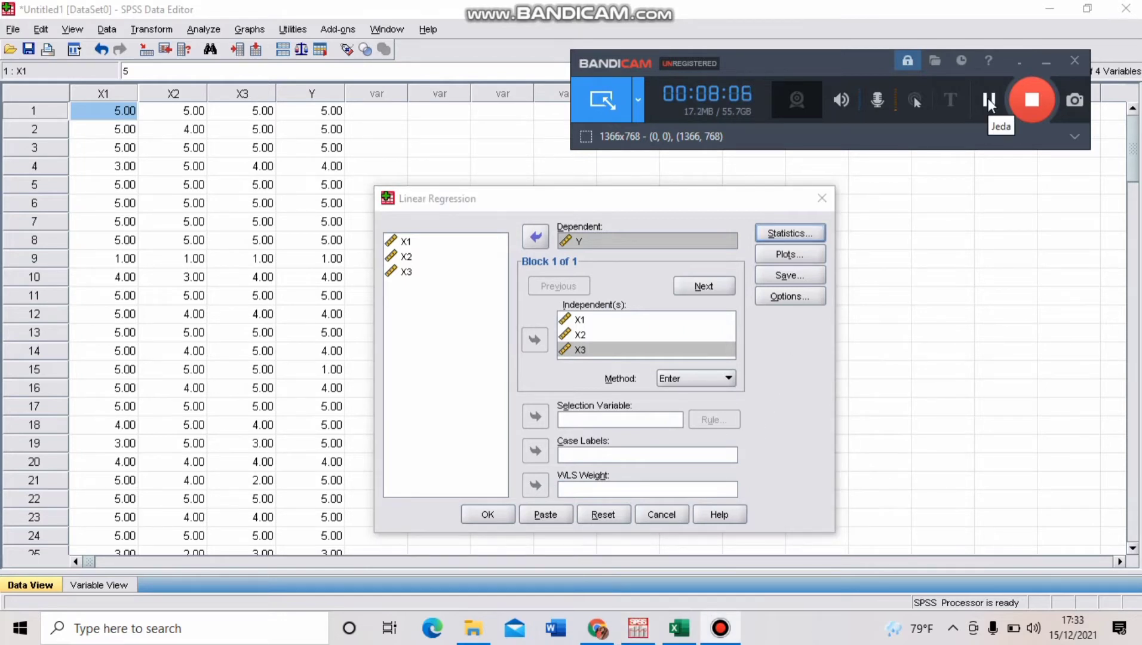
left_click(802, 261)
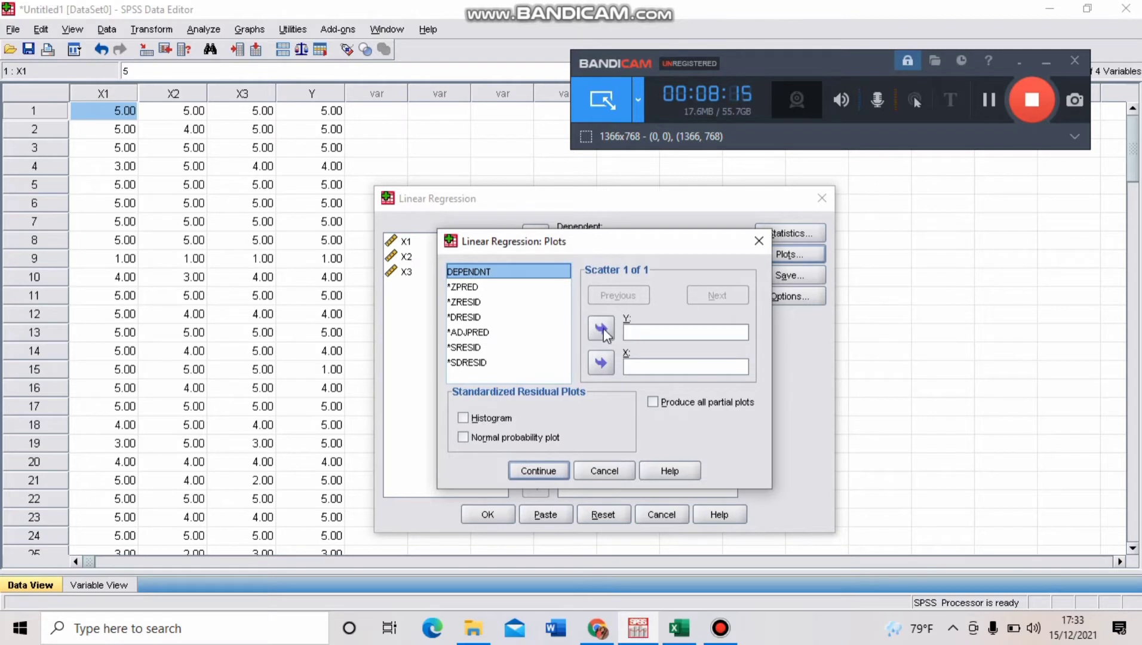
left_click(557, 329)
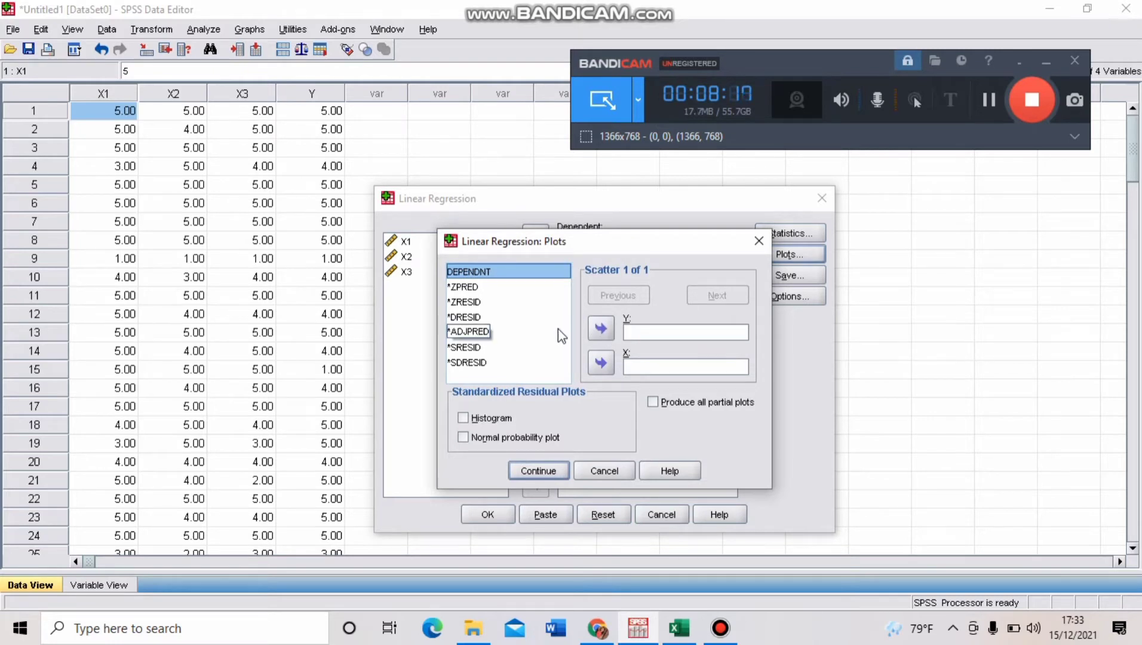
left_click(520, 348)
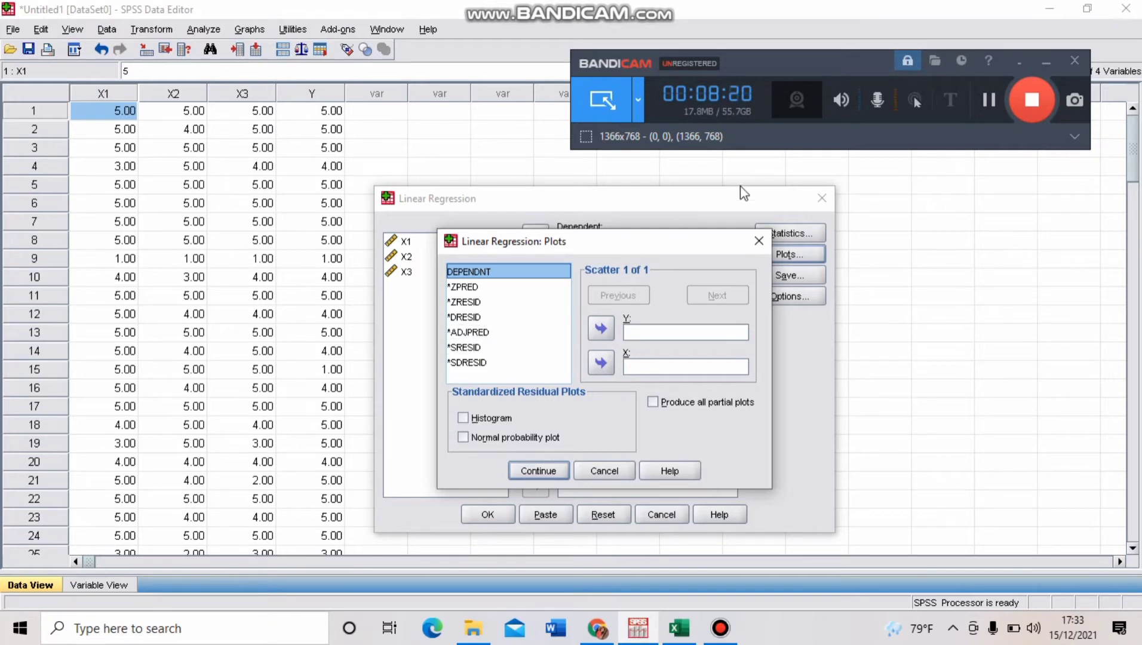
left_click(982, 100)
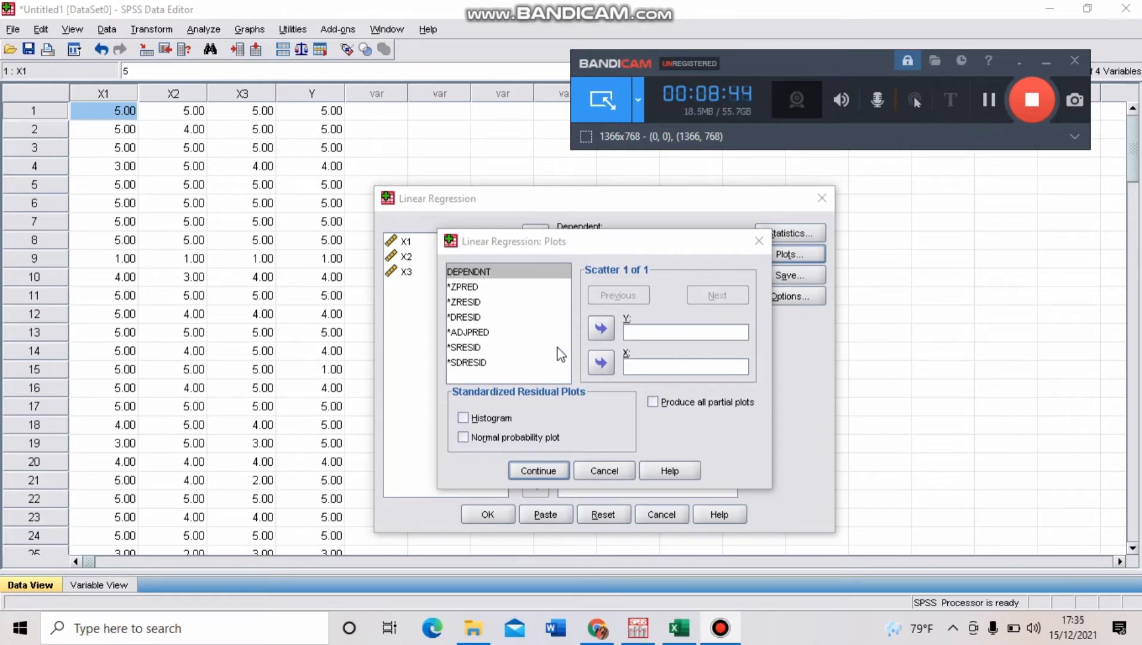
left_click(481, 350)
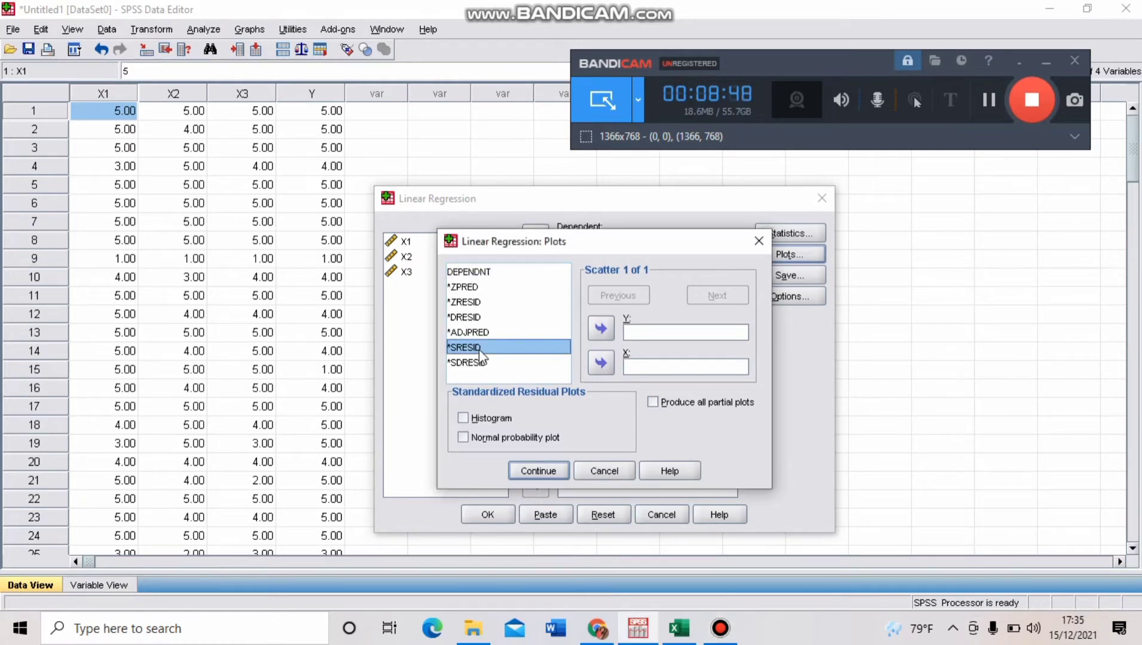
left_click(601, 330)
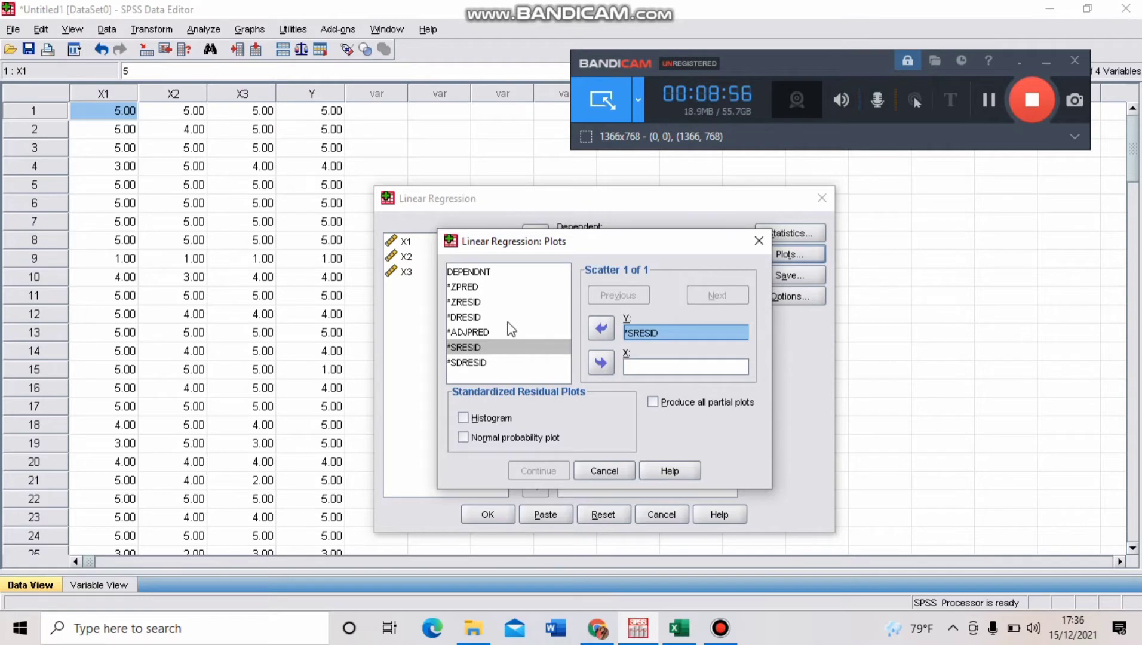
Step: Assign *ZPRED to the X axis of the scatter plot, enable Normal probability plot and accept the regression plot settings
left_click(476, 302)
left_click(484, 317)
left_click(990, 101)
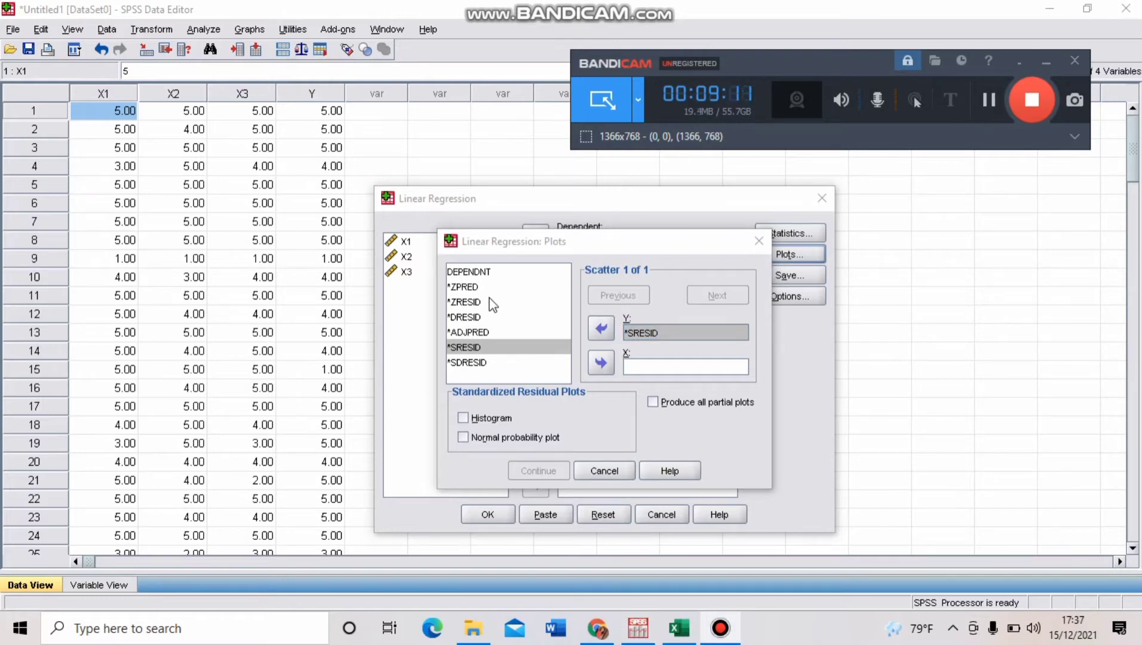
left_click(485, 287)
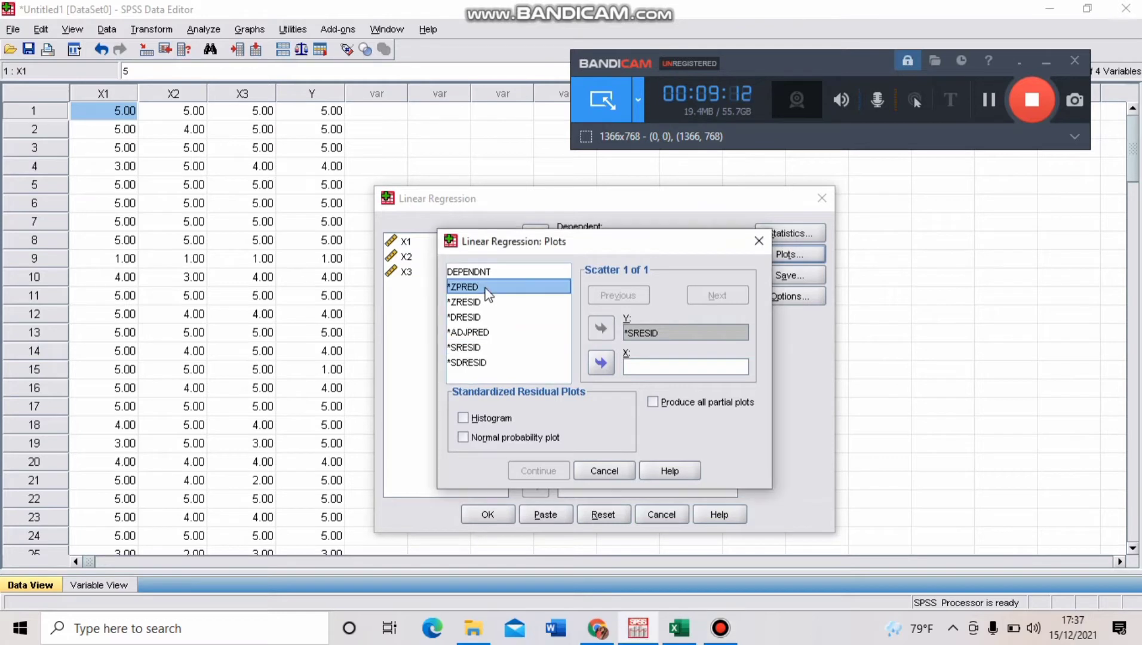
left_click(601, 363)
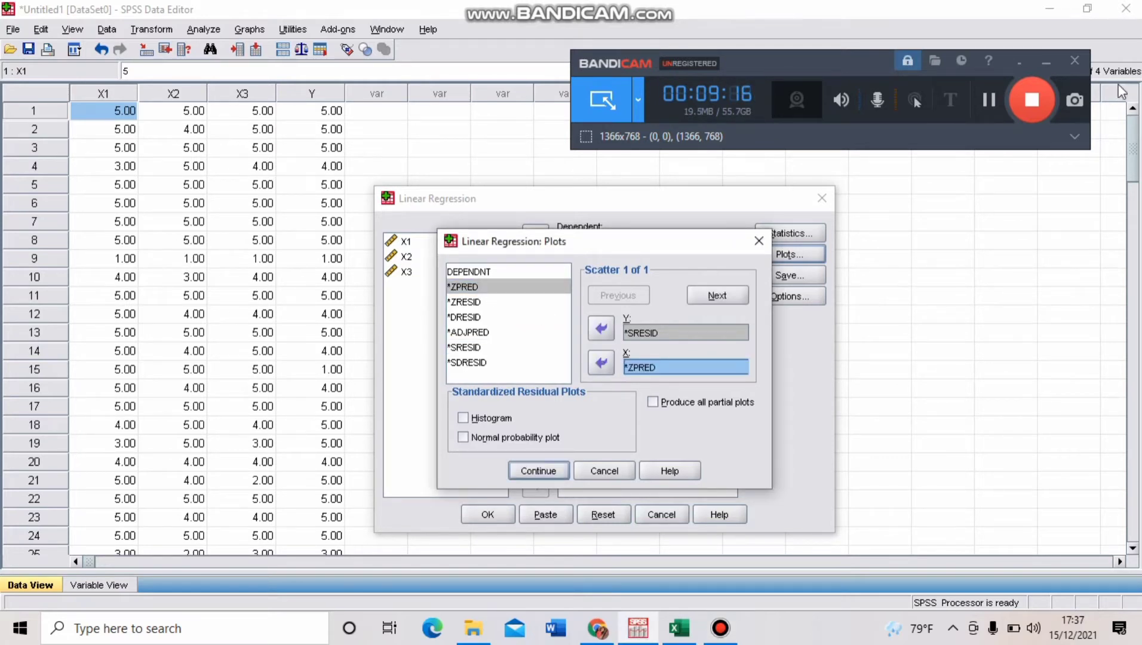
left_click(987, 102)
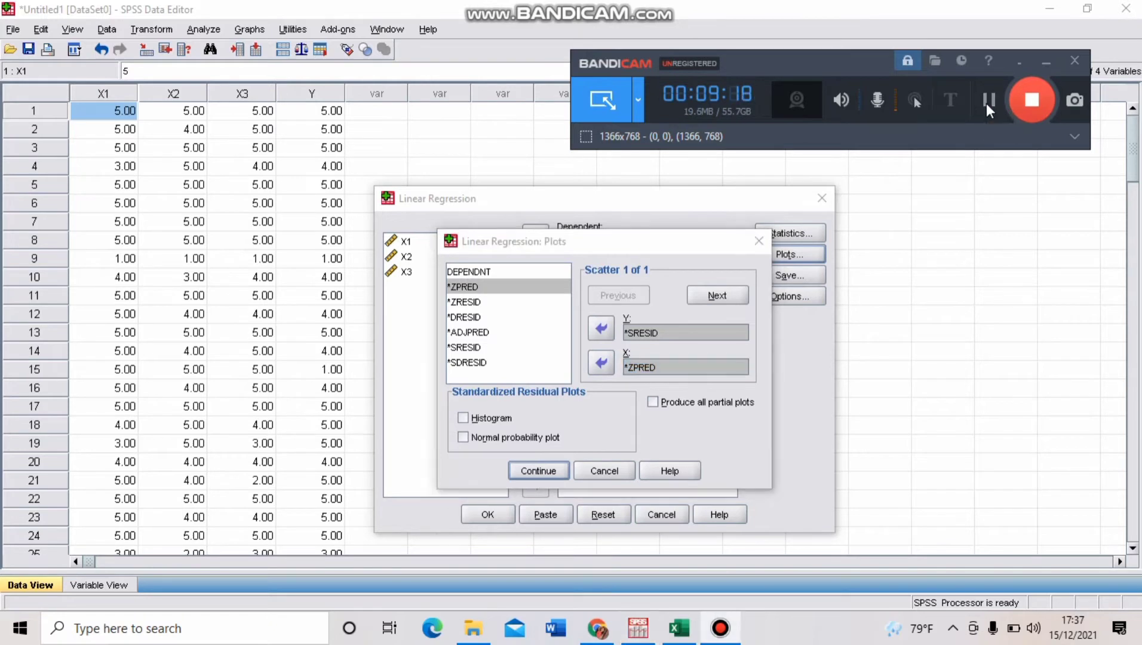
left_click(463, 439)
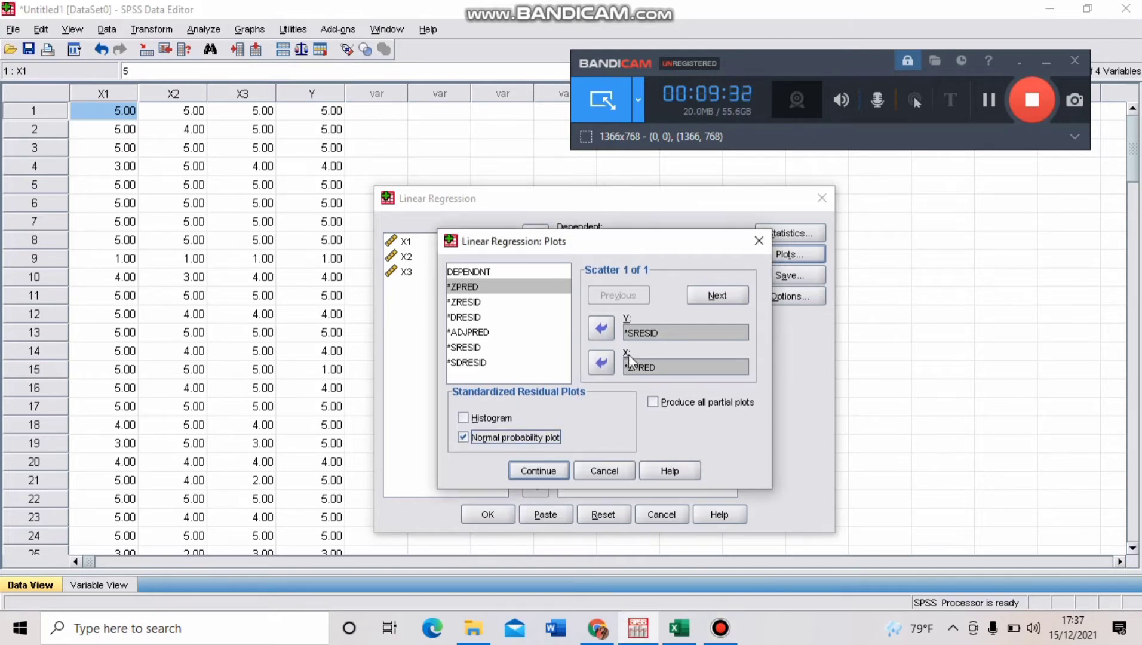
left_click(540, 471)
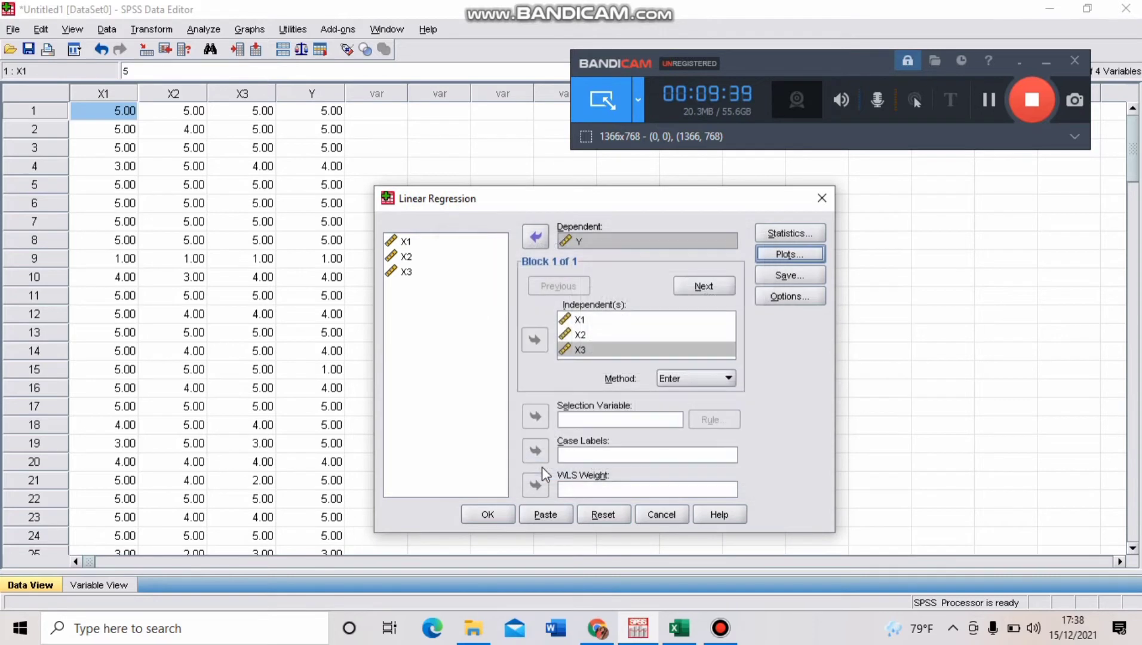
Step: Run the linear regression of Y on X1, X2 and X3 with the Enter method
left_click(987, 97)
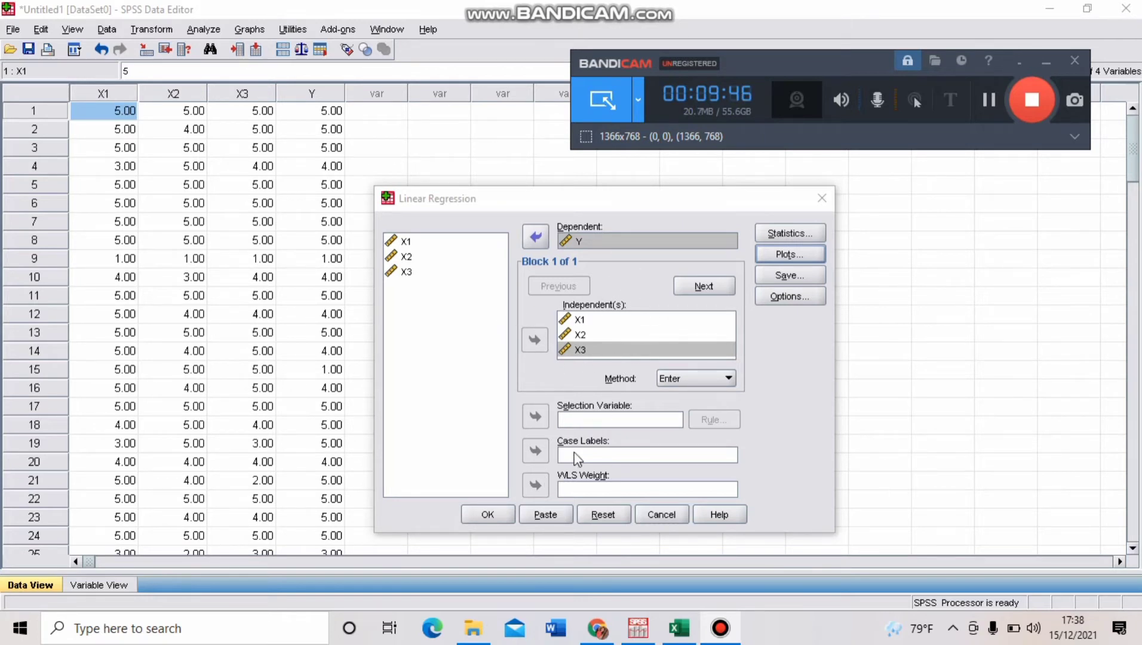
left_click(495, 518)
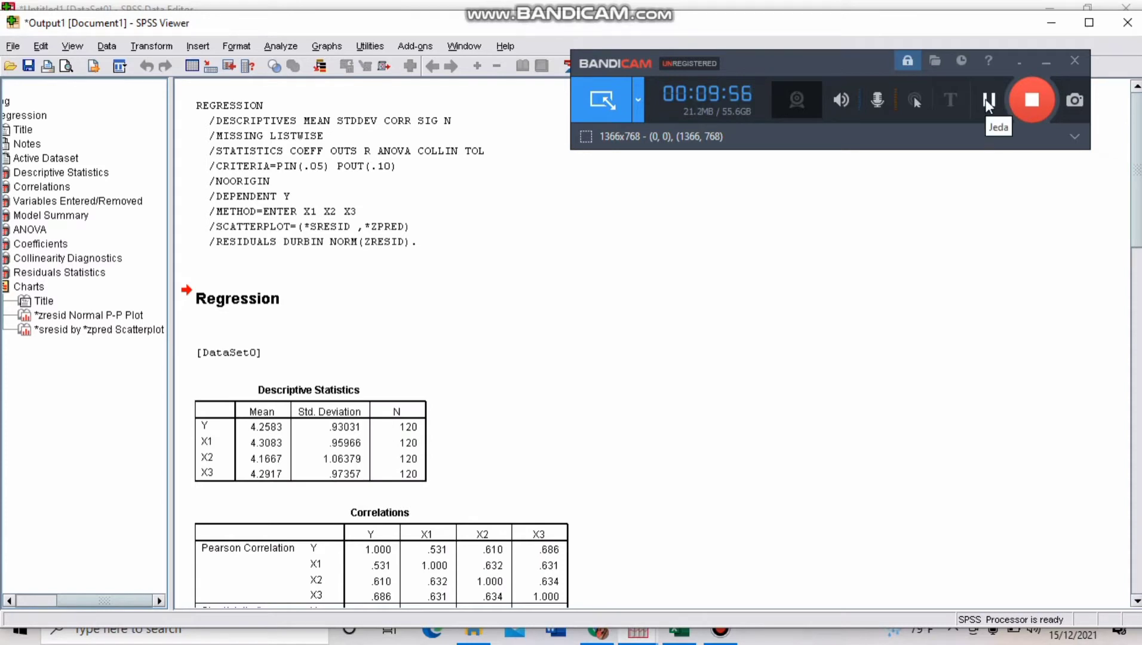
left_click(986, 99)
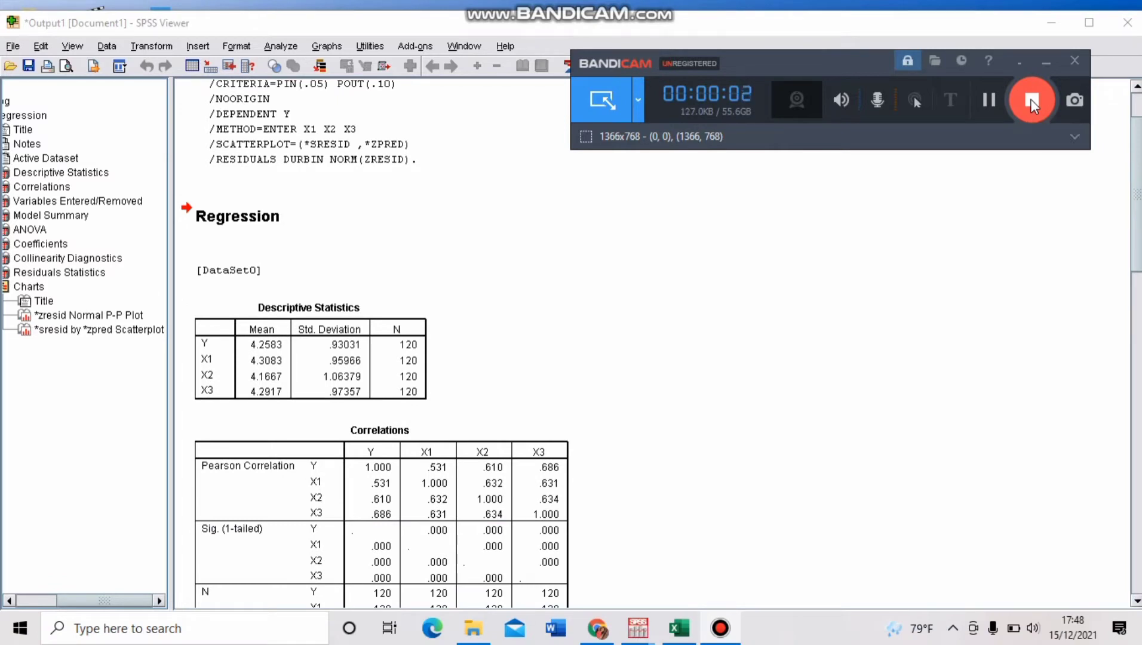
Step: Examine the regression output tables from Descriptive Statistics and Correlations through Model Summary, ANOVA, Coefficients and Collinearity Diagnostics
left_click(273, 336)
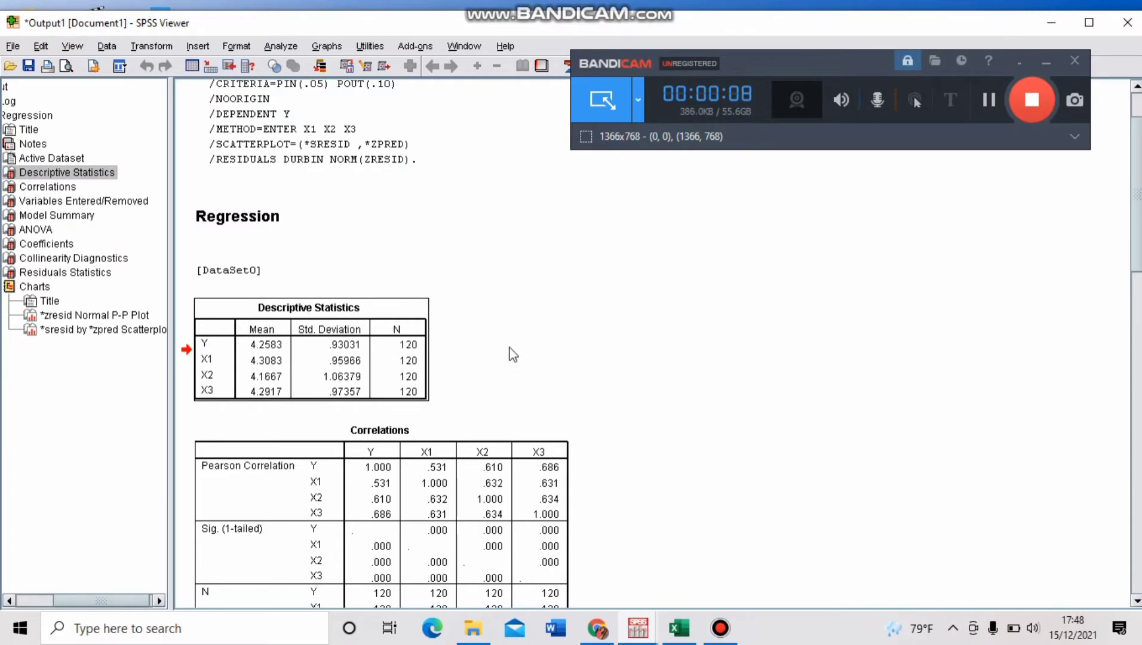
left_click(994, 104)
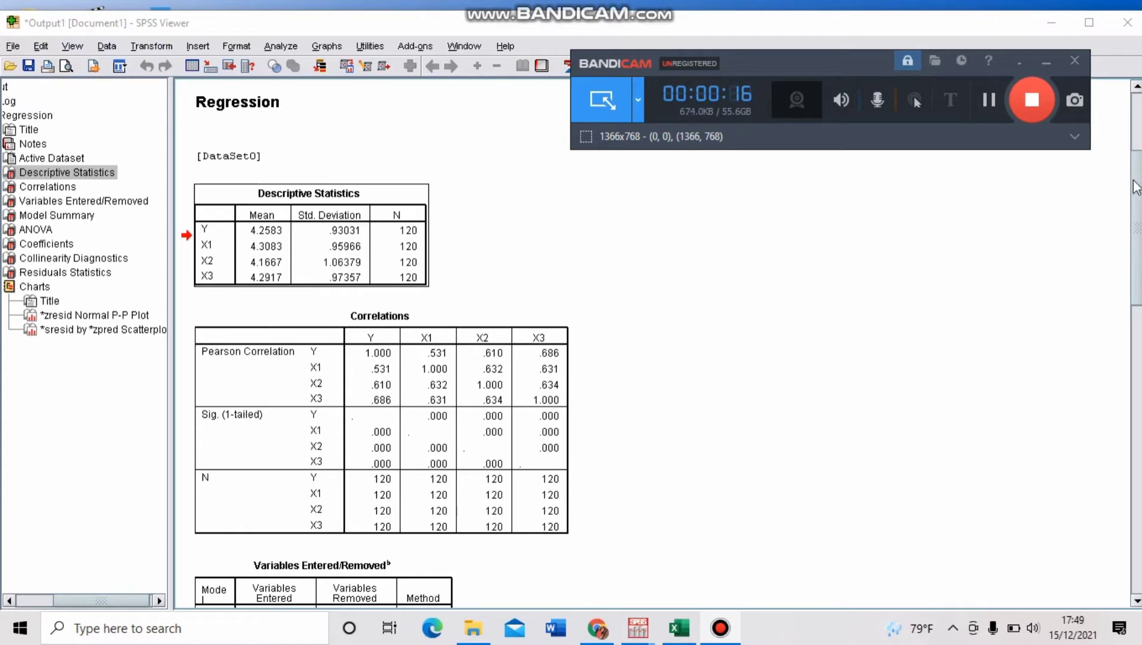
left_click_drag(1135, 194, 1138, 294)
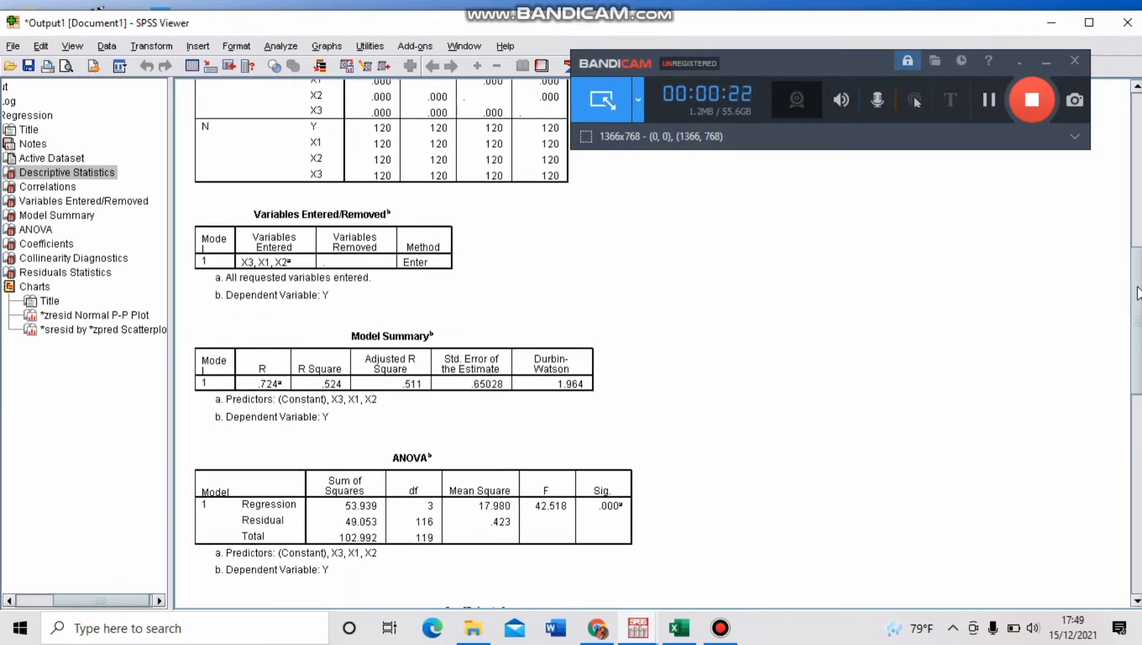
left_click(988, 102)
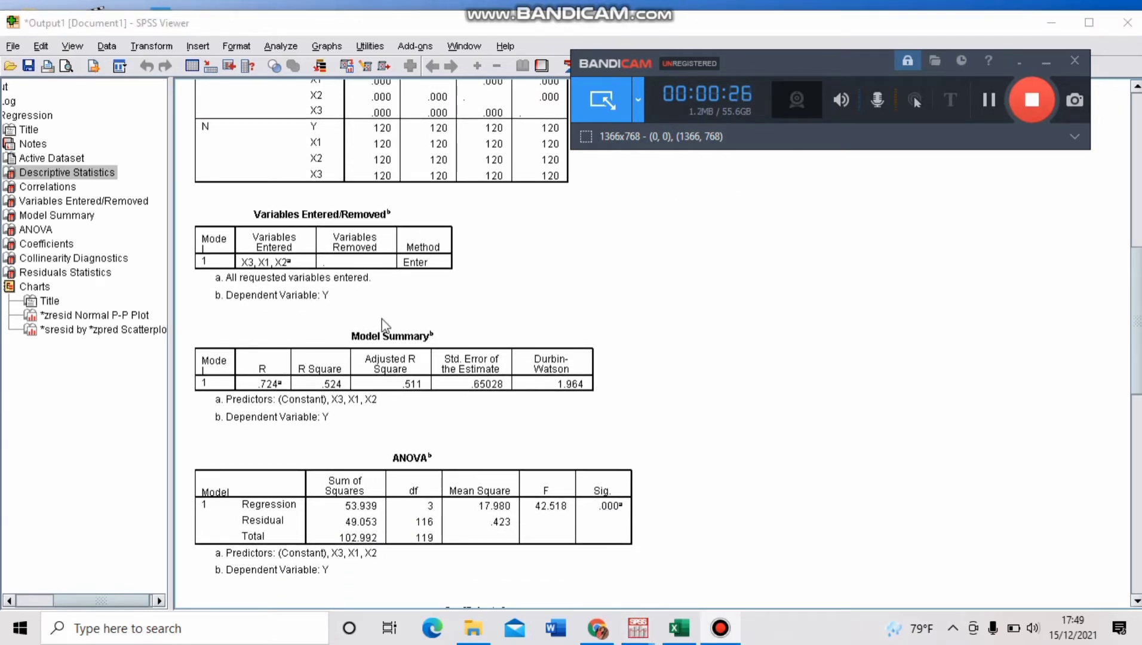
left_click(368, 338)
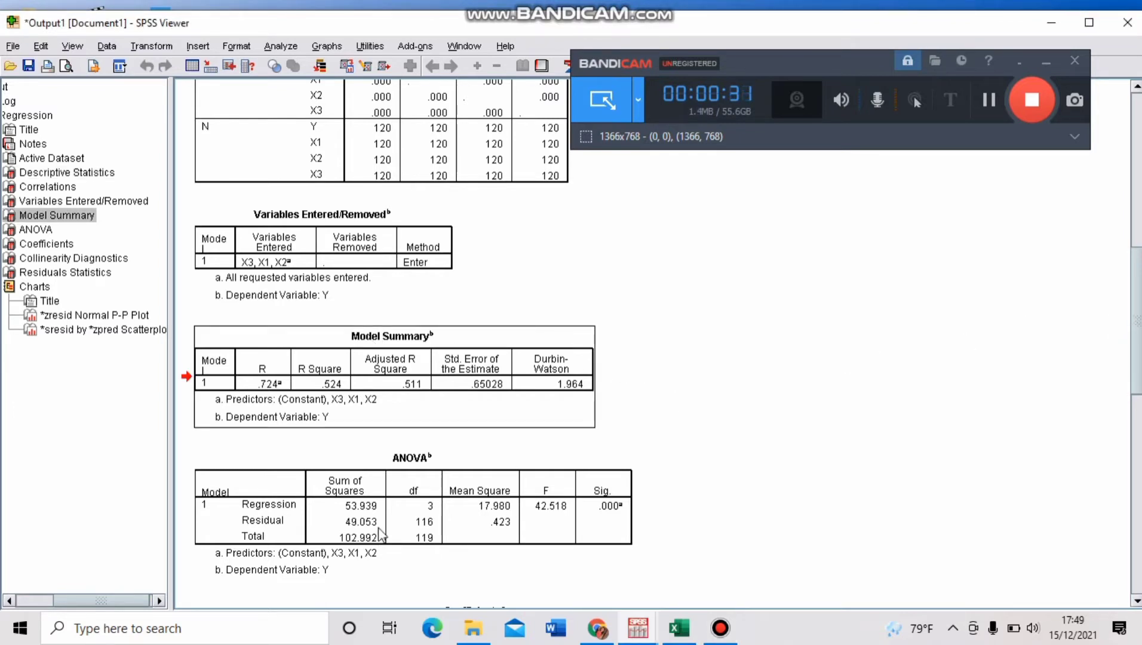
left_click(394, 463)
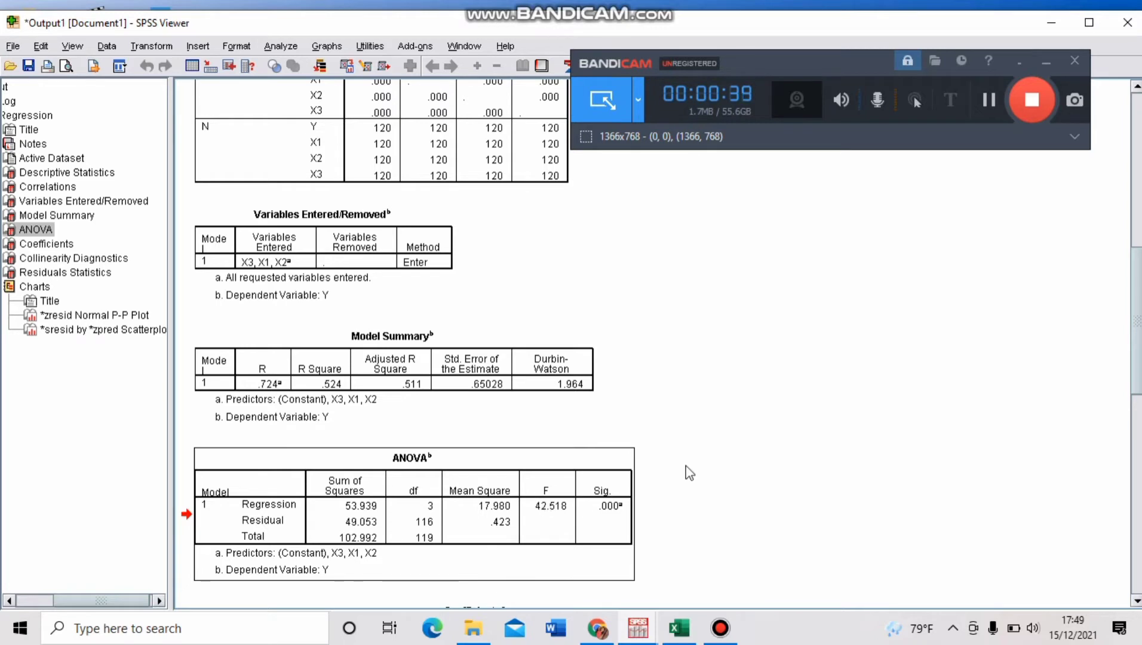
scroll(1137, 336, "down", 5)
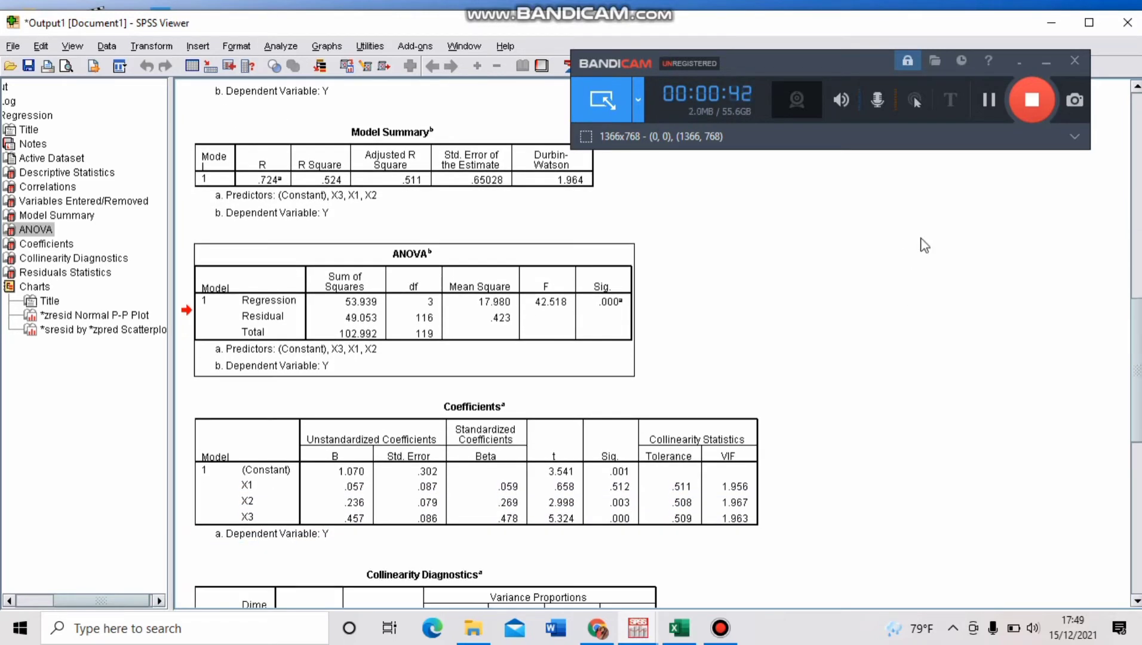
left_click(982, 100)
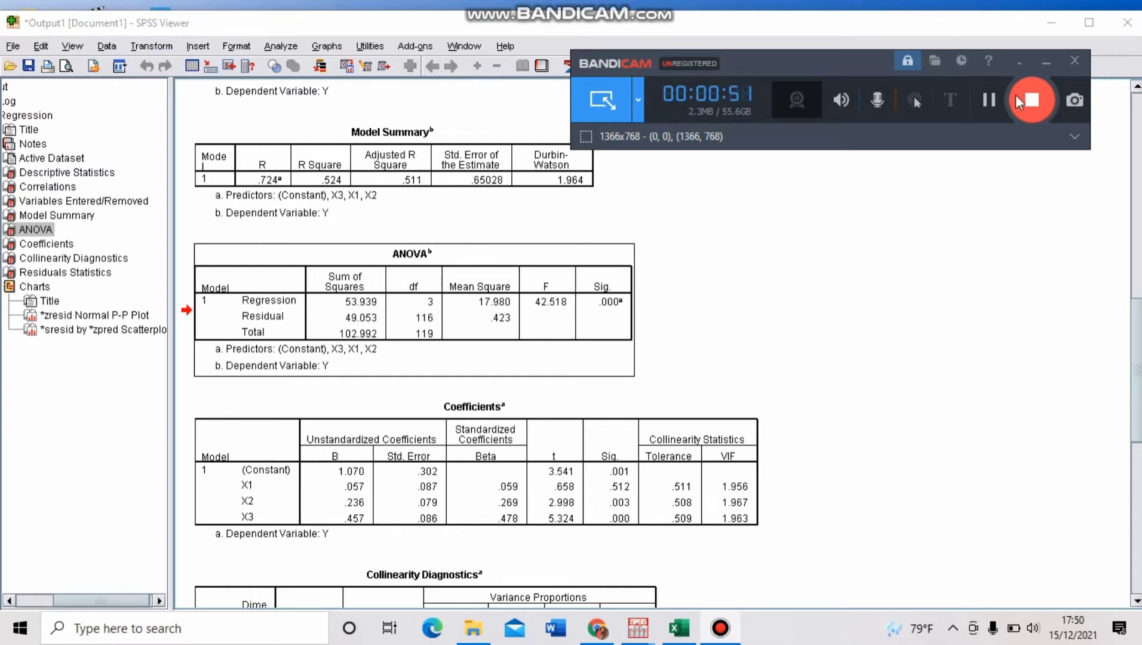
left_click(985, 103)
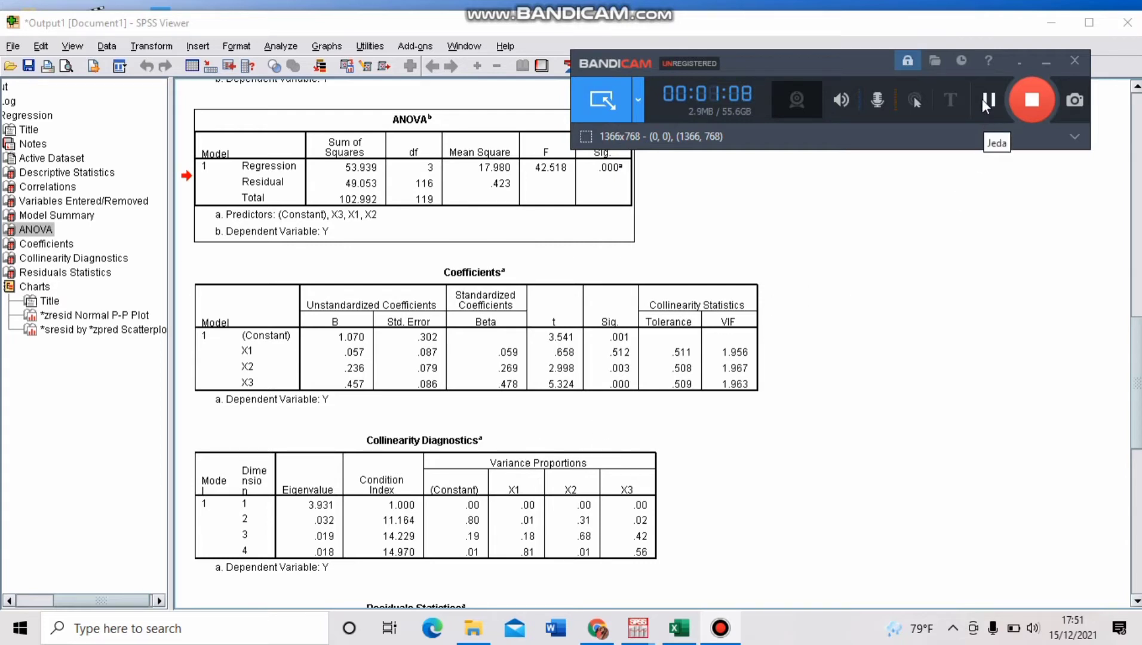
left_click(988, 100)
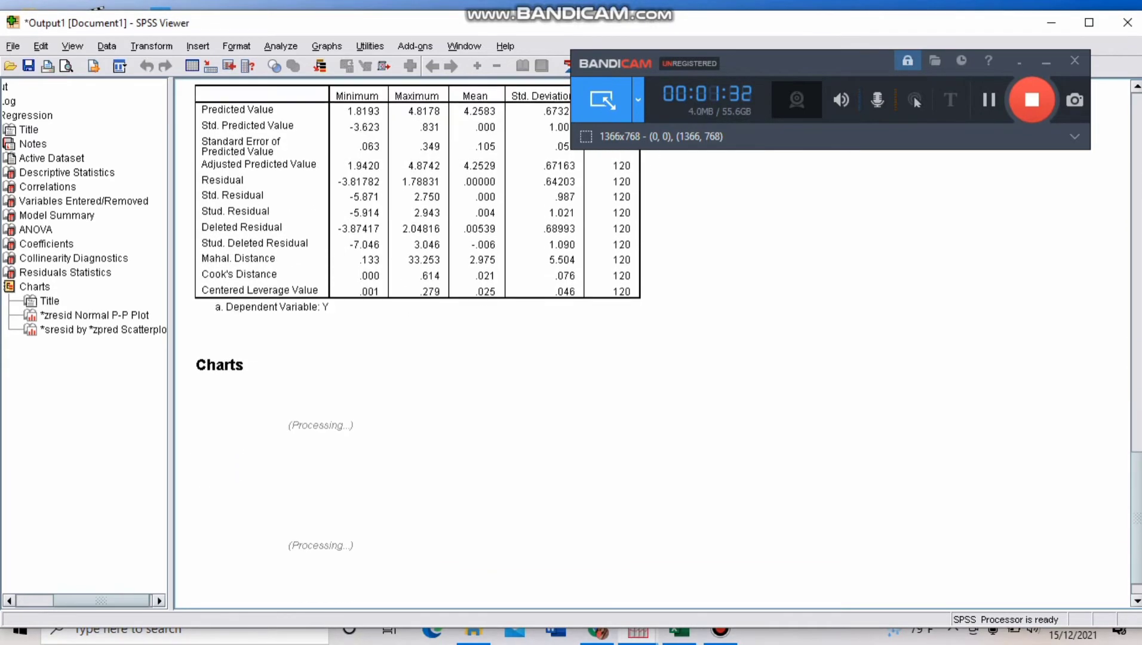
Step: Examine the Residuals Statistics table, the Normal P-P plot of standardized residuals and the residual scatterplot in the output
left_click_drag(1136, 459, 1126, 376)
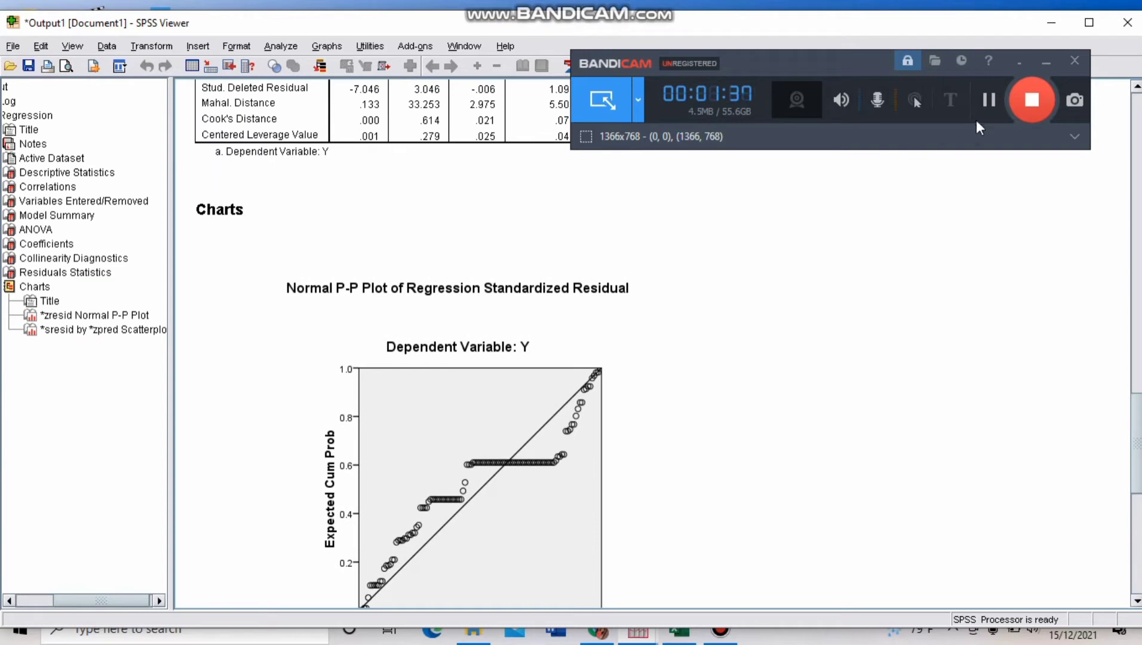
left_click(984, 104)
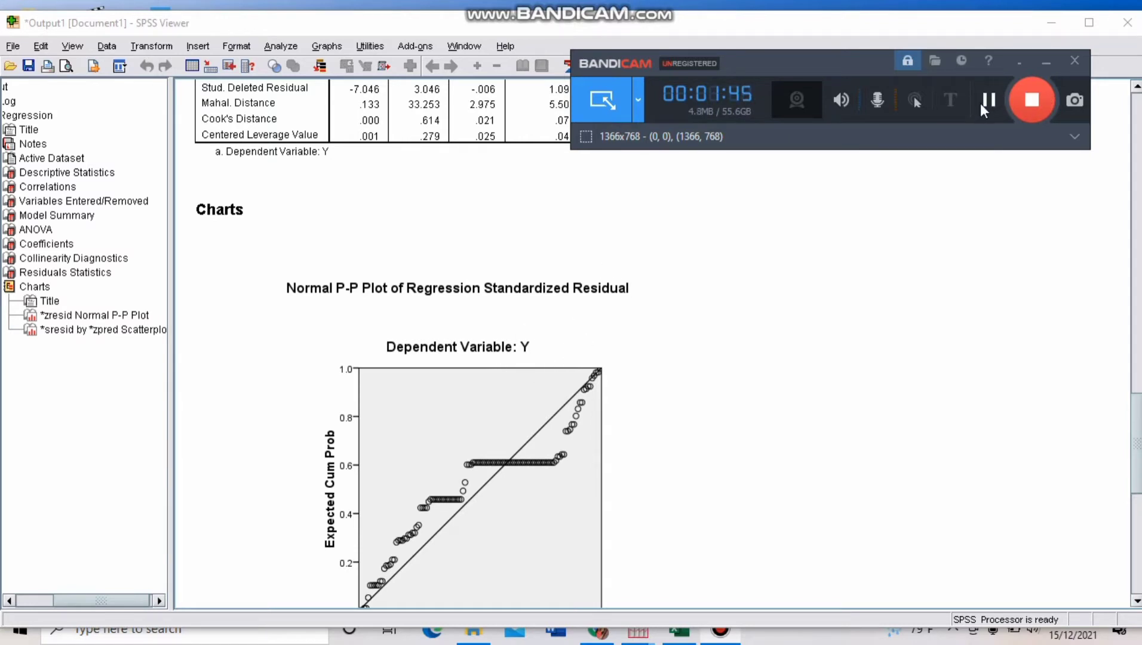
left_click(981, 103)
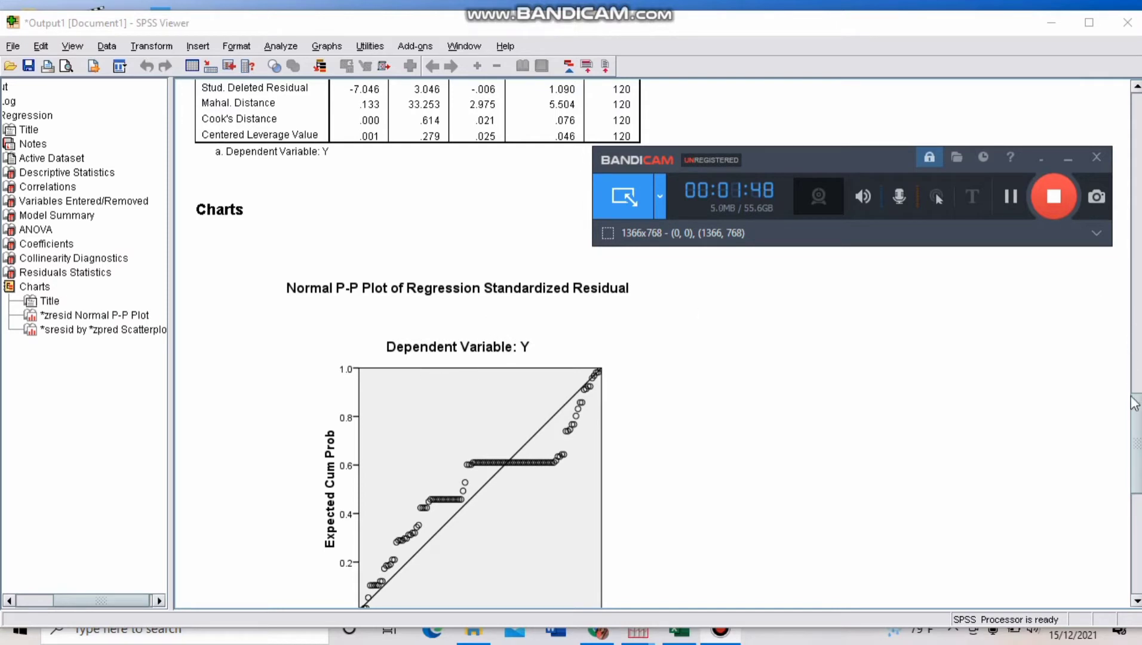
left_click_drag(1134, 411, 1138, 530)
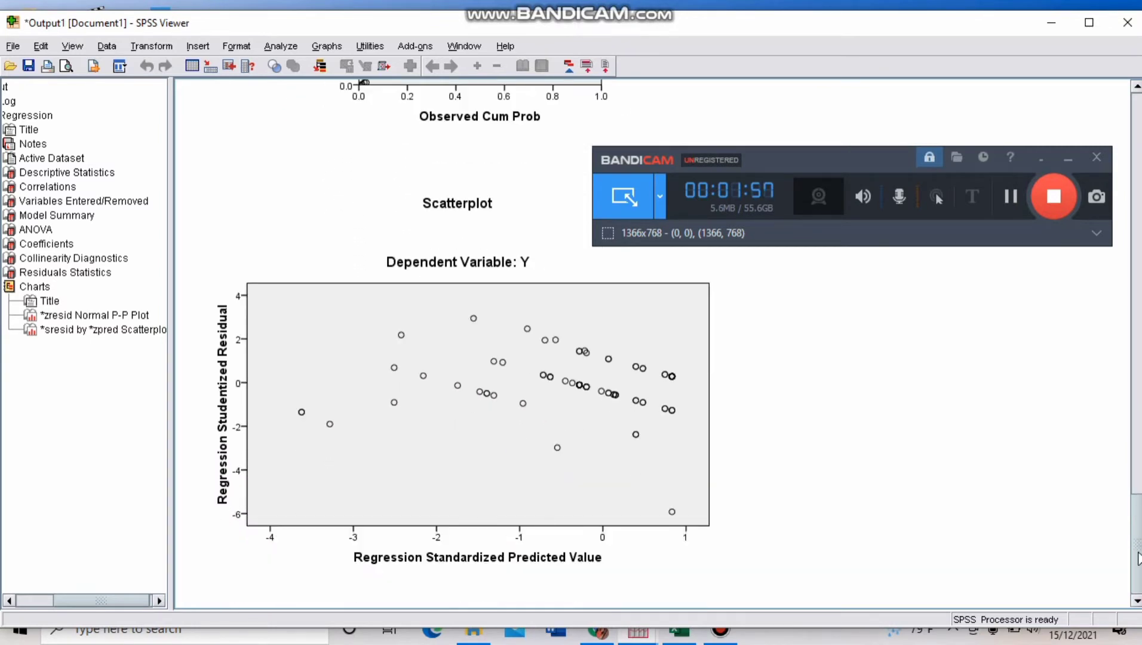
scroll(1136, 512, "up", 10)
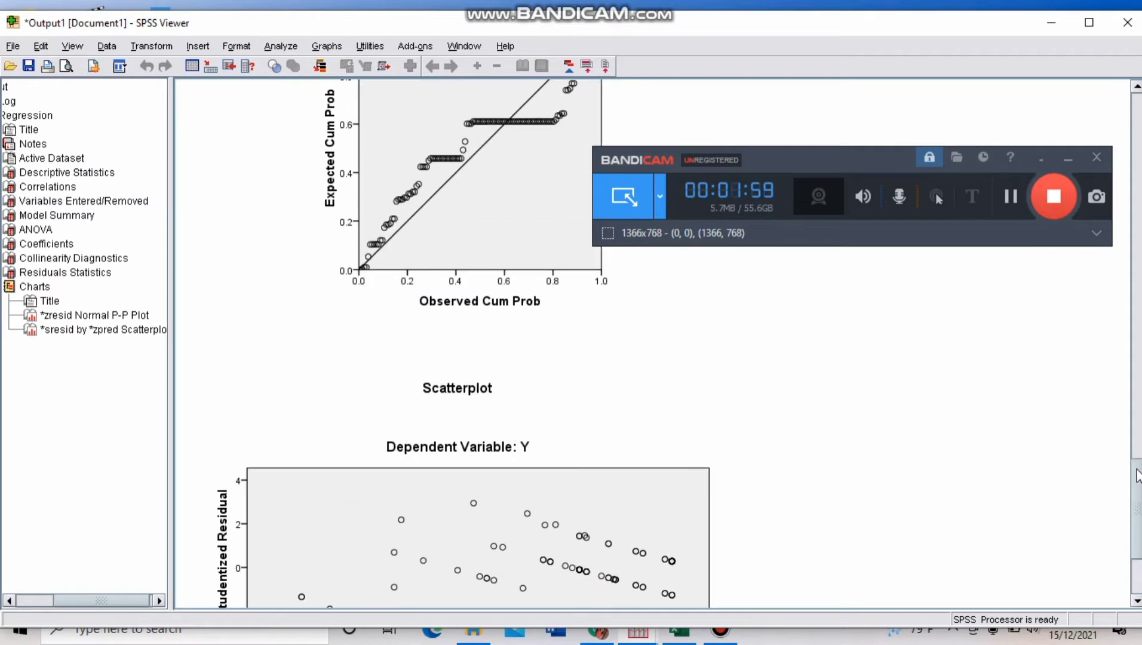
scroll(1130, 514, "down", 10)
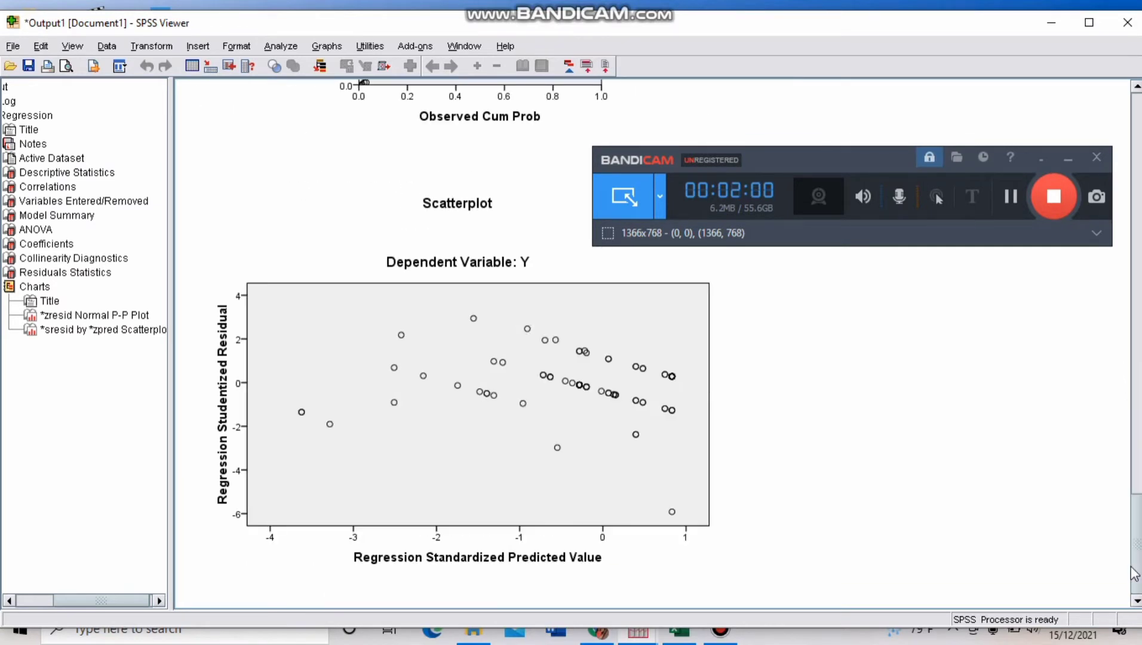
scroll(1110, 367, "up", 12)
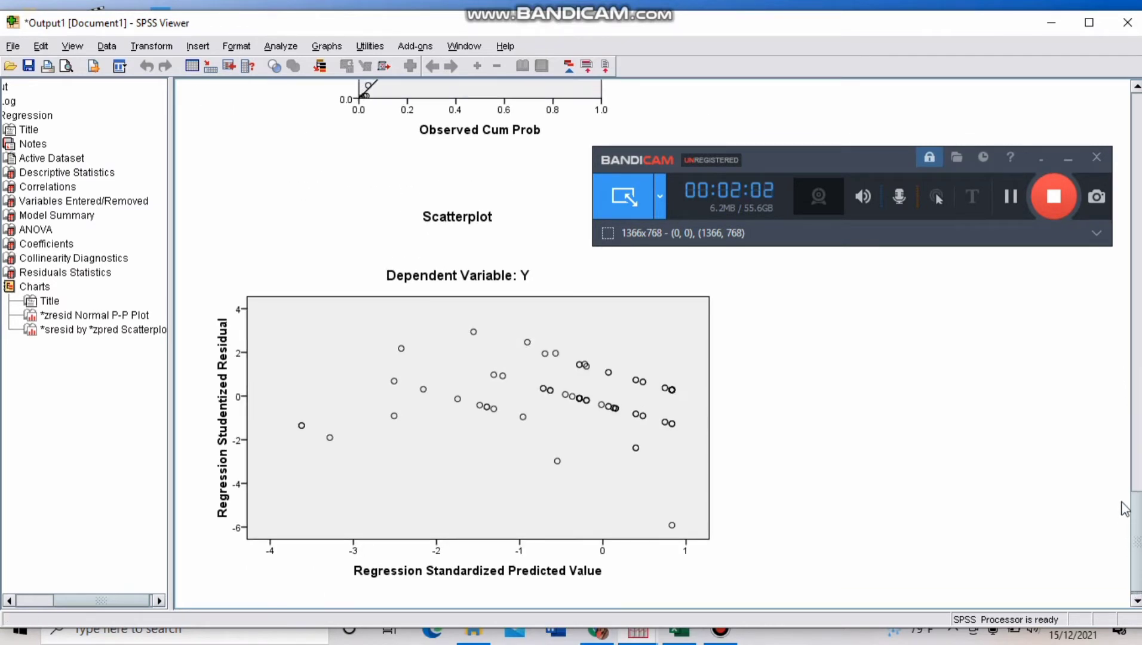
scroll(1109, 369, "up", 6)
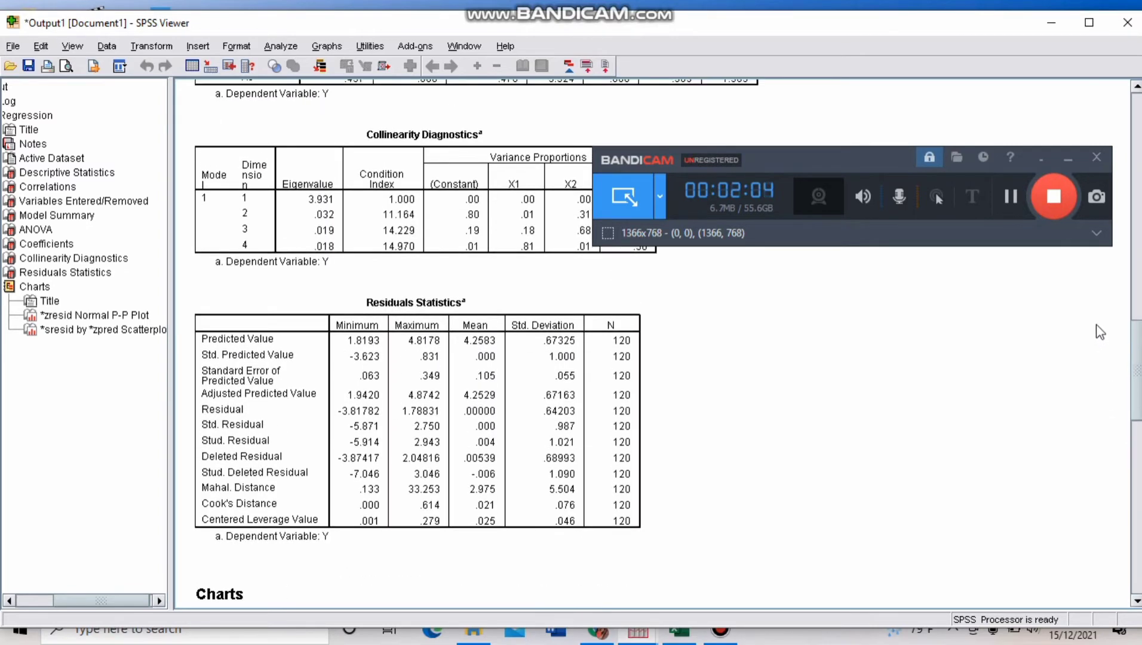
scroll(1096, 313, "down", 8)
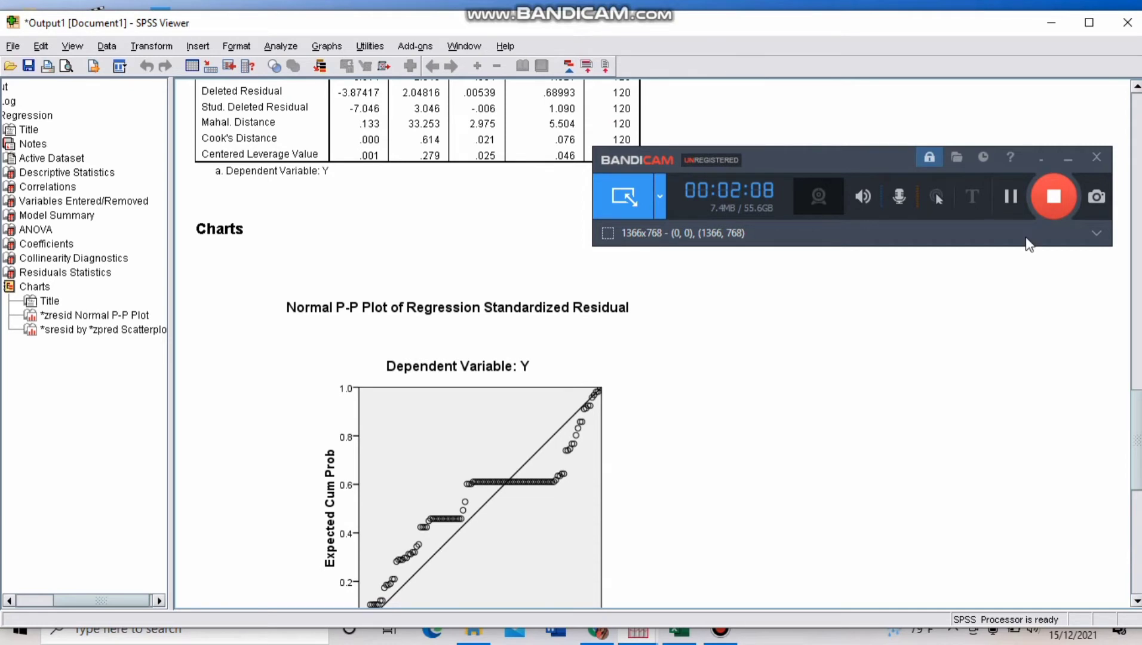
left_click(1010, 201)
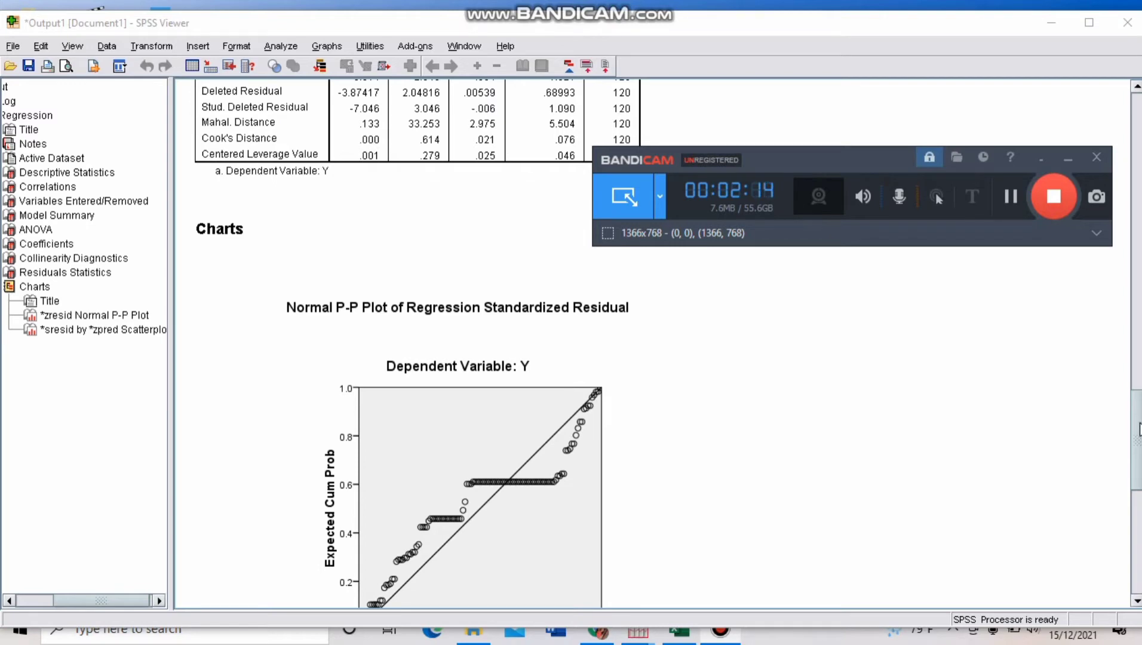
left_click_drag(1137, 428, 1061, 548)
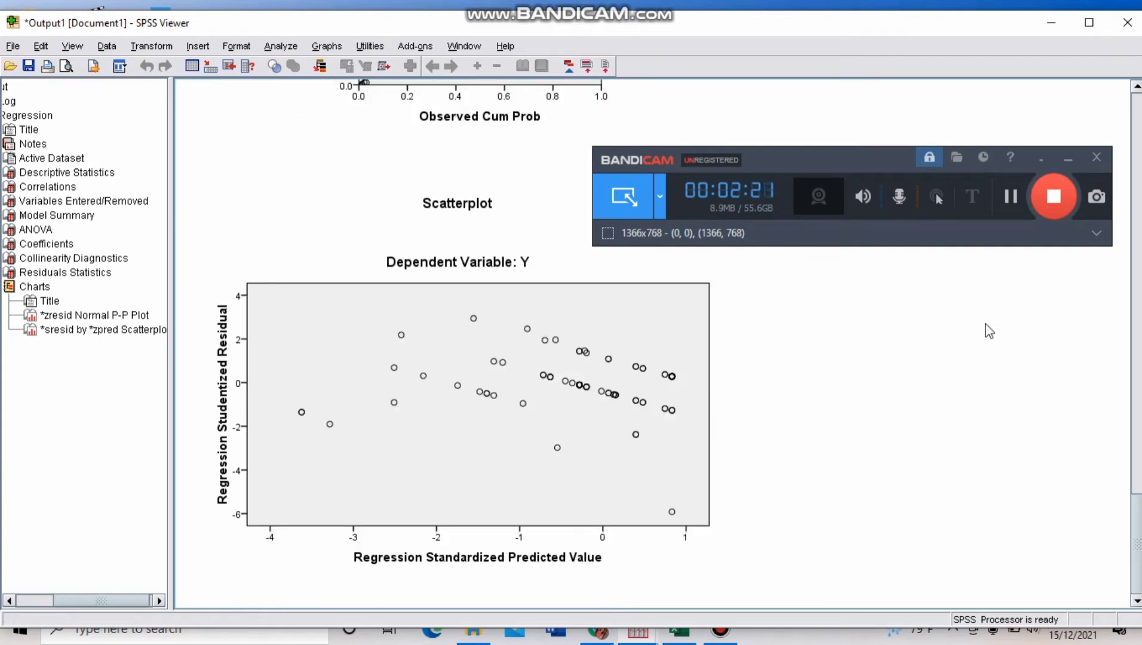
left_click(1007, 202)
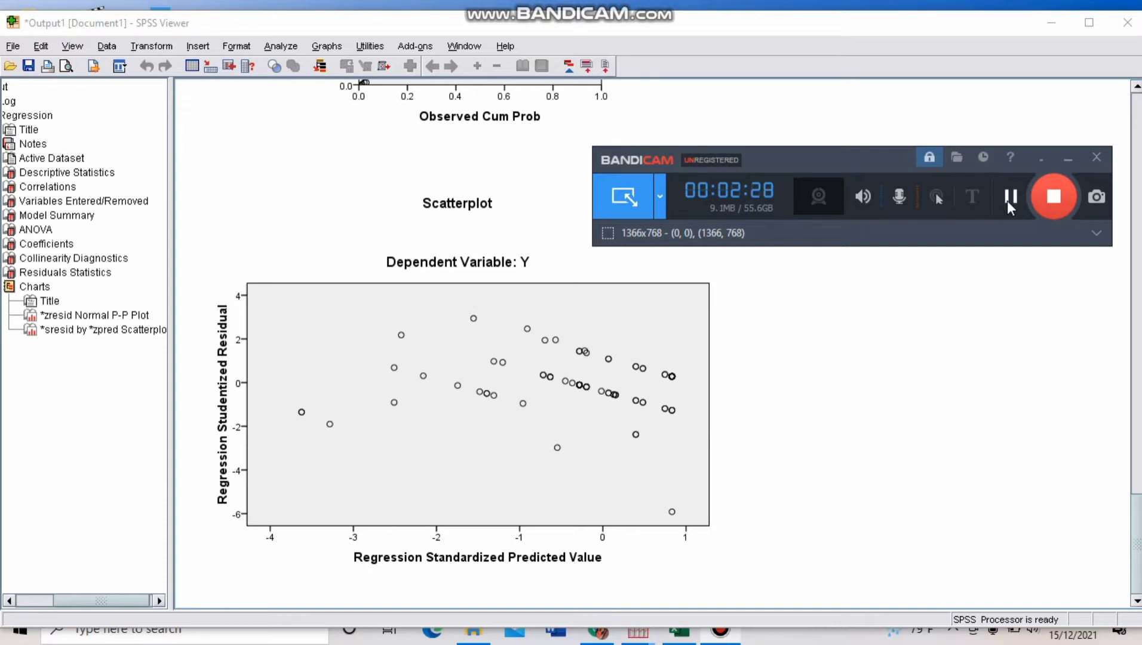
left_click(1007, 202)
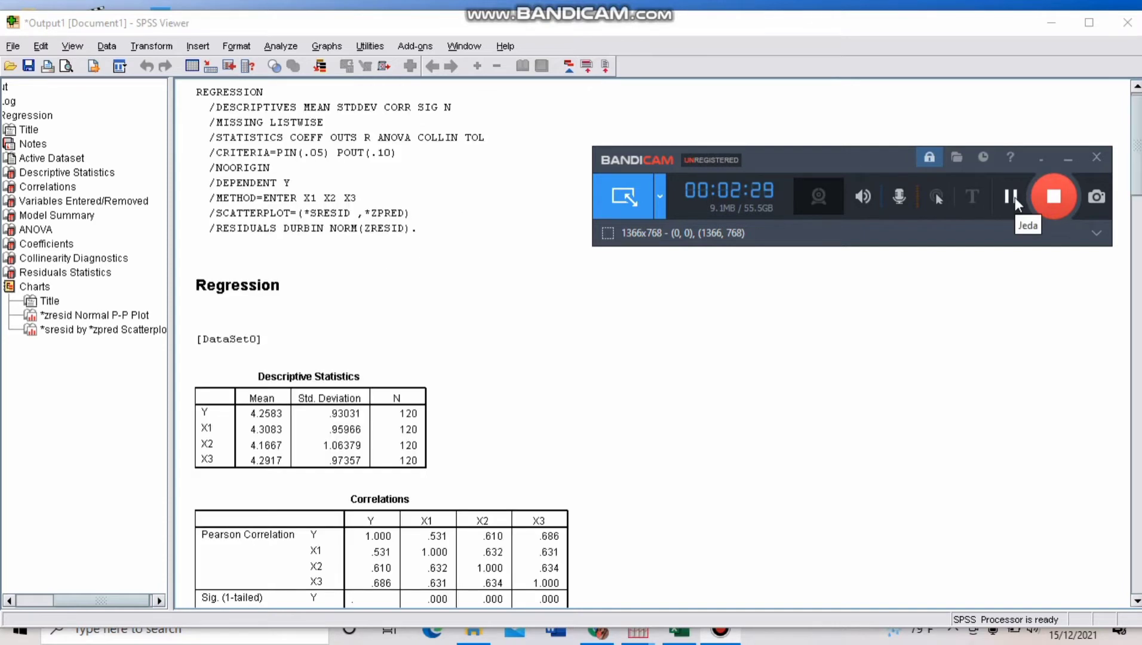
Step: Return to the start of the regression output and review the means and standard deviations in the Descriptive Statistics table
left_click(280, 409)
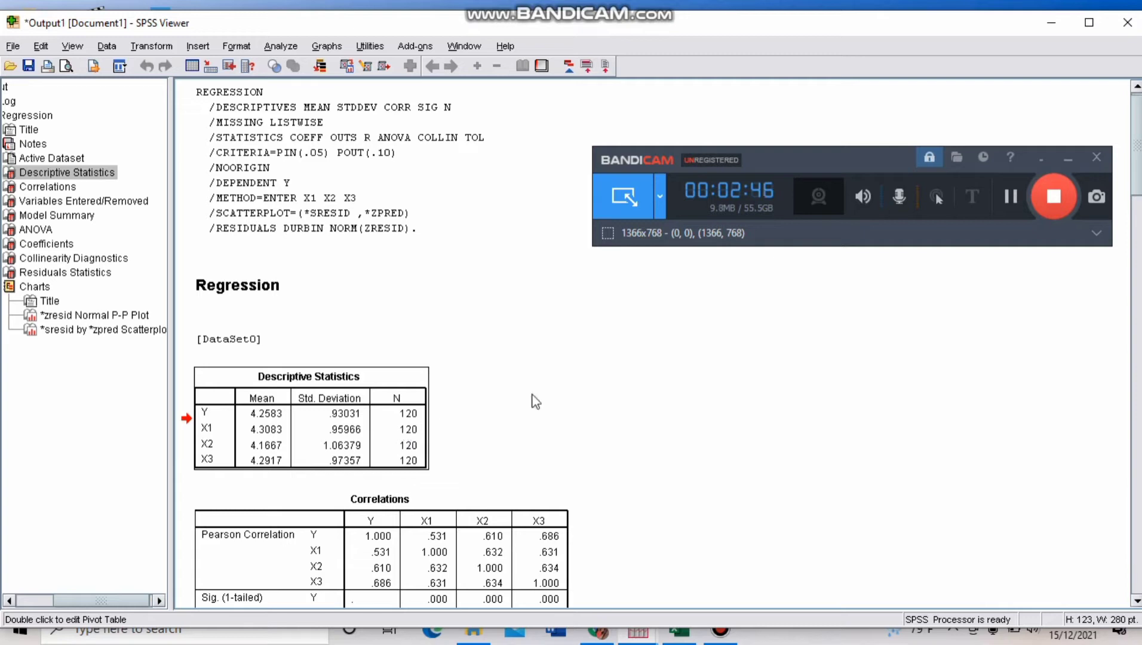
left_click(1011, 196)
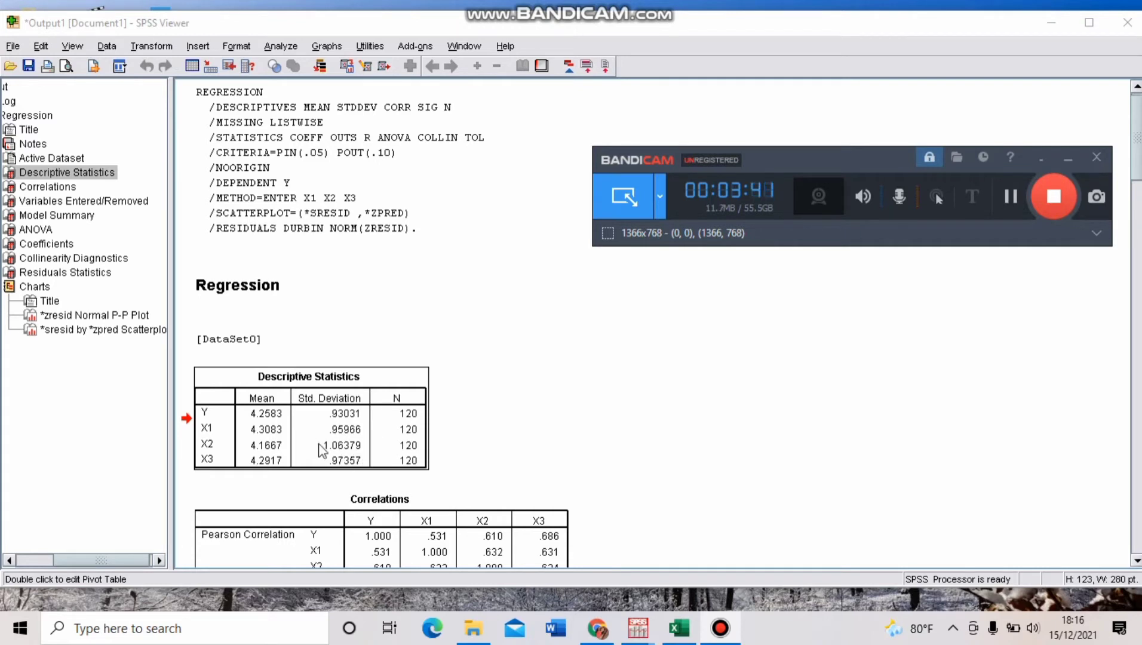
left_click(355, 410)
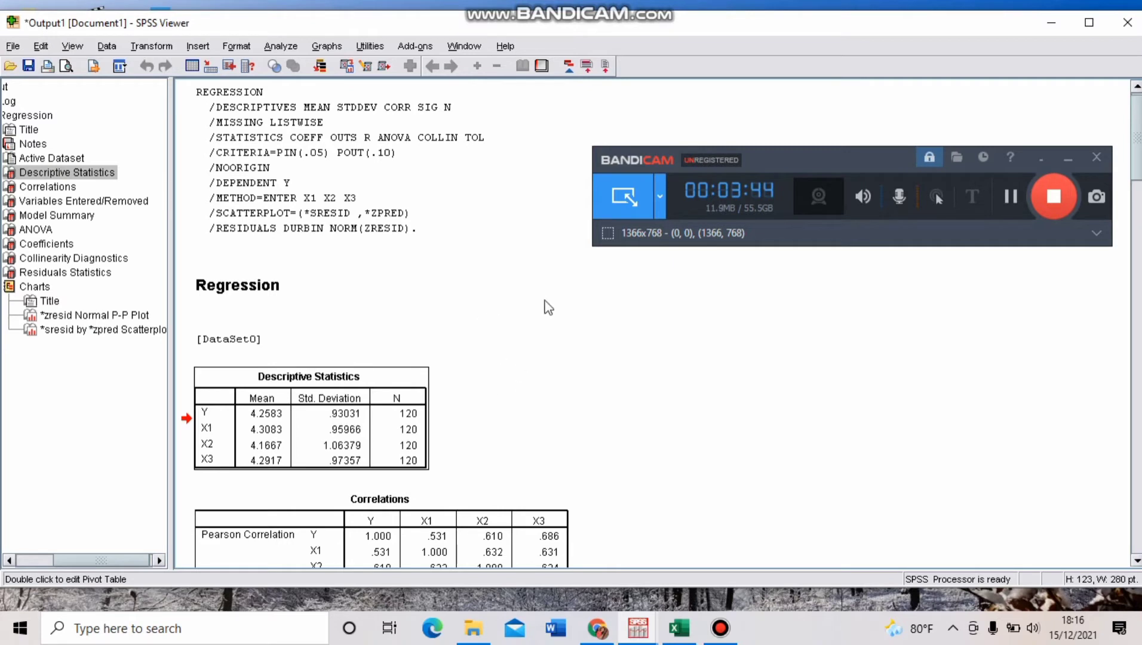
Step: Review the Residuals Statistics table and the Normal P-P plot of standardized residuals in the regression output
left_click(1011, 197)
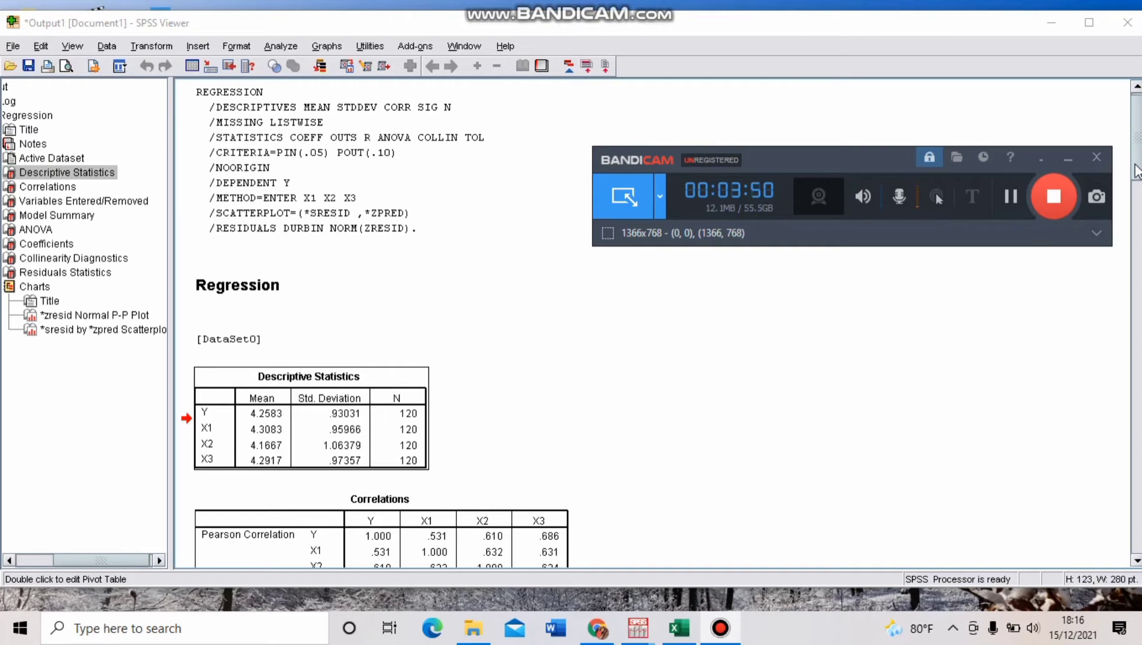
left_click_drag(1136, 171, 1030, 382)
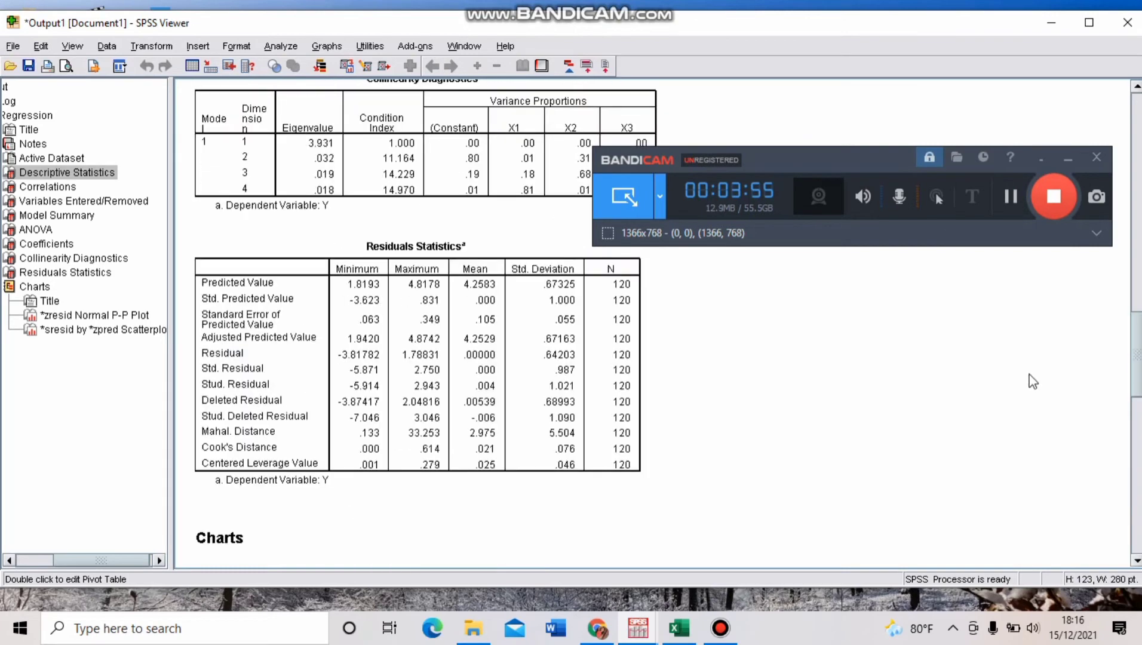
left_click(1009, 197)
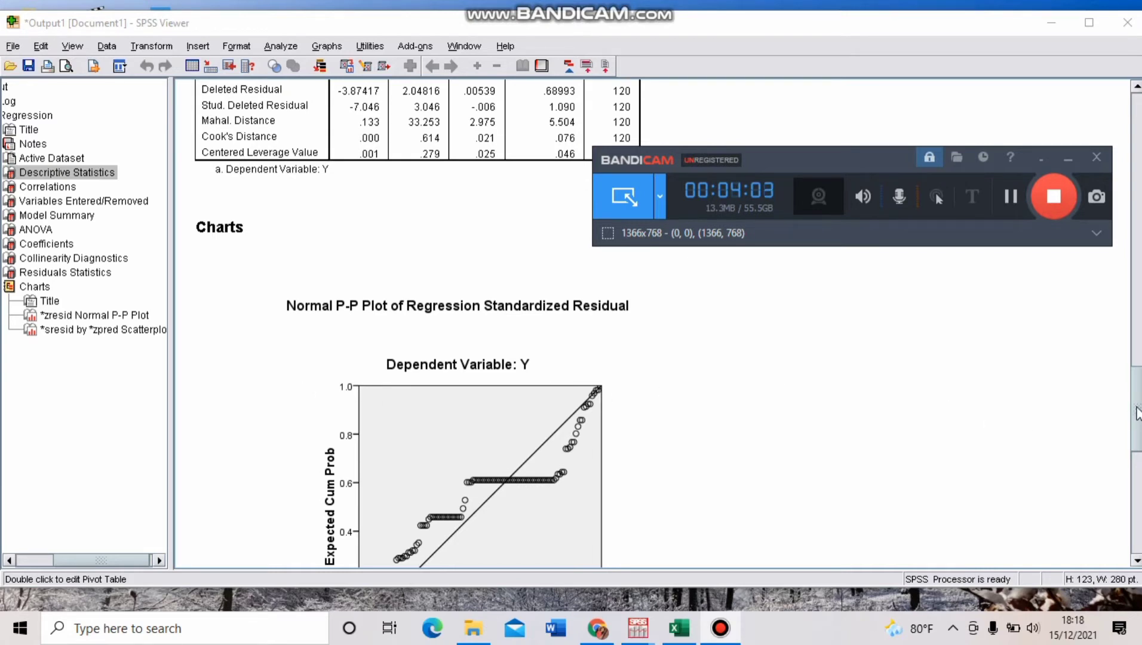
mouse_move(1137, 413)
left_mouse_down()
mouse_move(1141, 447)
mouse_move(1141, 433)
left_mouse_up()
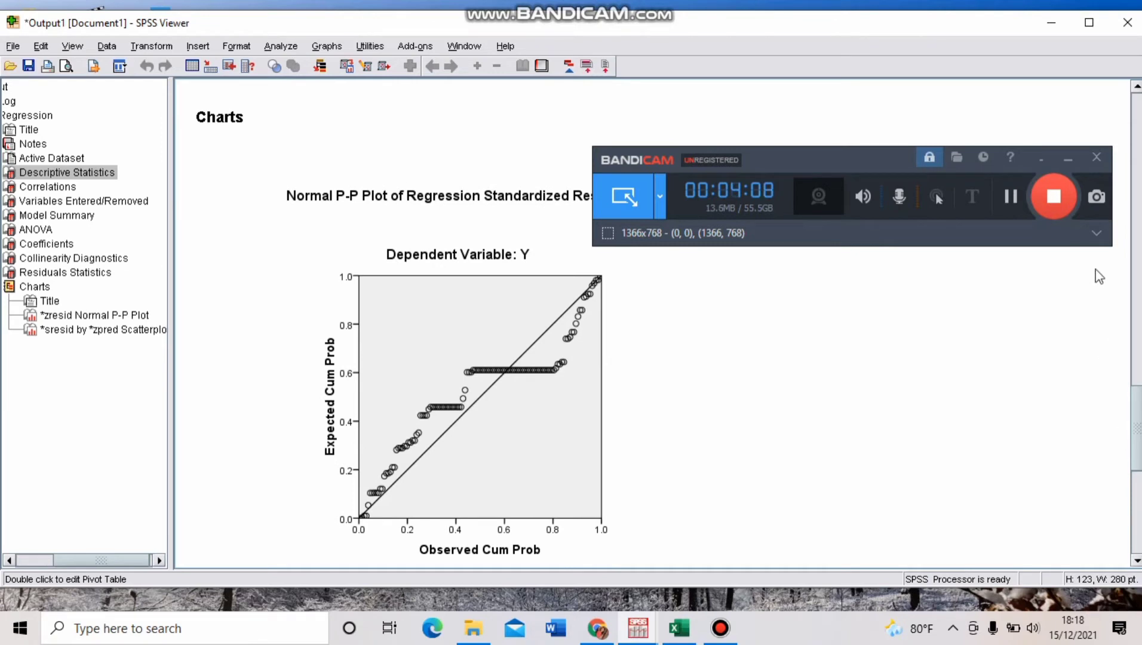
left_click(1011, 195)
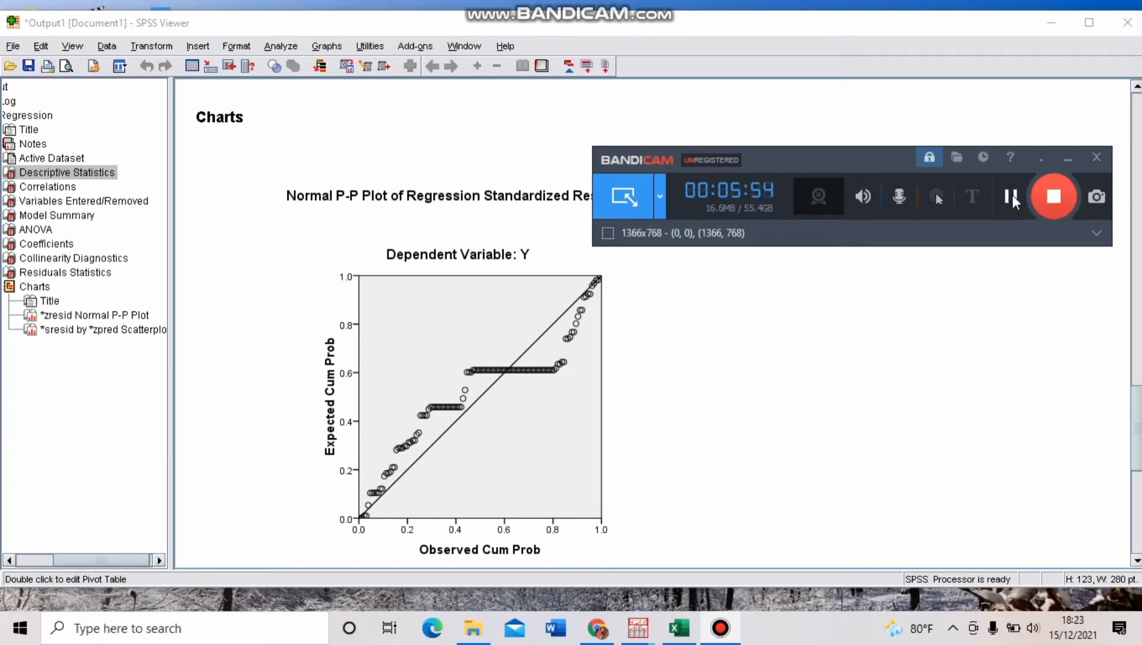
Step: Go back to the Correlations table, then review the Model Summary and ANOVA tables and select the Coefficients table to read its values
left_click(1127, 396)
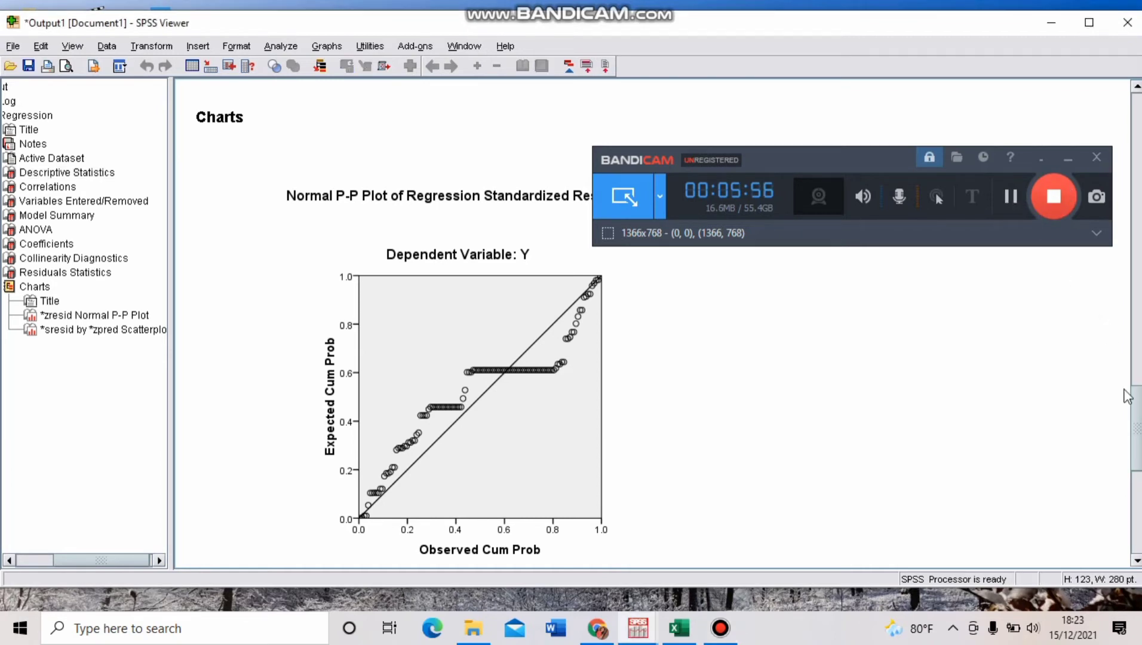
scroll(1137, 333, "up", 3)
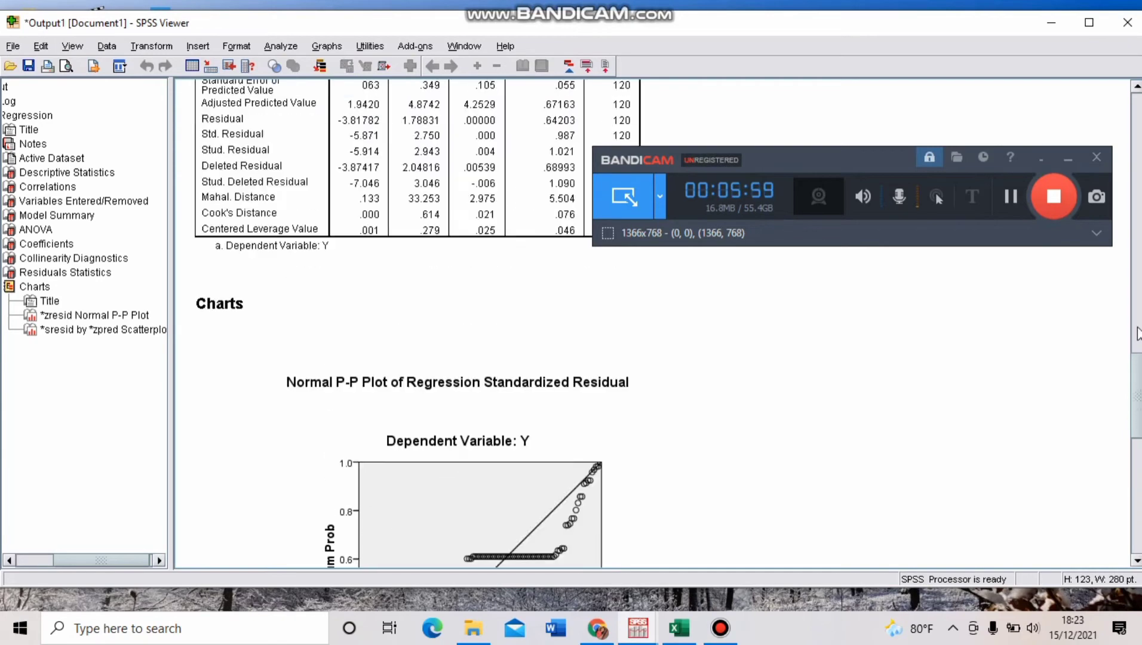
scroll(1137, 333, "up", 15)
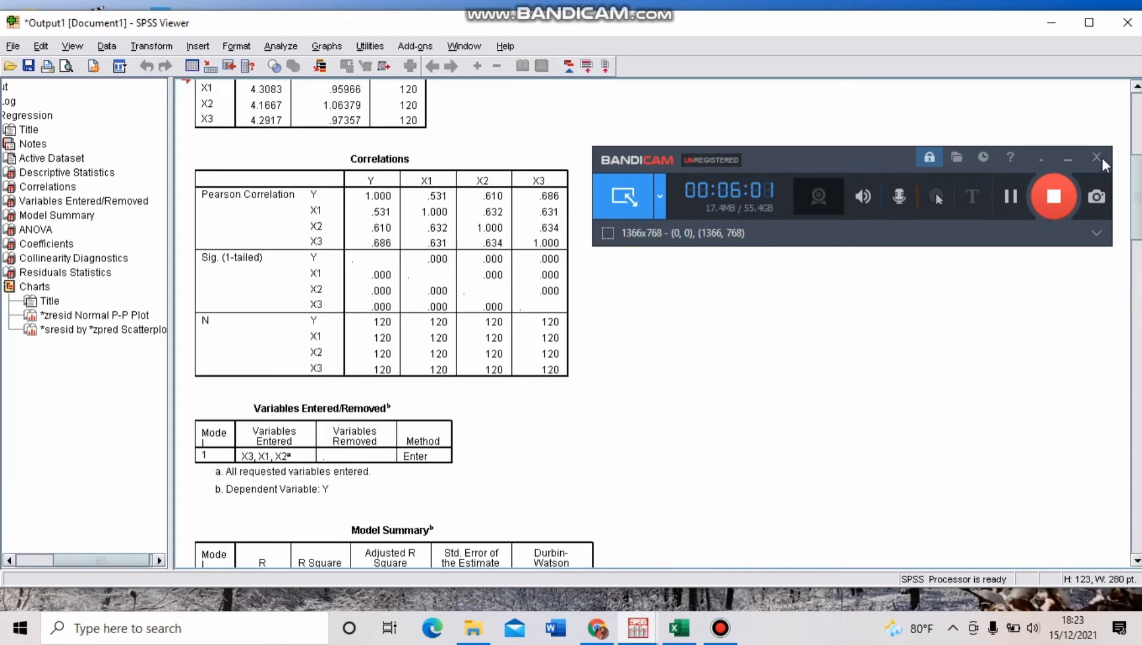
left_click_drag(1102, 158, 1104, 241)
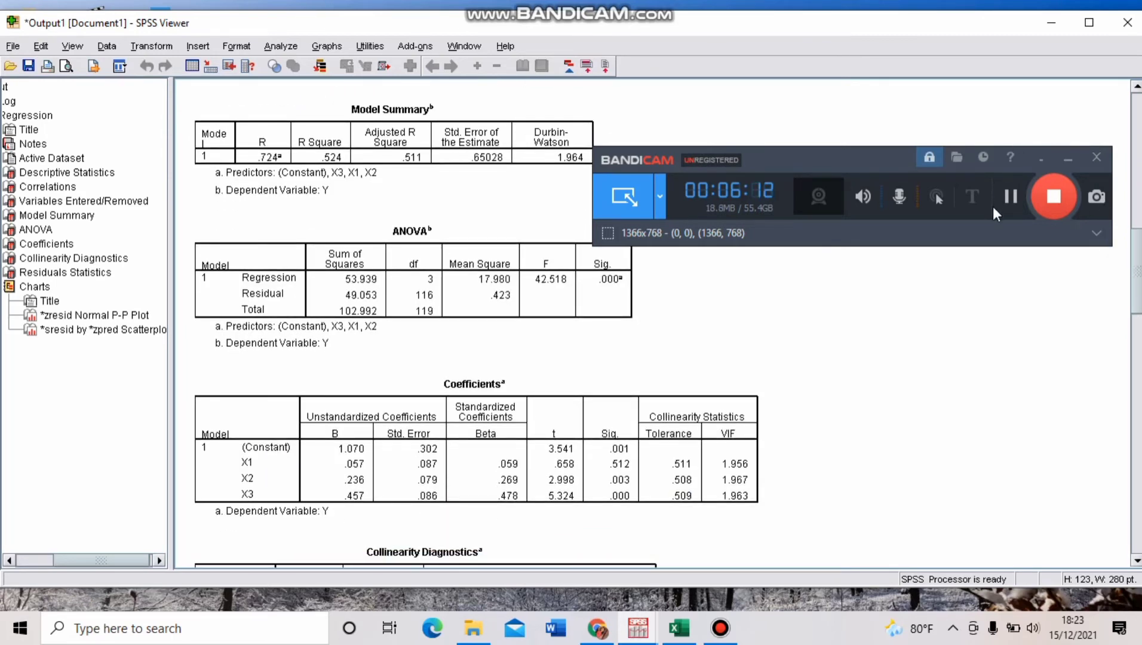
left_click(1011, 196)
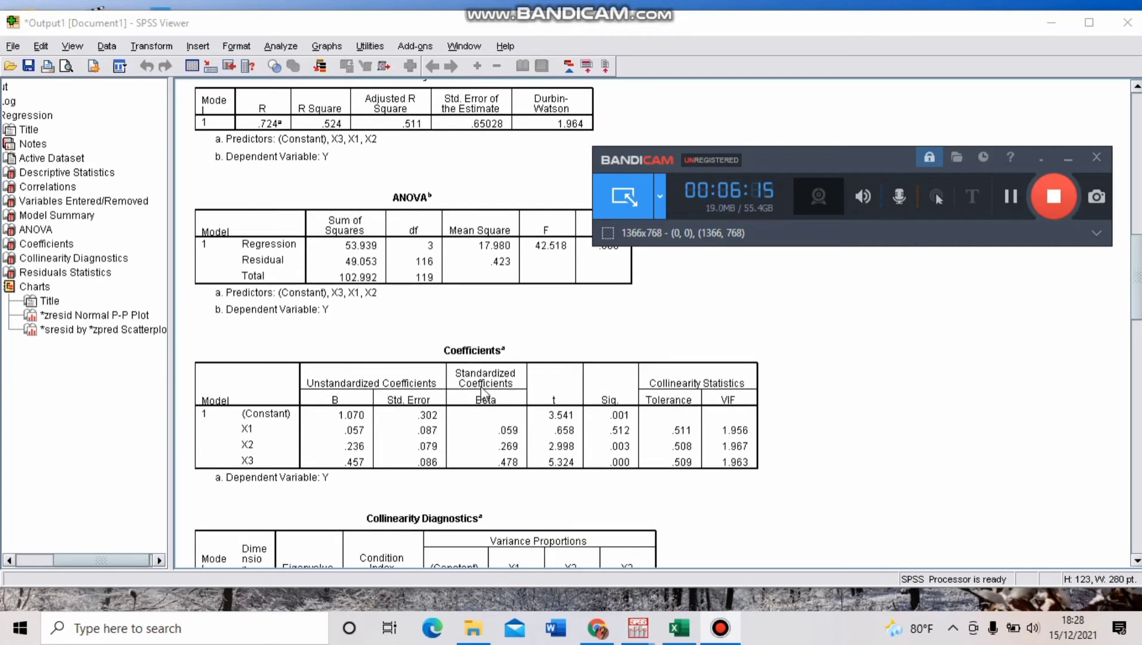
left_click(542, 366)
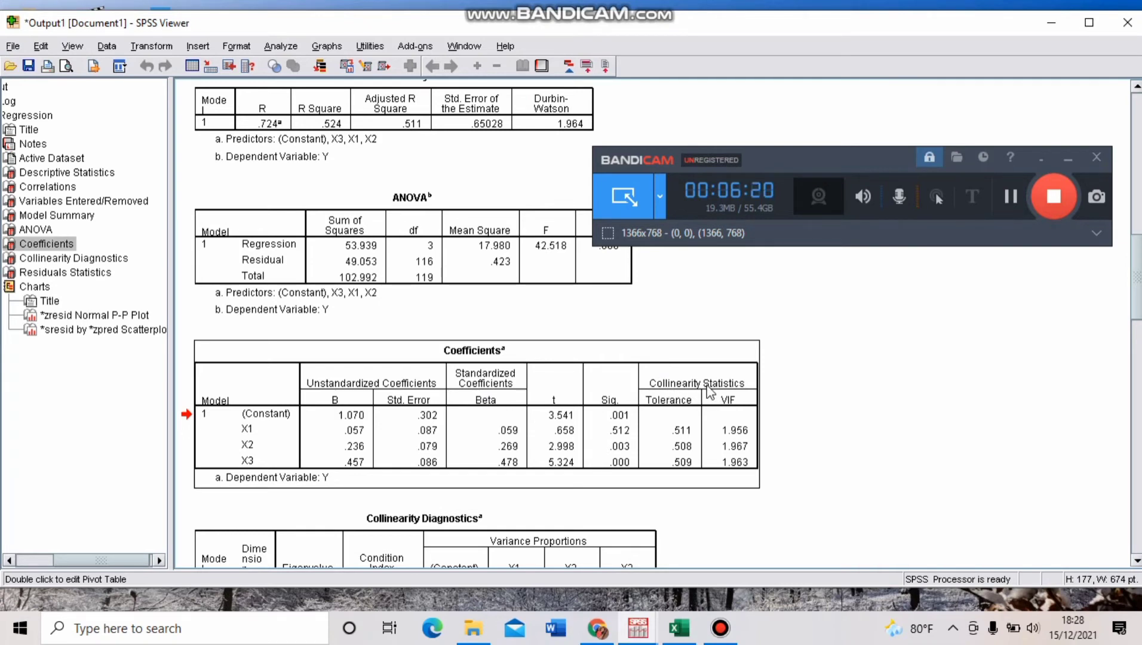
left_click(1008, 198)
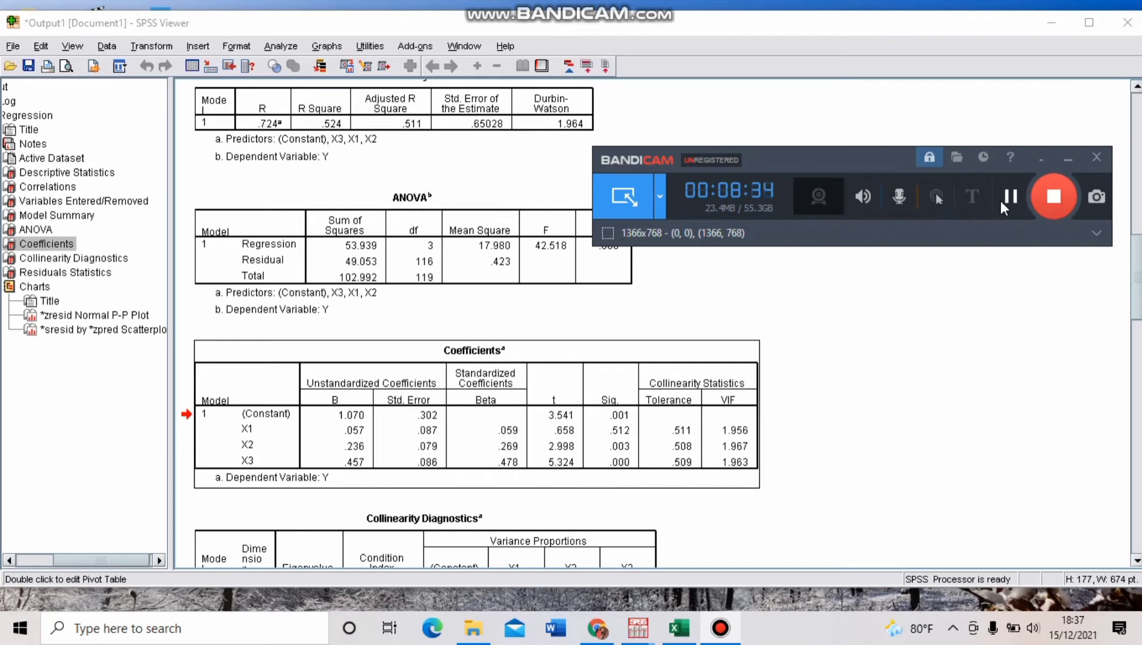
Step: Run the linear regression with y as dependent and x1, x2 and x3 as independents, using the Enter method
left_click(1010, 197)
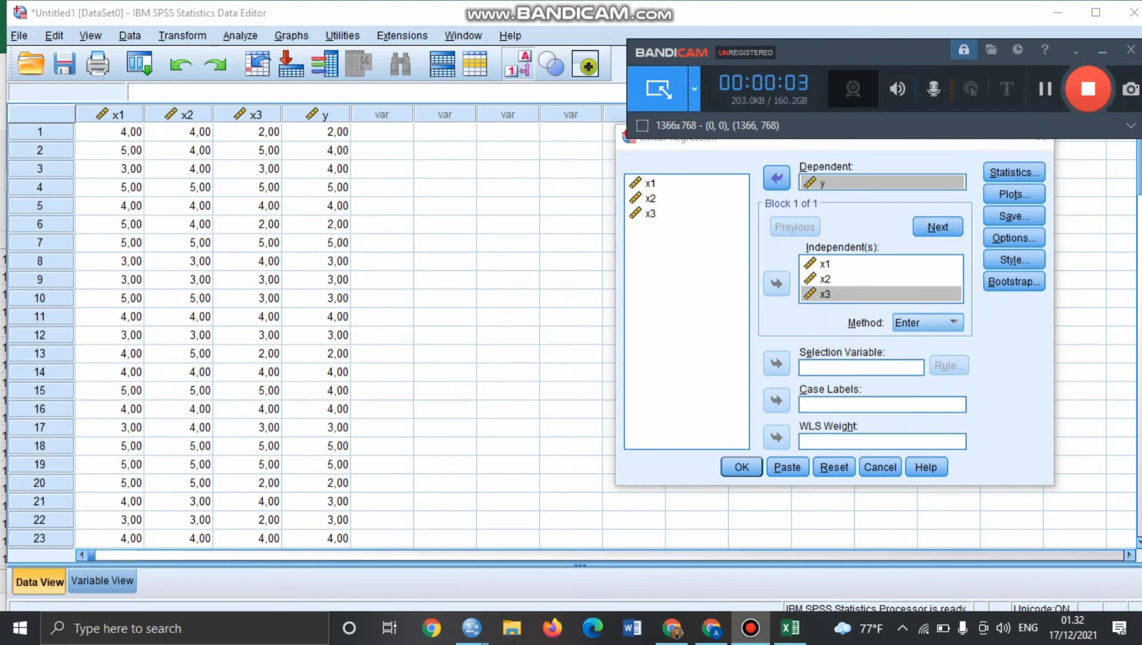
left_click(741, 467)
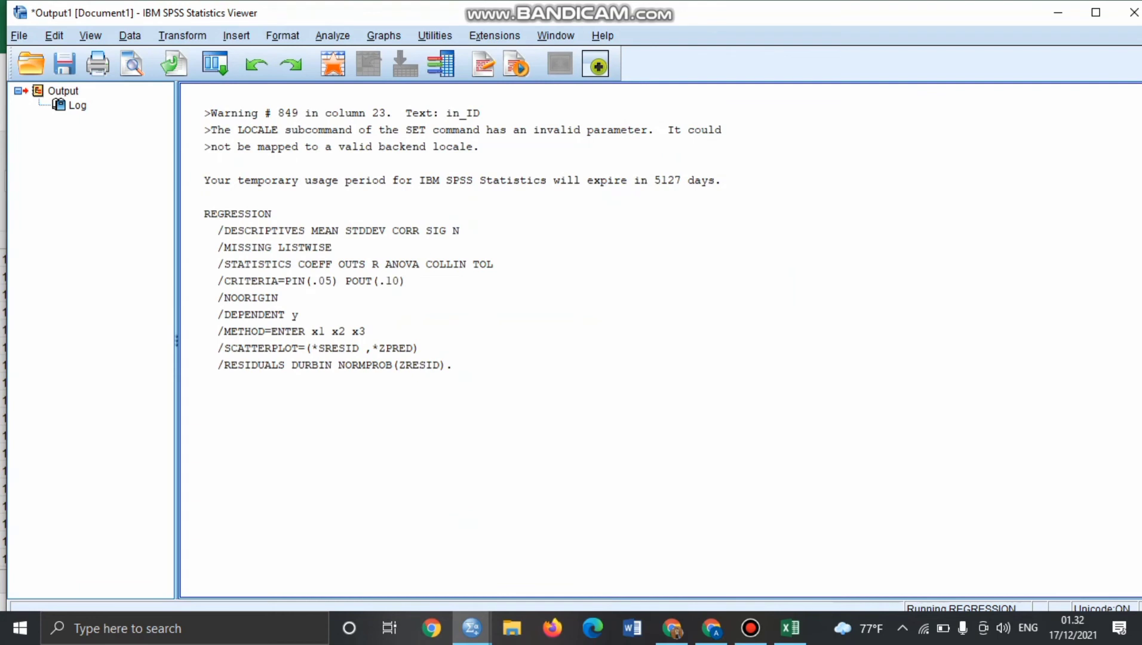
left_click(750, 627)
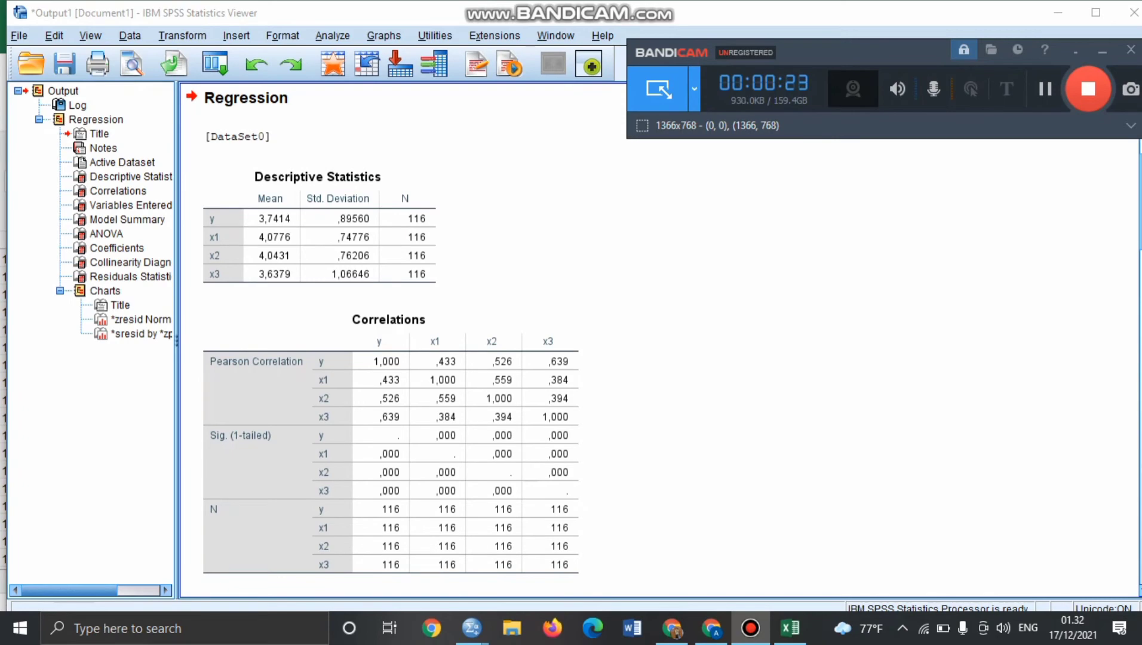
Step: Examine the new regression output from the Correlations table through the residual scatterplot and back to the syntax and Descriptive Statistics
scroll(388, 335, "down", 5)
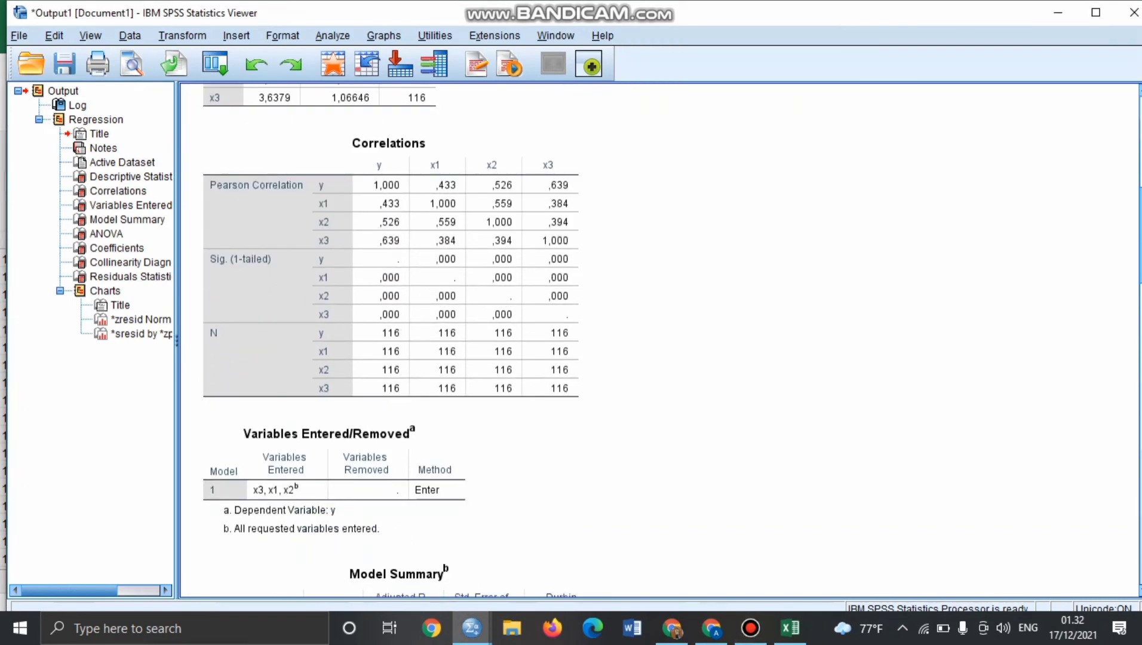
scroll(388, 340, "down", 12)
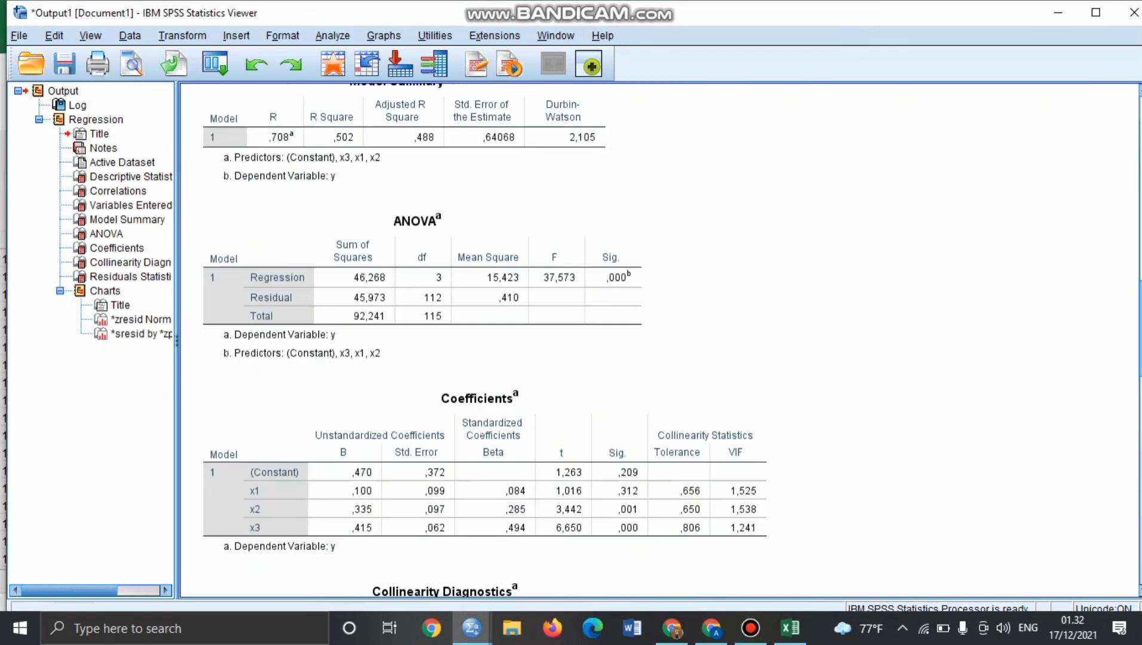
scroll(388, 340, "down", 14)
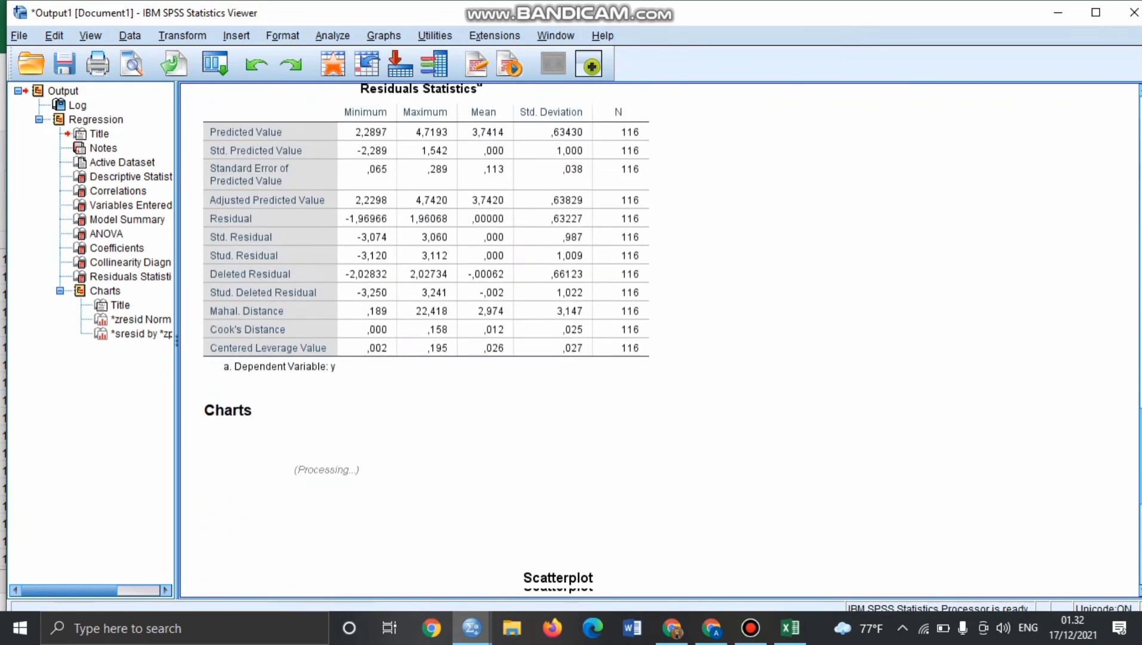
scroll(389, 340, "down", 10)
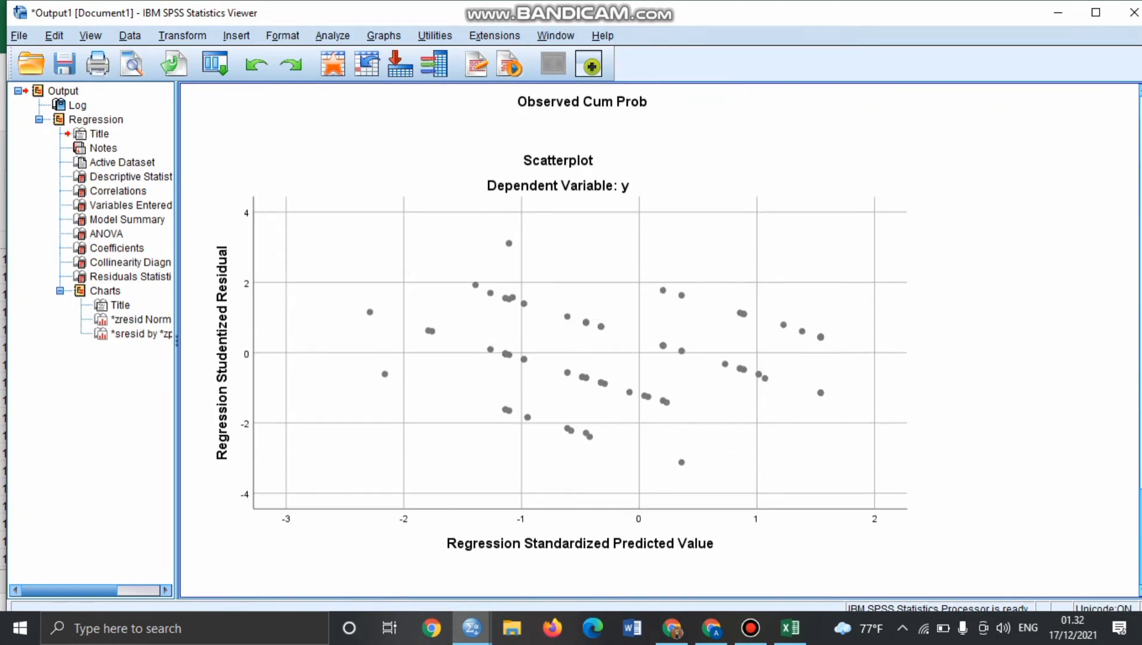
scroll(562, 349, "up", 20)
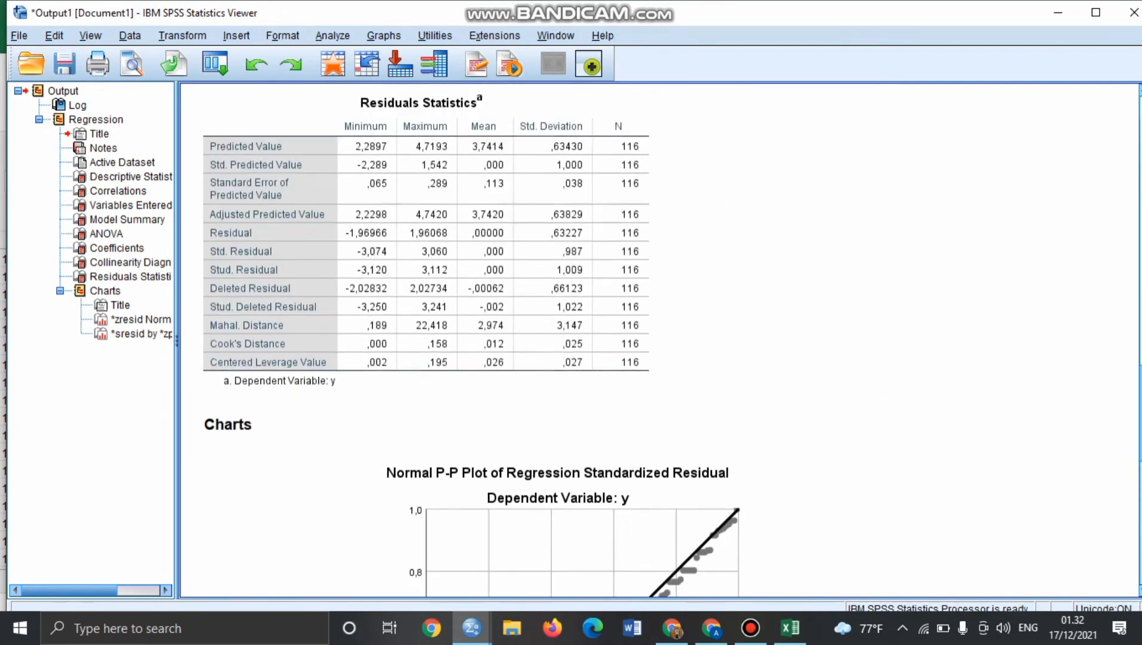
scroll(447, 352, "up", 18)
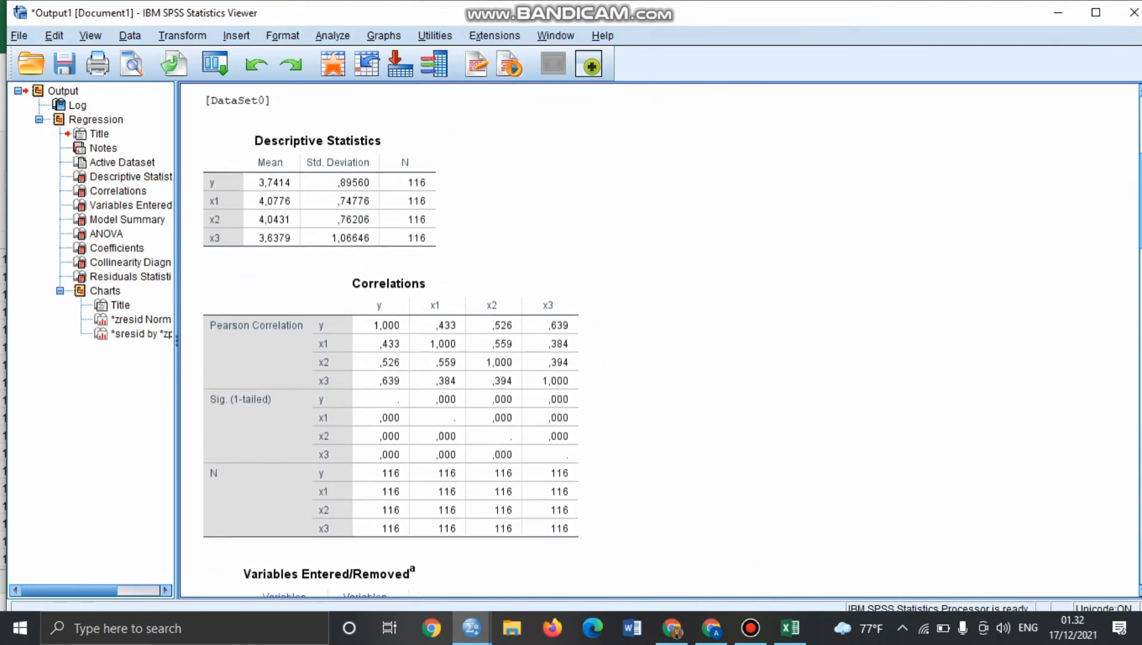
scroll(660, 340, "up", 4)
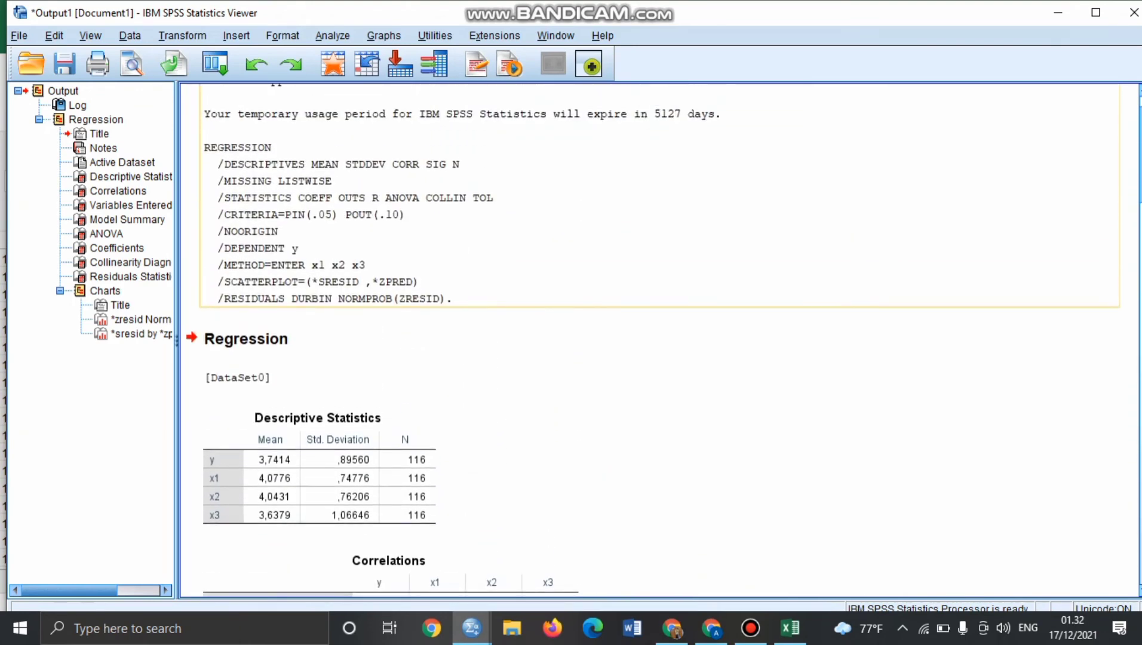
left_click(750, 628)
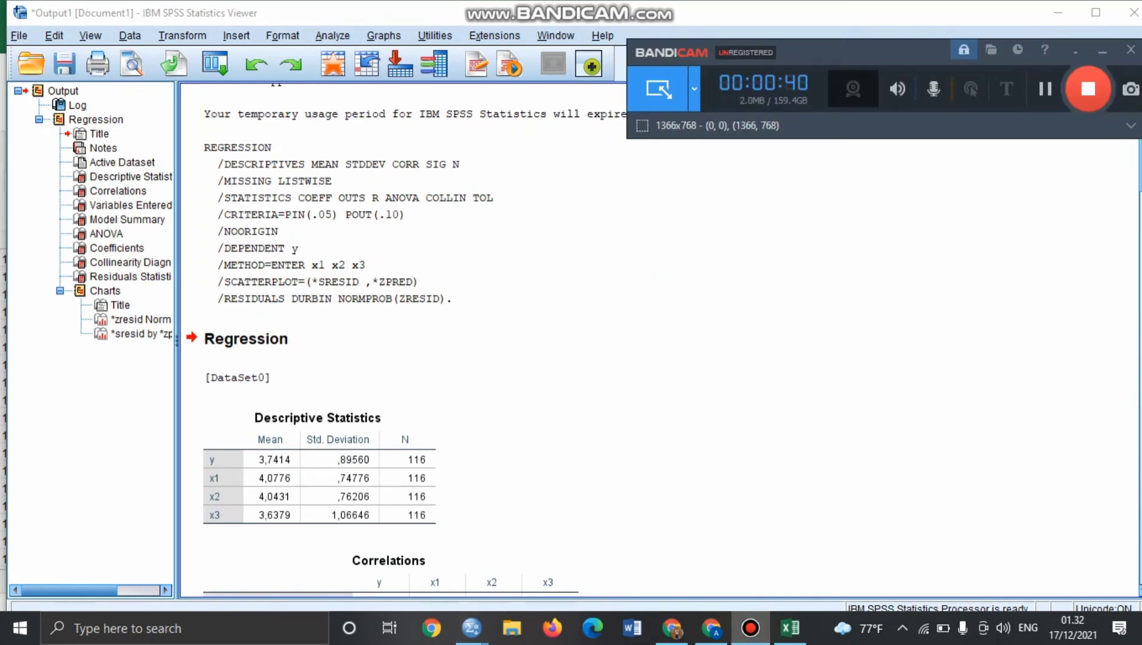
left_click(1045, 88)
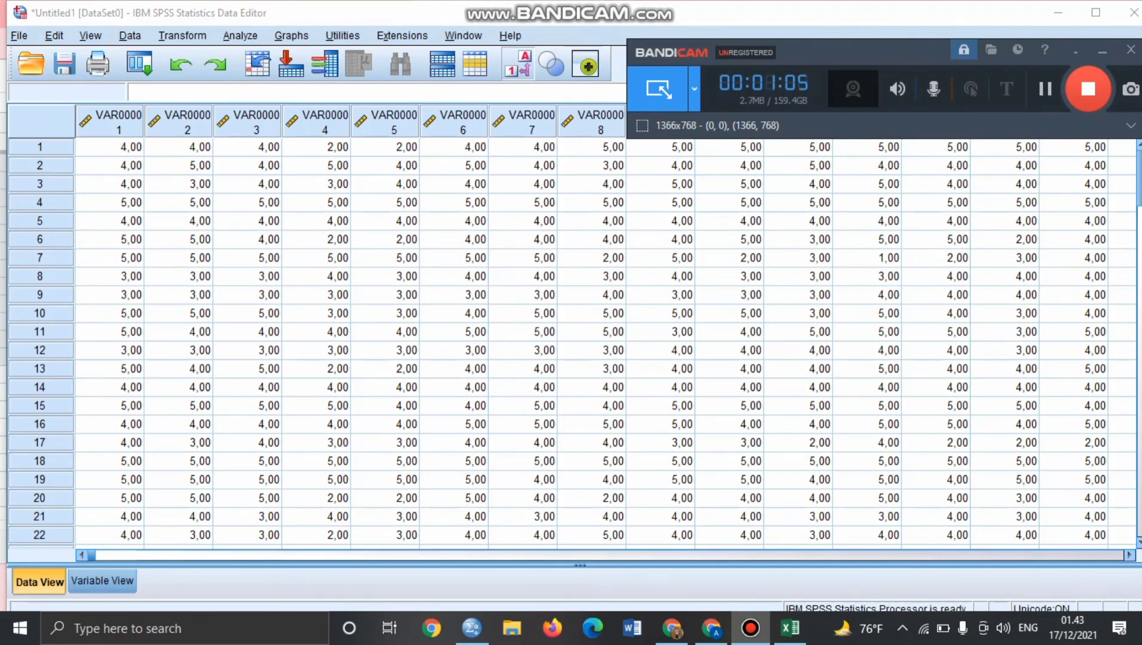
Step: Set up a Reliability Analysis with the Alpha model and all 19 variables, VAR00001 to VAR00019, as items
left_click(241, 36)
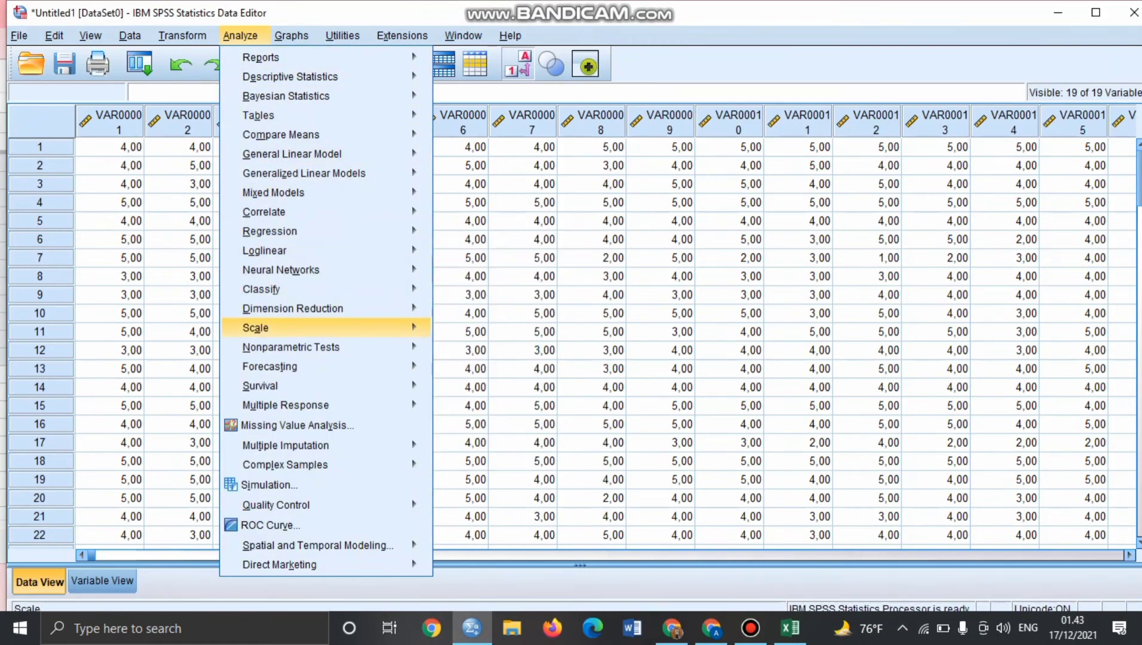
mouse_move(268, 328)
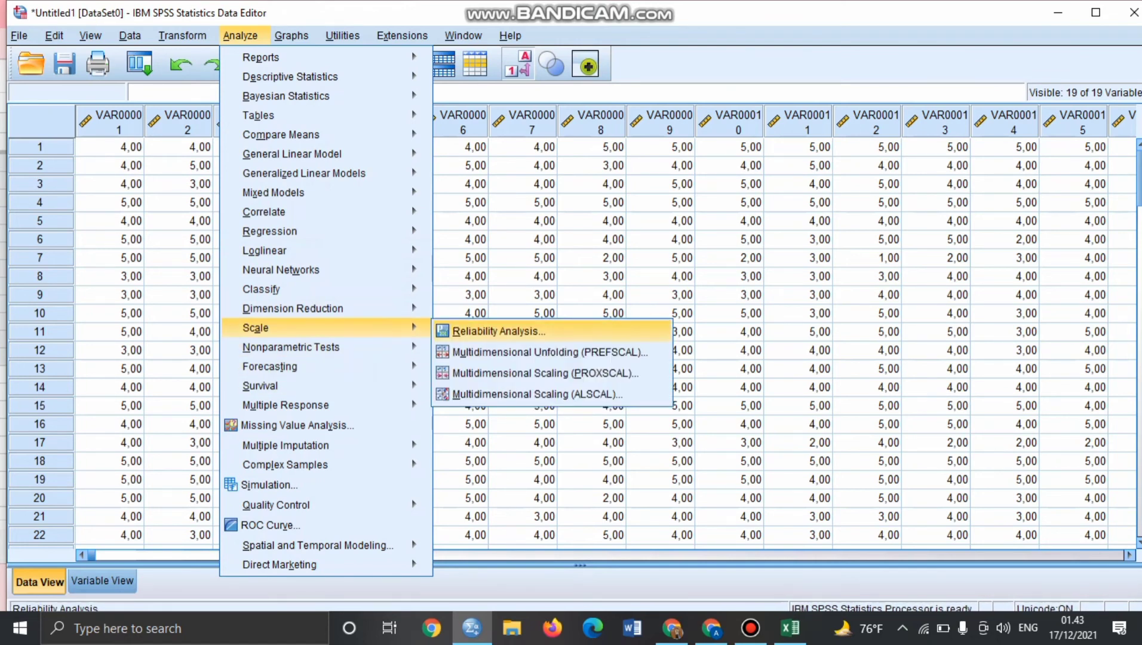
left_click(499, 331)
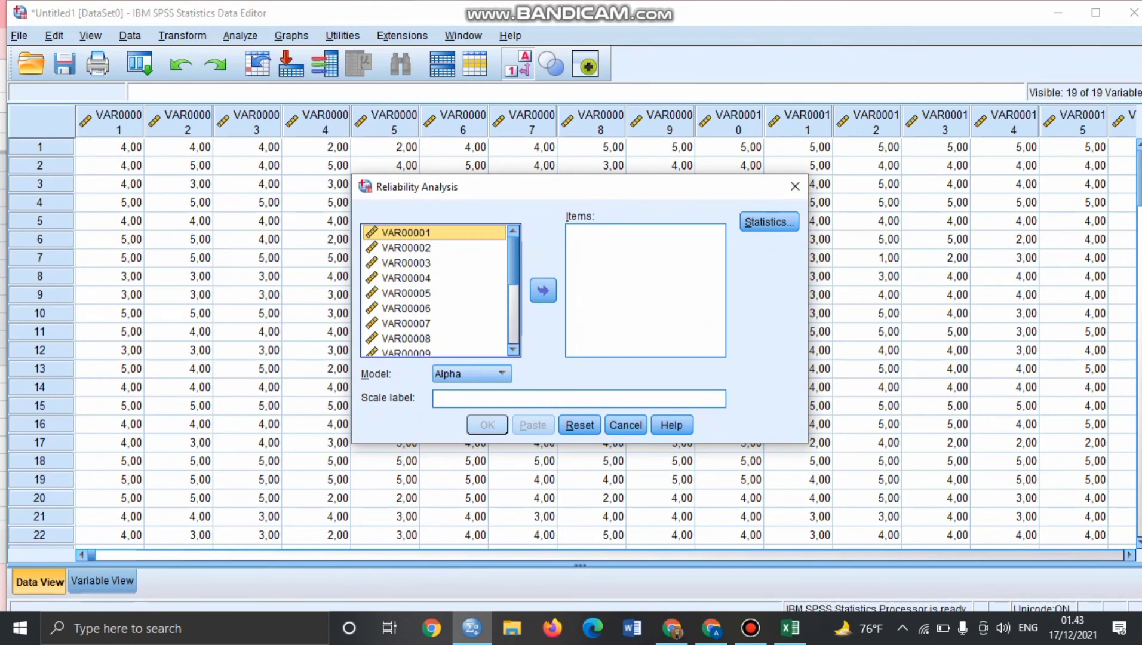
scroll(434, 291, "down", 1)
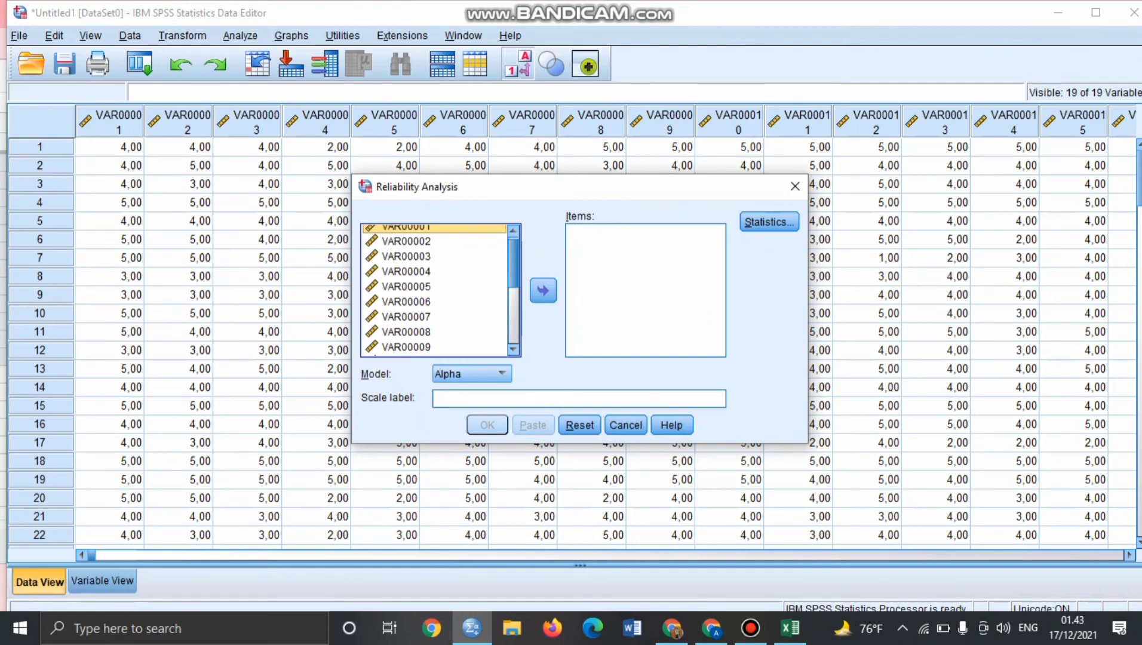
left_click(750, 629)
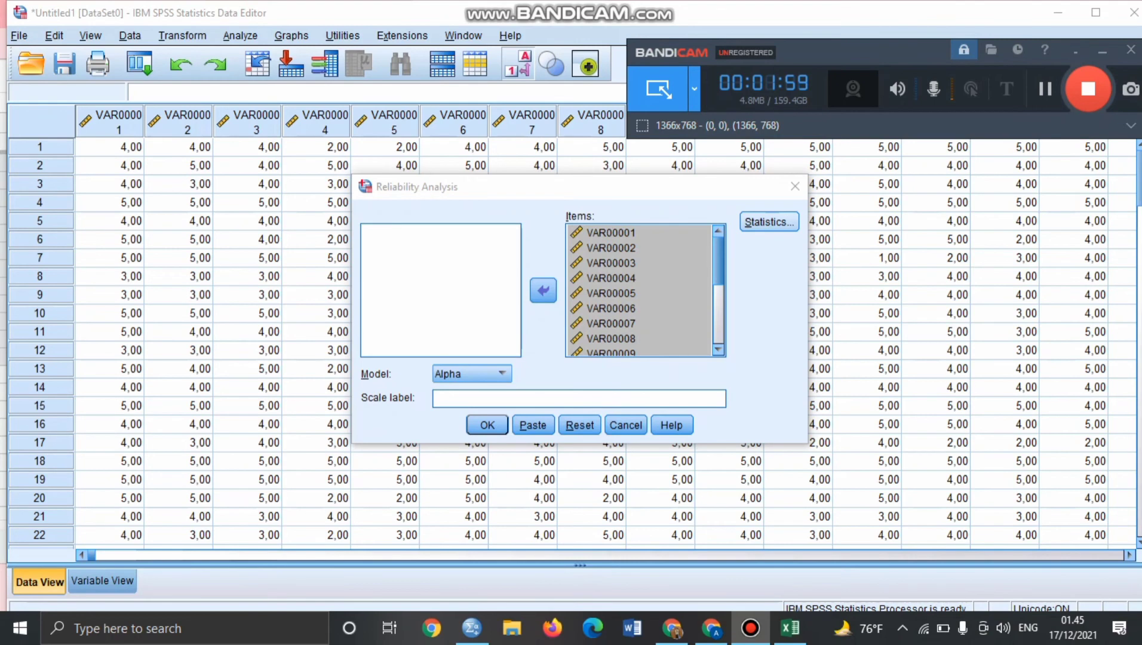
Step: Request the item, scale and scale-if-item-deleted descriptives for the reliability analysis and run it
left_click(769, 221)
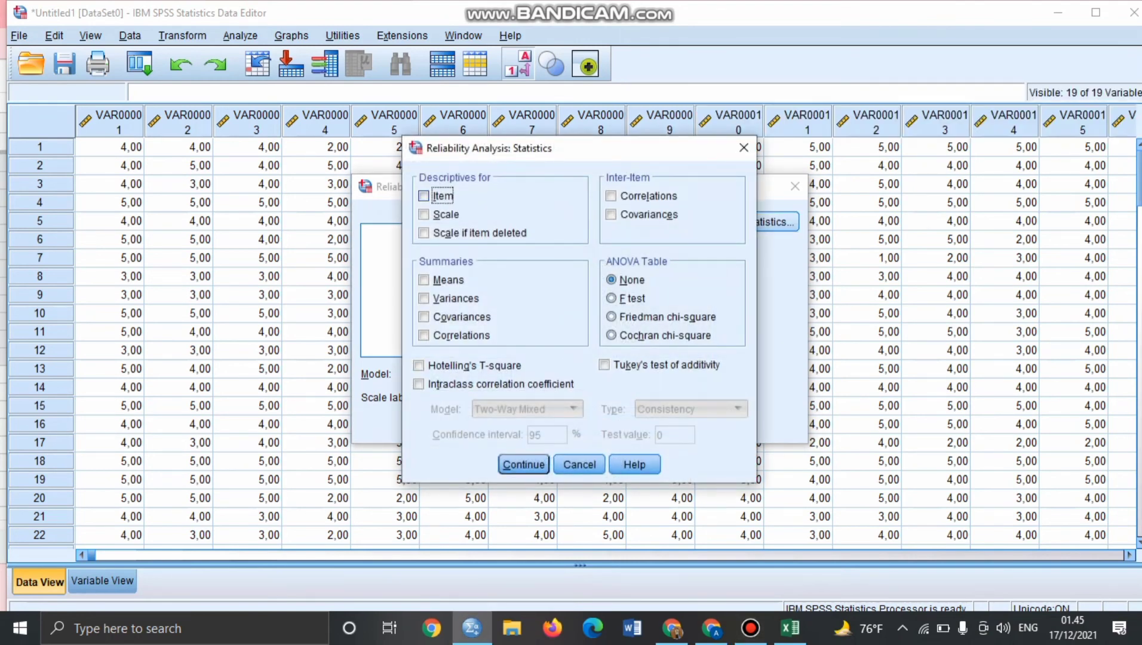
left_click(750, 628)
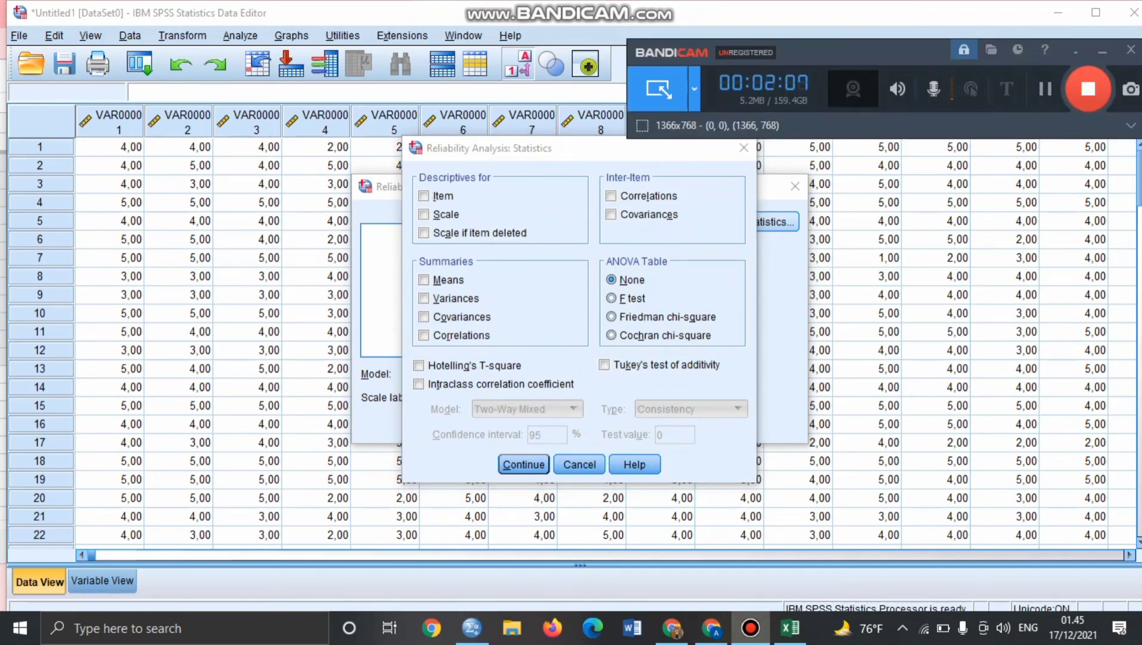
left_click(1045, 90)
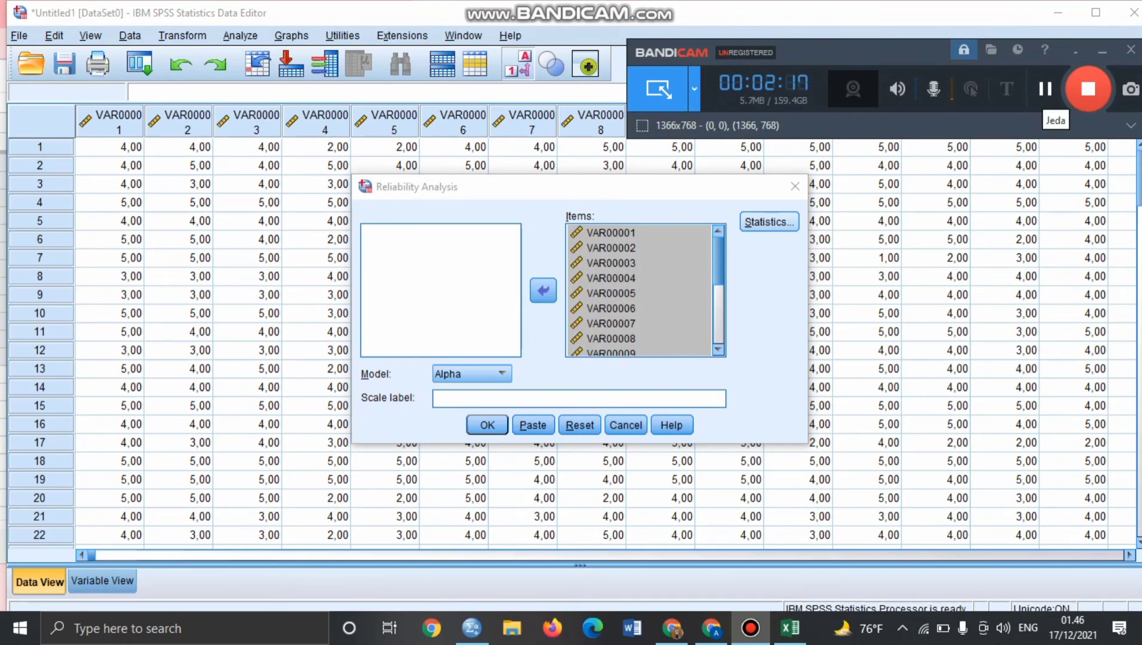
left_click(1045, 89)
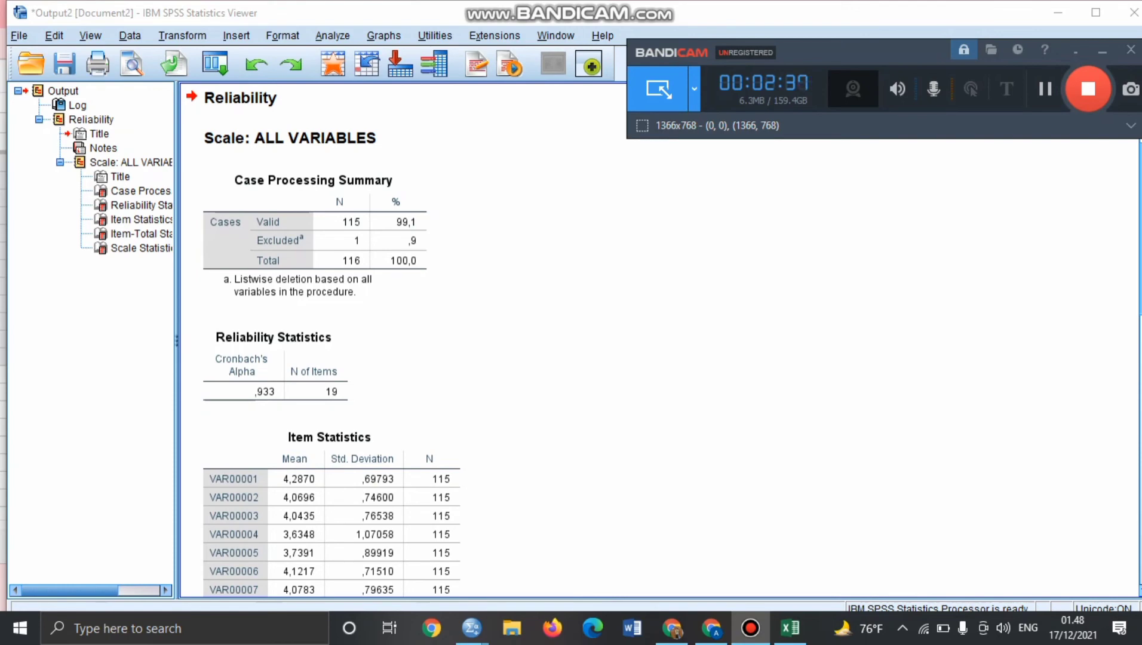
Step: Examine the reliability output from Case Processing Summary and Cronbach's Alpha through the Item-Total Statistics and Scale Statistics tables
scroll(322, 340, "down", 5)
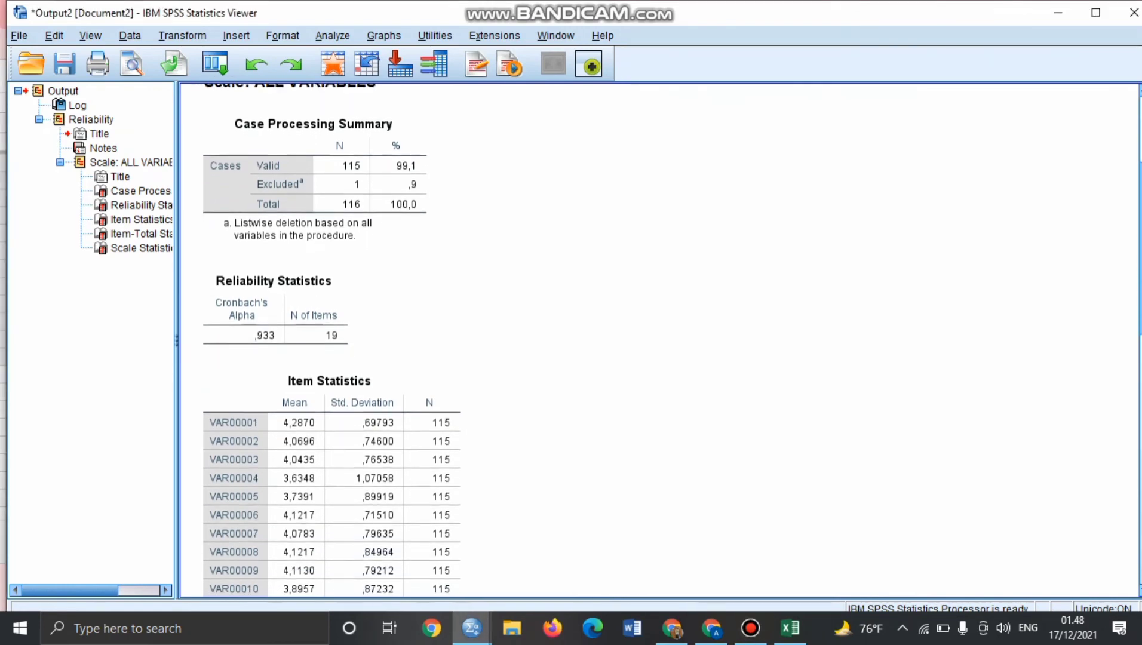
scroll(389, 341, "down", 10)
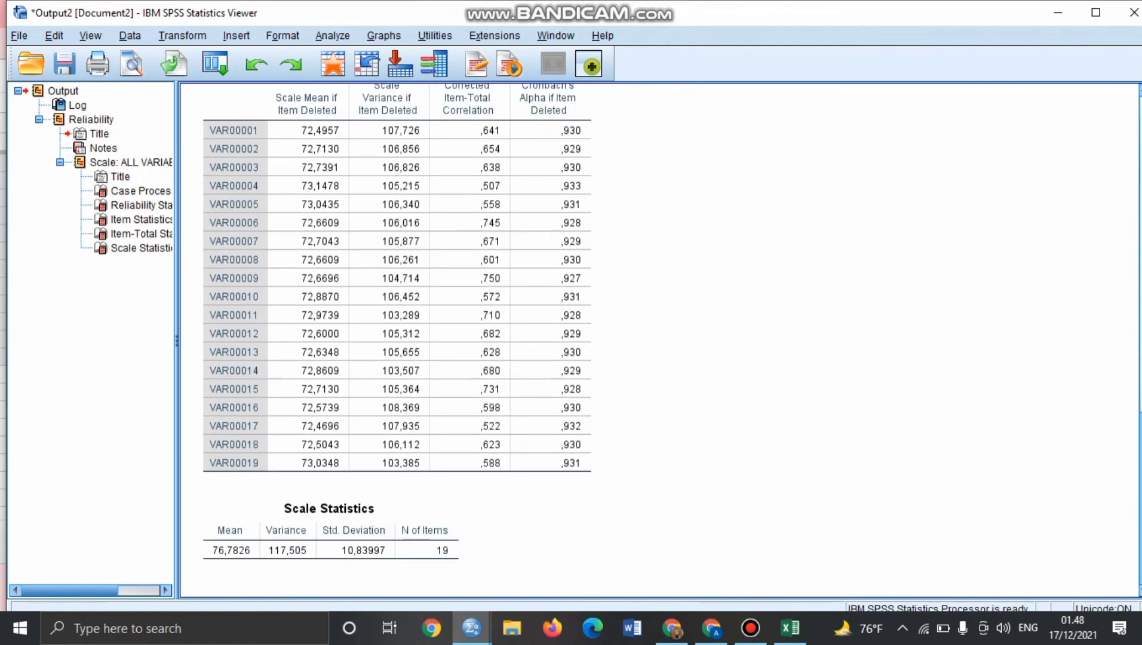
scroll(397, 334, "up", 1)
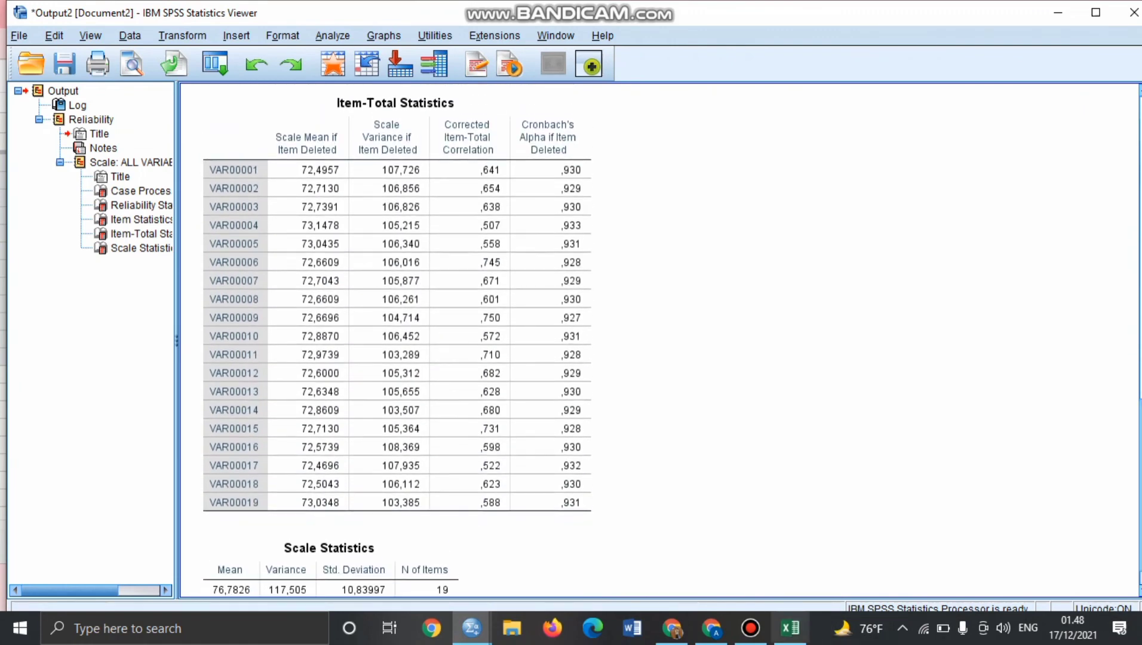
left_click(750, 627)
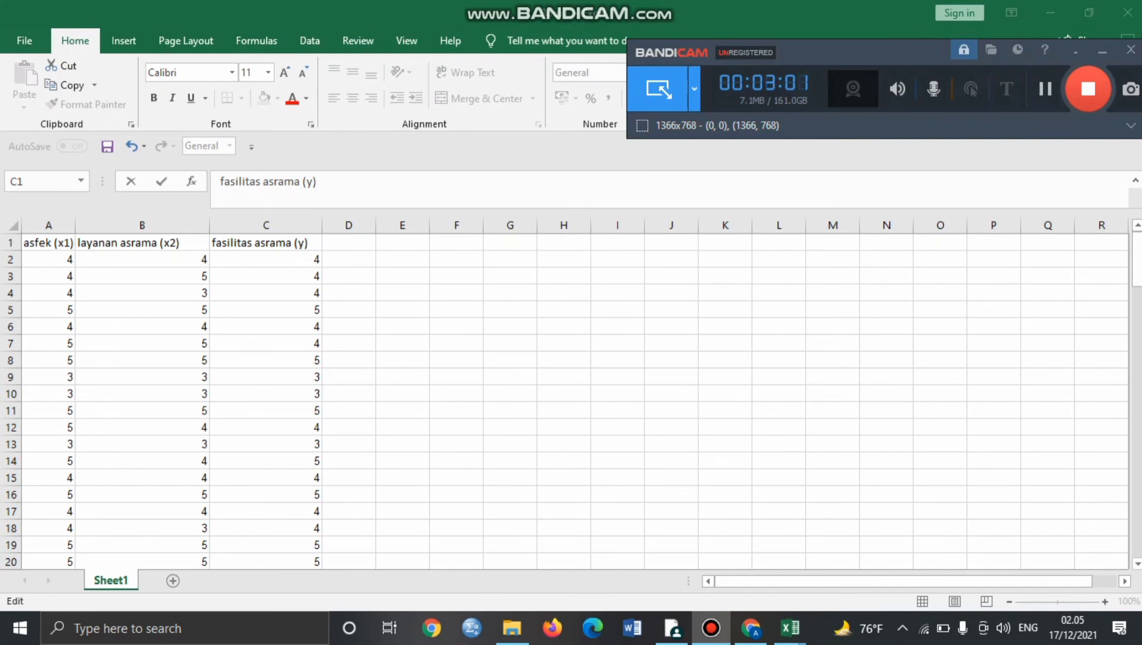
left_click(1102, 51)
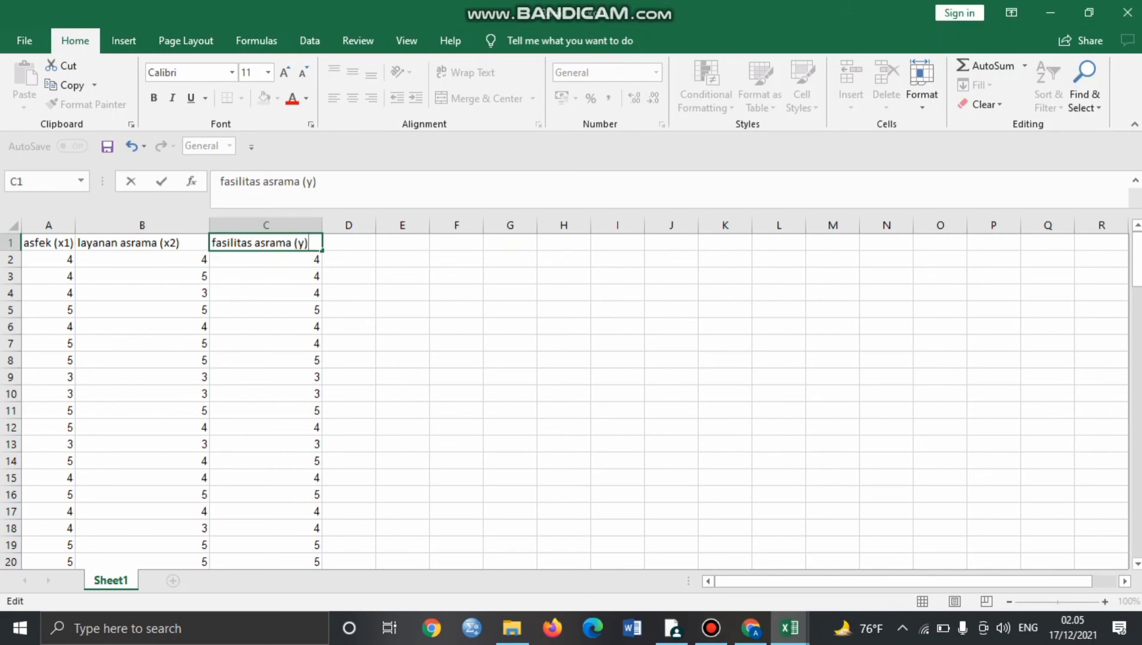
Step: Try to select and copy the ratings in A2:C108 of Sheet1
left_click_drag(48, 259, 266, 573)
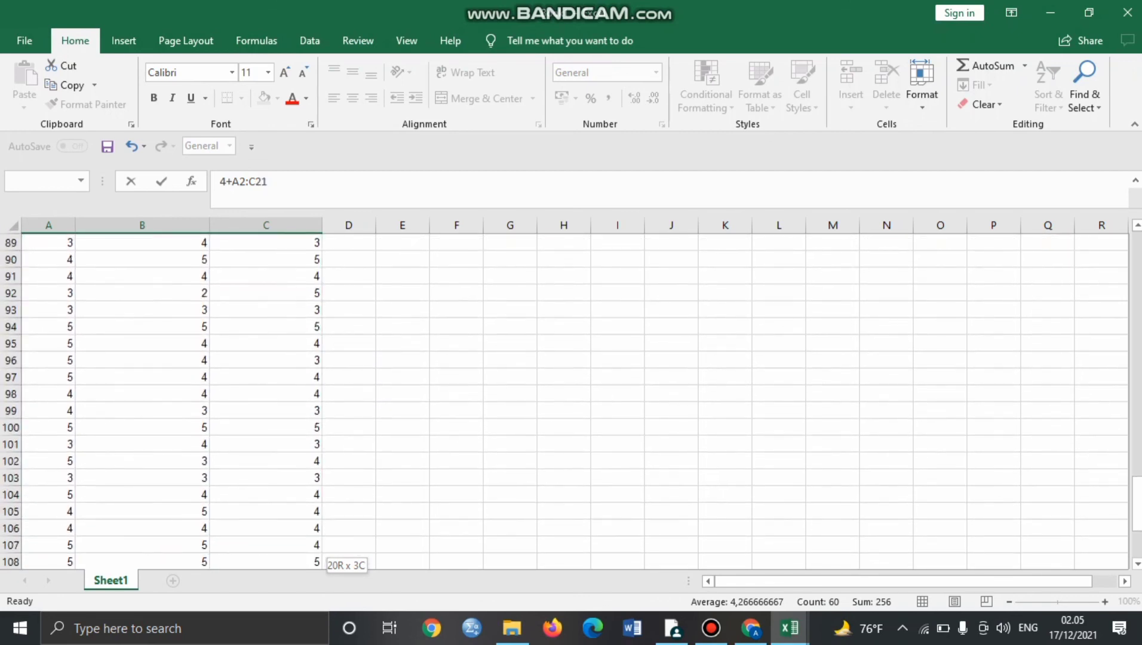
left_click_drag(266, 546, 266, 561)
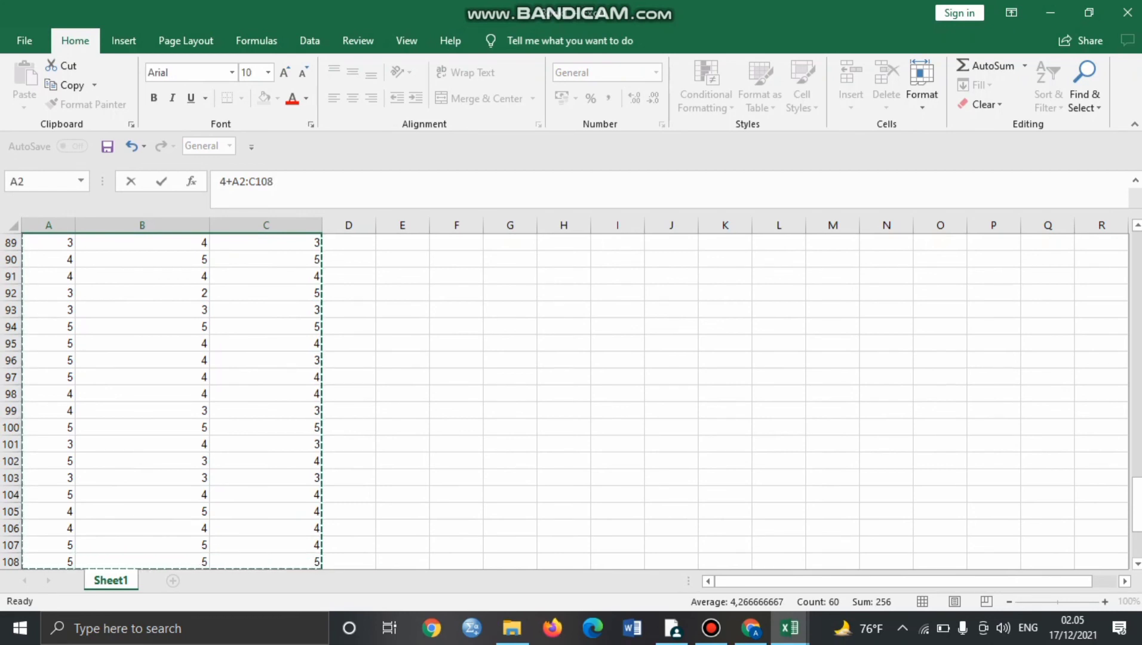
right_click(318, 560)
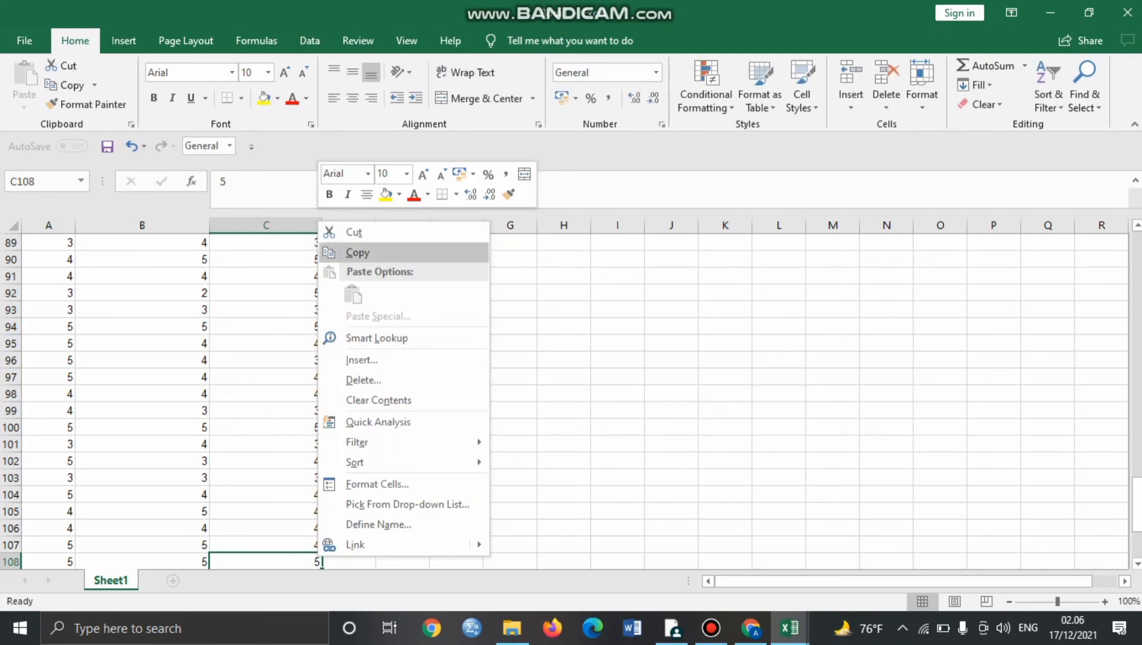
left_click(357, 252)
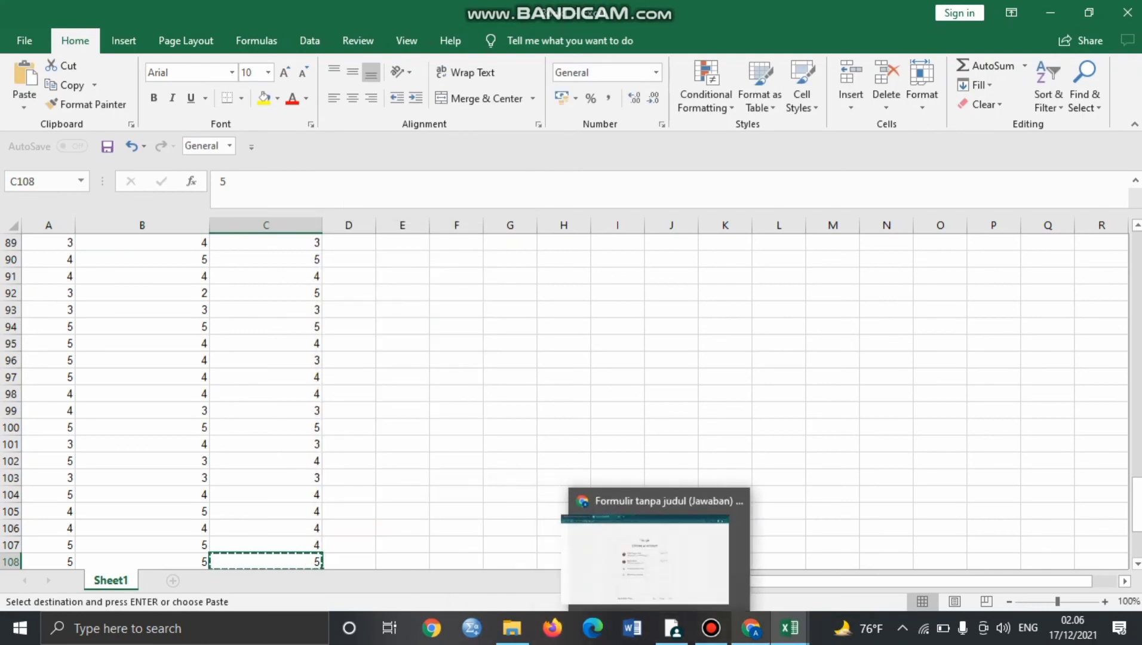
Step: Switch to SPSS Statistics and bring up a new, empty dataset in the Data Editor
mouse_move(710, 629)
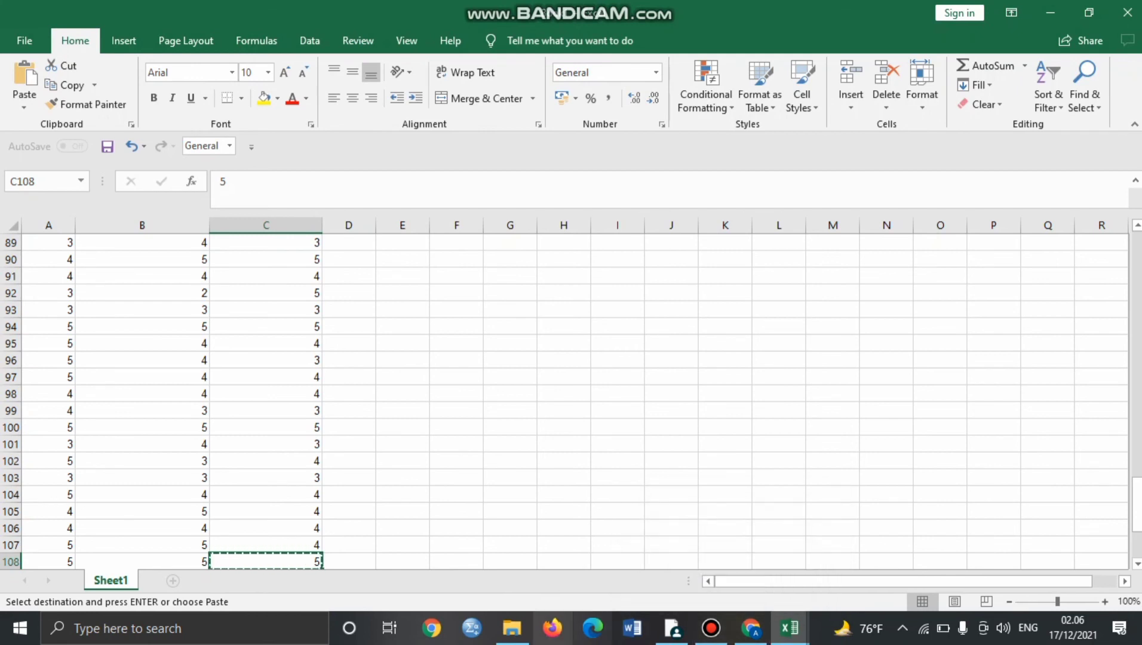
left_click(471, 628)
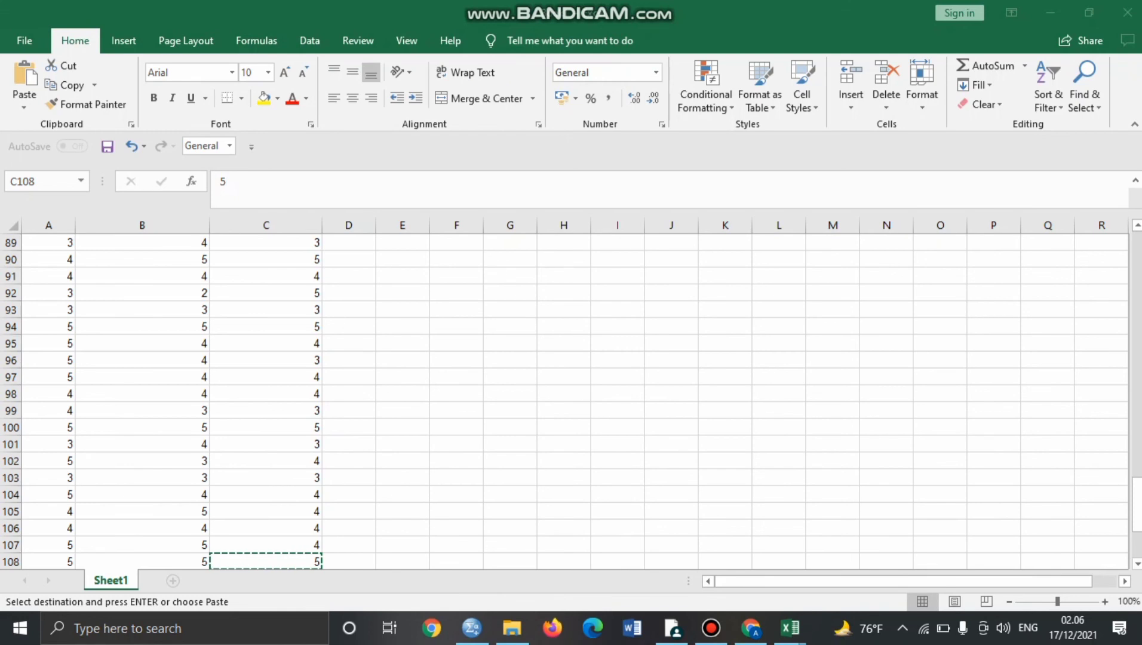
mouse_move(672, 628)
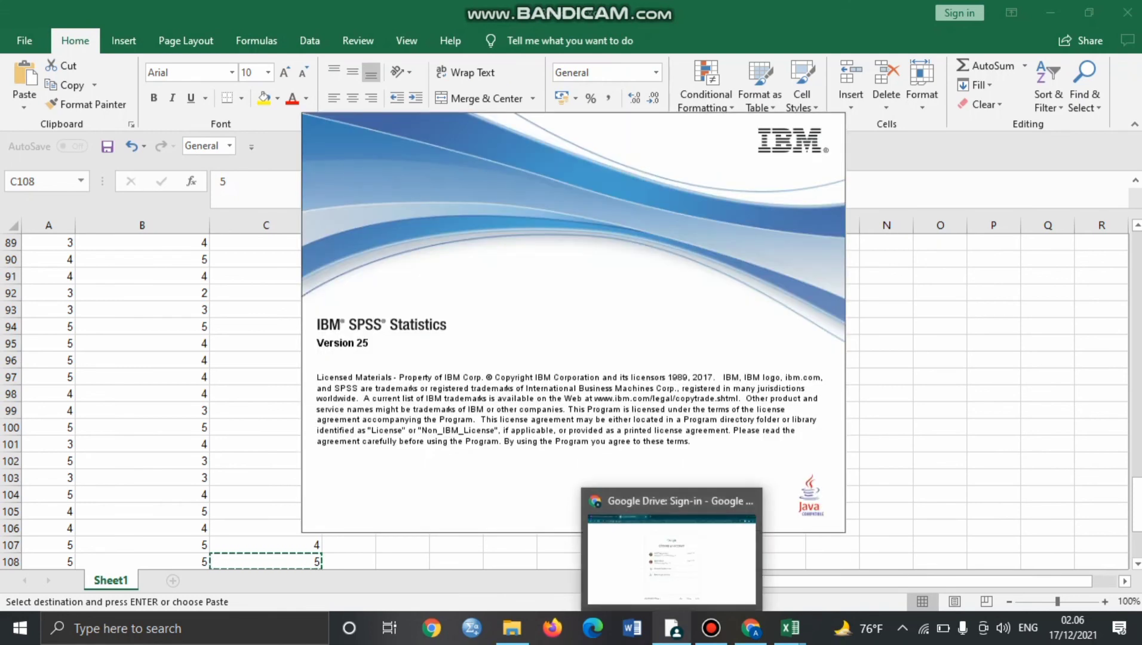
left_click(711, 628)
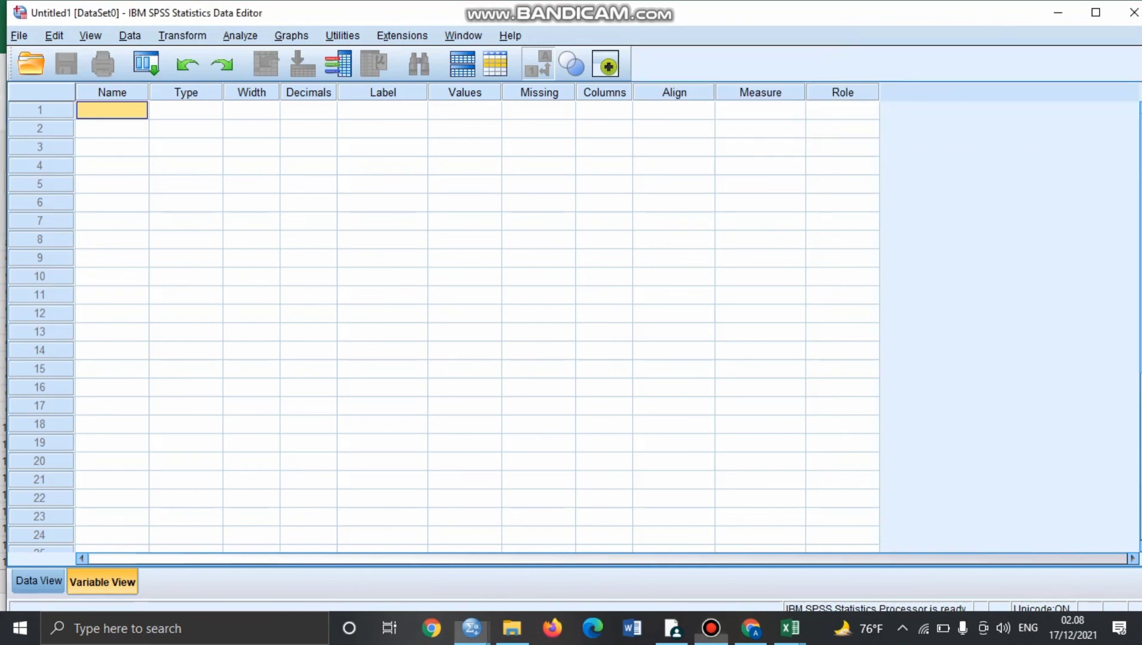
Step: Define three variables in the empty dataset, named x1, x2 and y
type("x1")
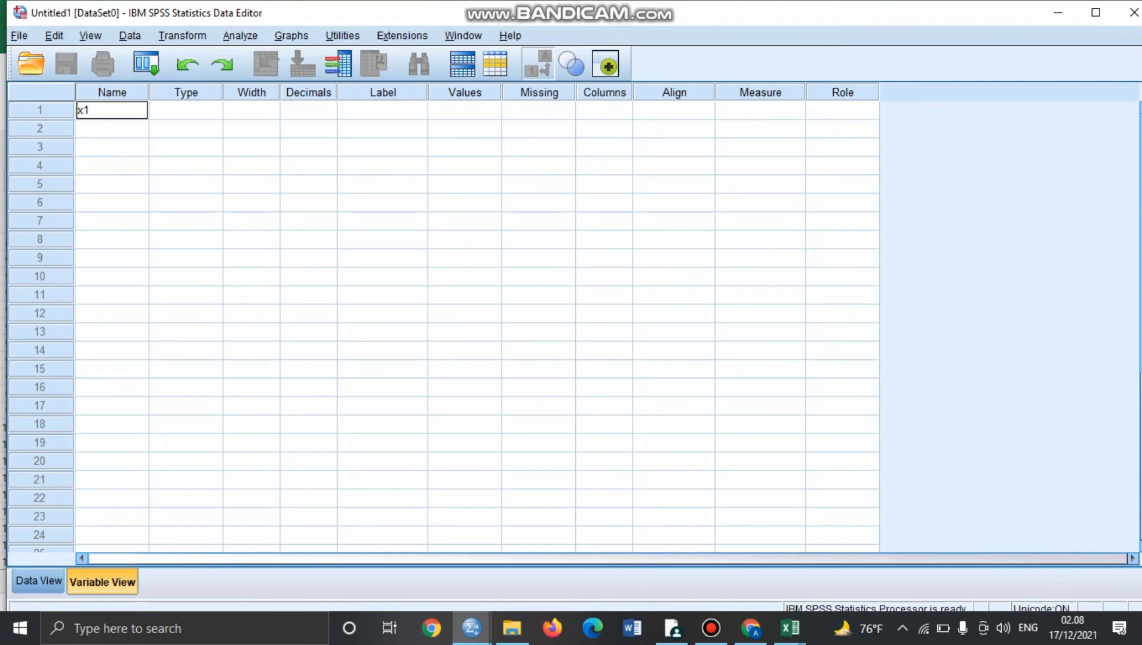
key("Return")
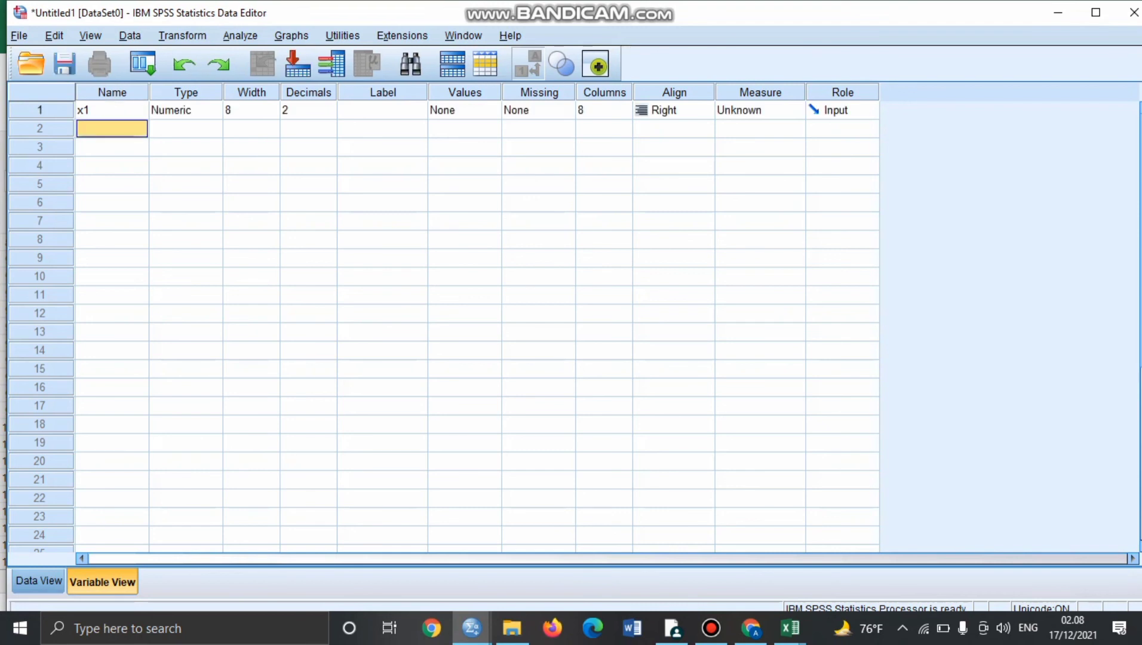
type("x2")
key("Return")
type("x3")
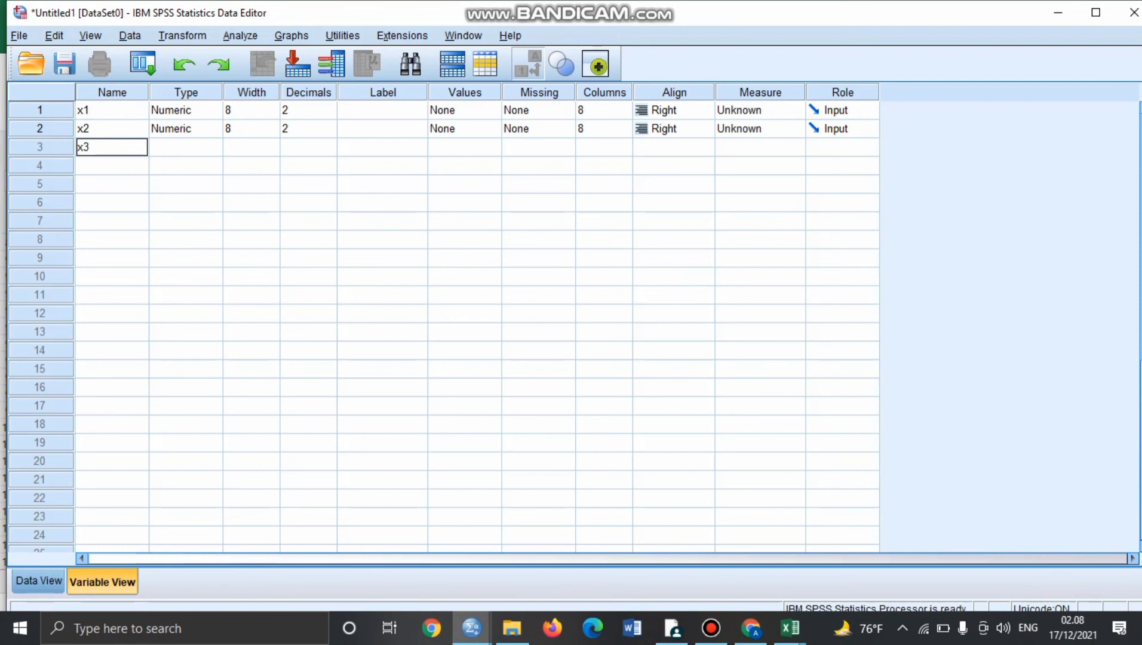
key("Return")
type("y")
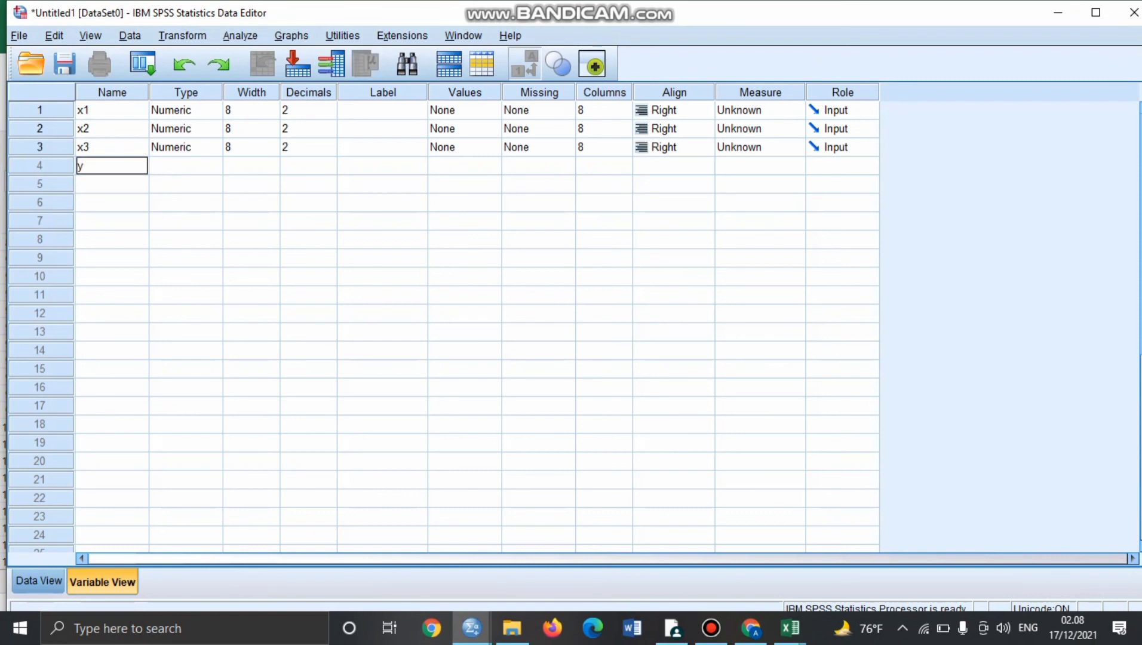
key("BackSpace")
key("Up")
key("BackSpace")
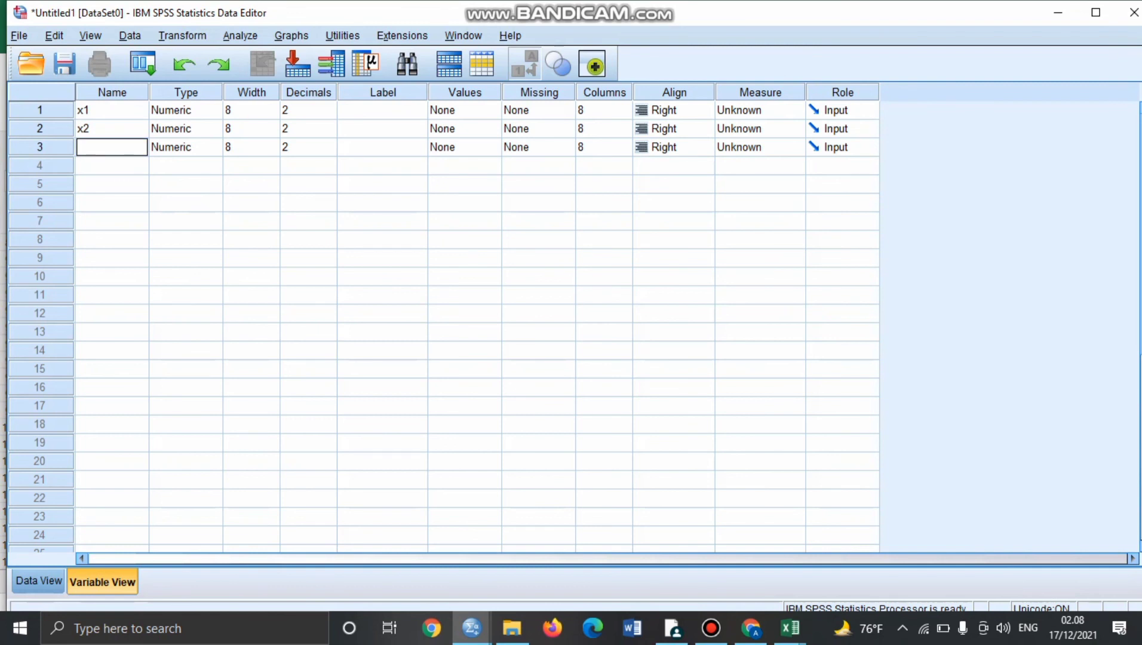
type("y")
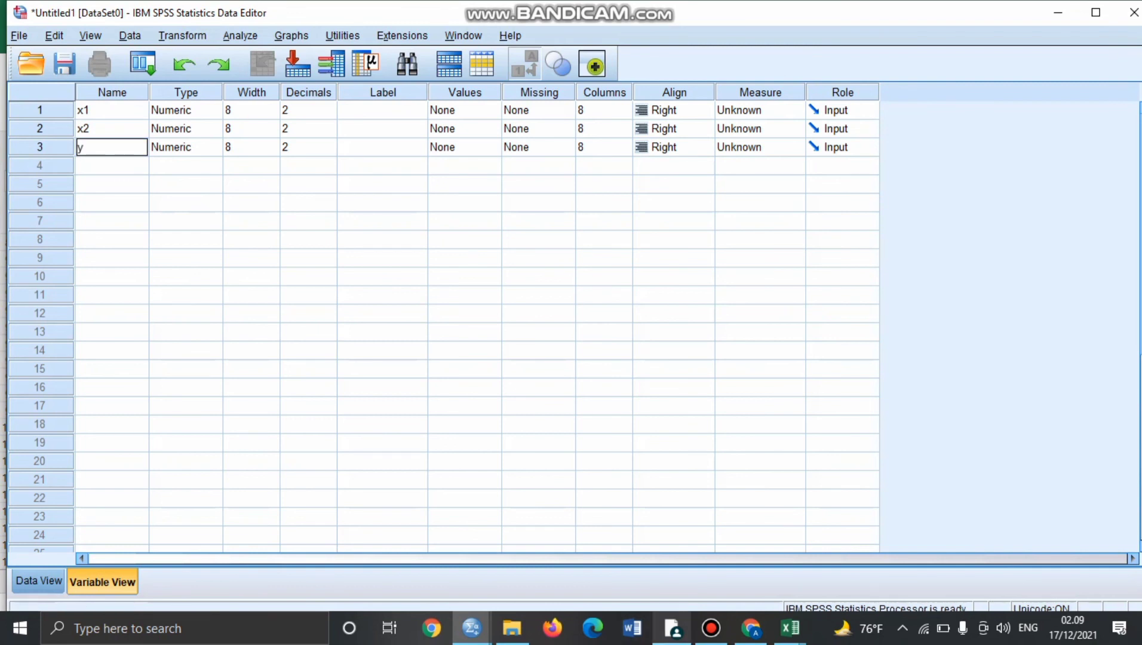
left_click(710, 628)
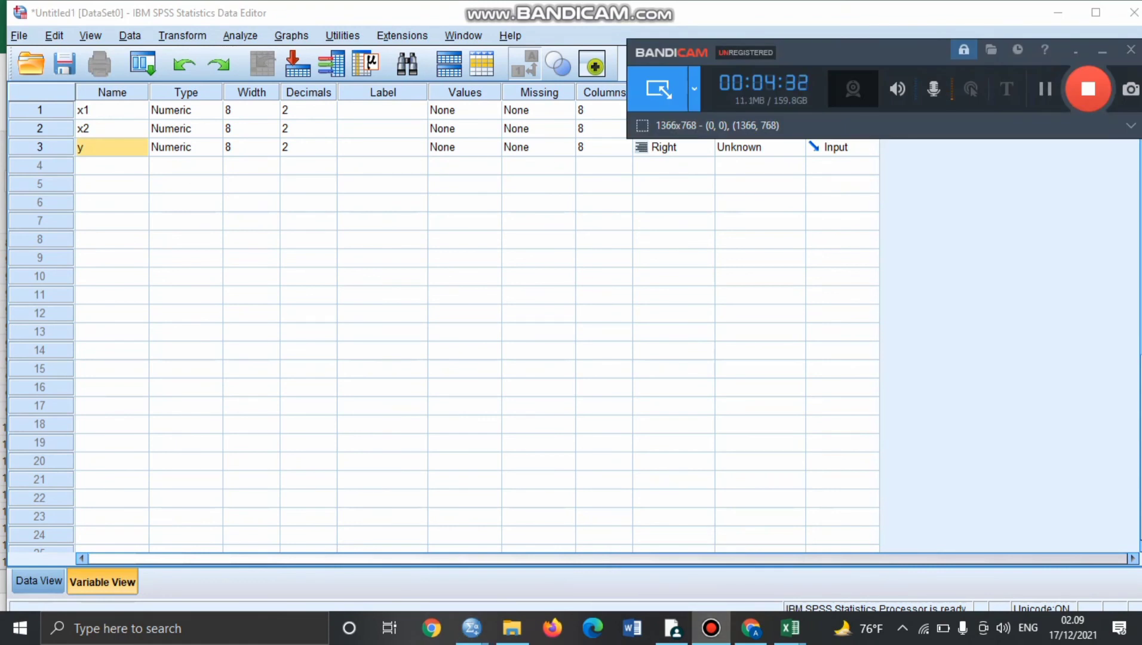
Step: Show the Data View with the columns x1, x2 and y
left_click(38, 581)
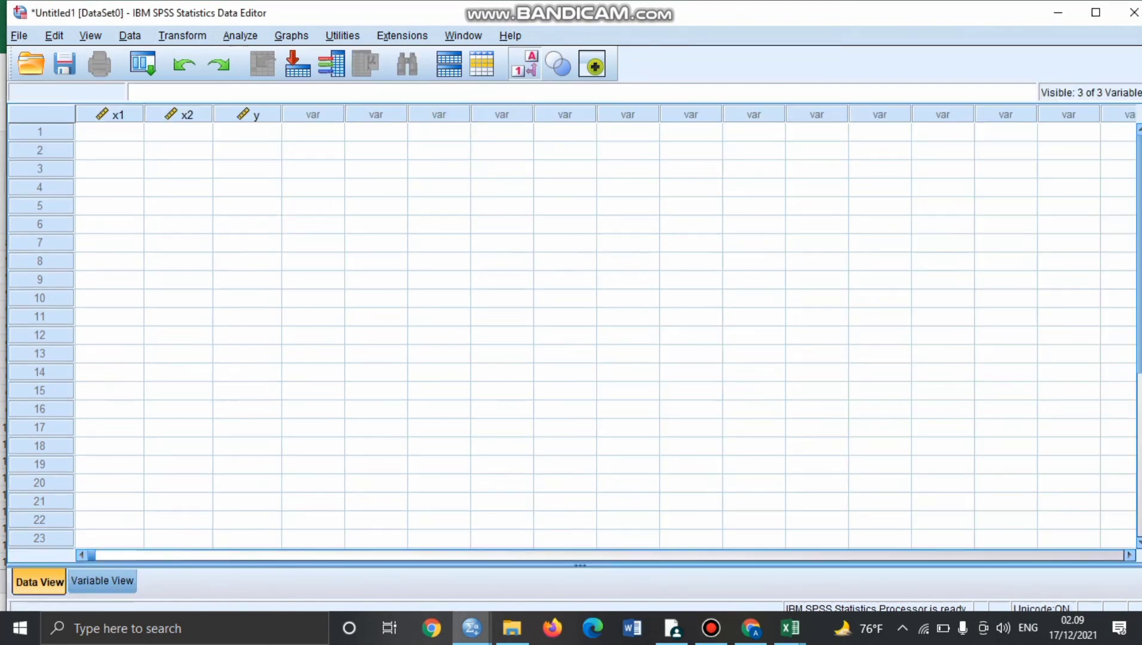
left_click(711, 628)
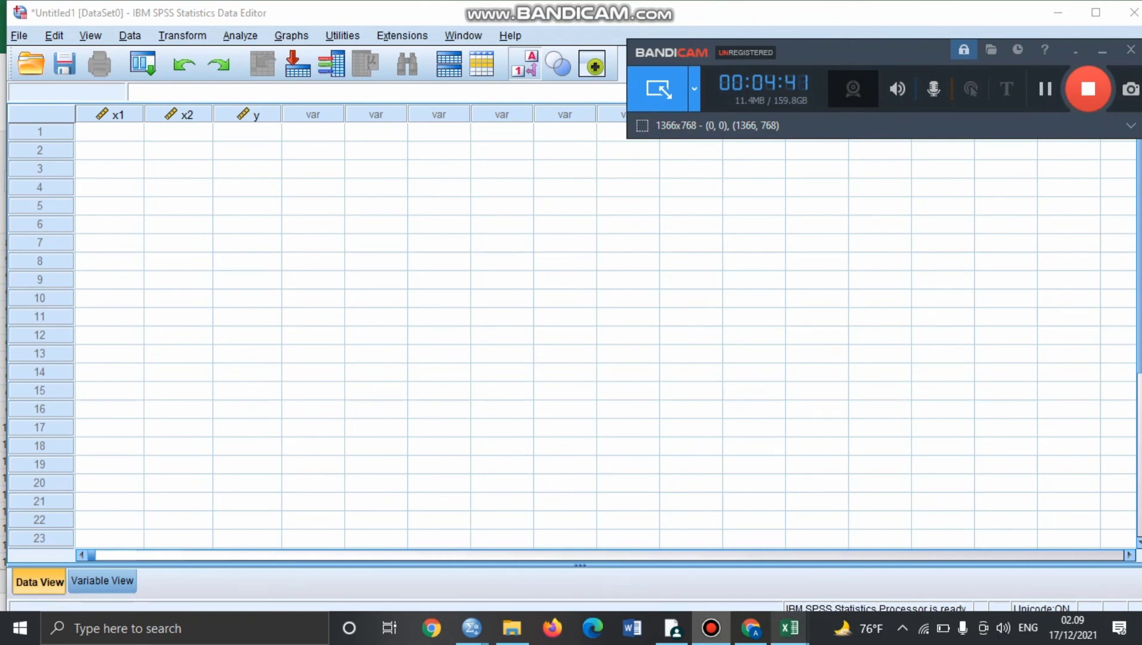
mouse_move(789, 627)
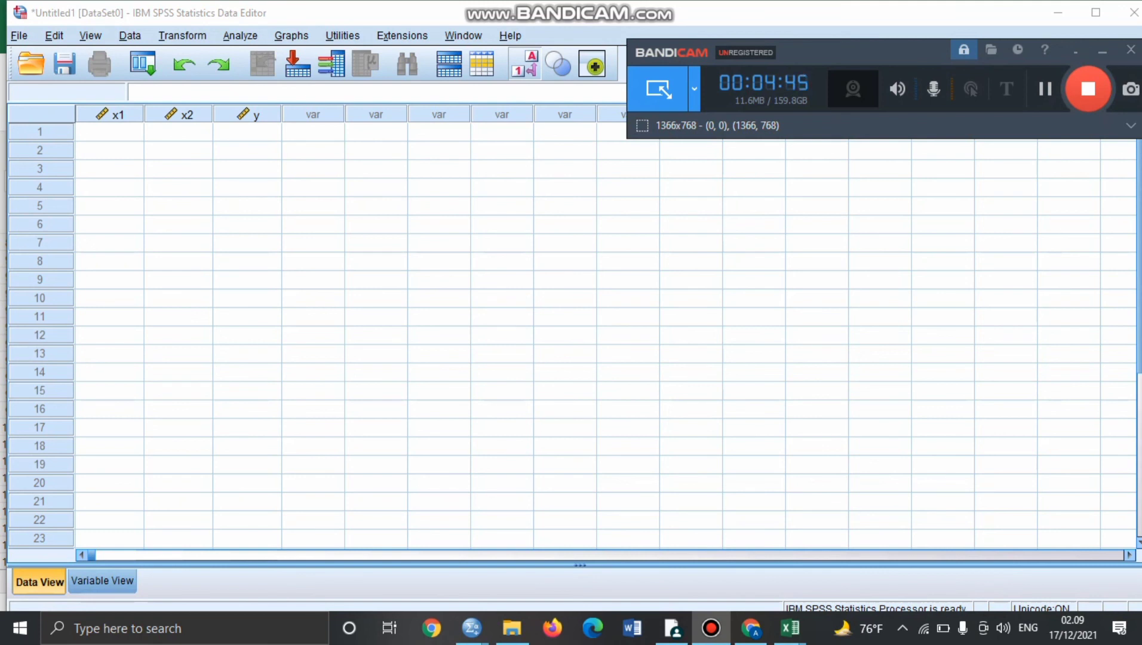
Step: Enter the copied value 5,00 in row 1 of x1 and look through the rows below
left_click(109, 132)
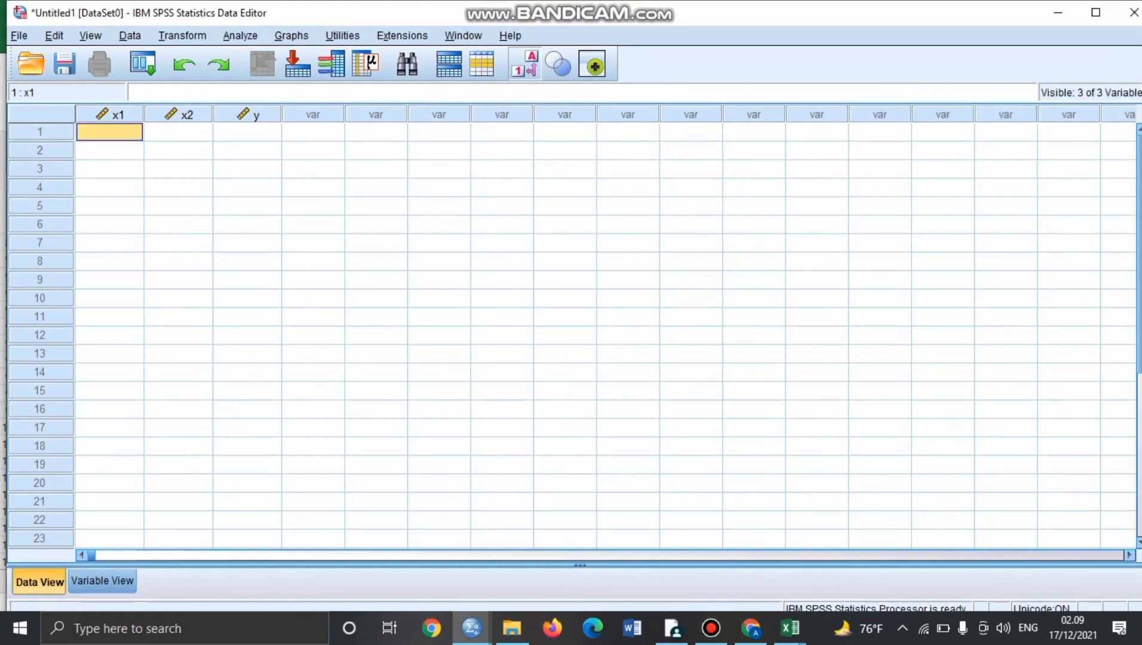
type("5,00")
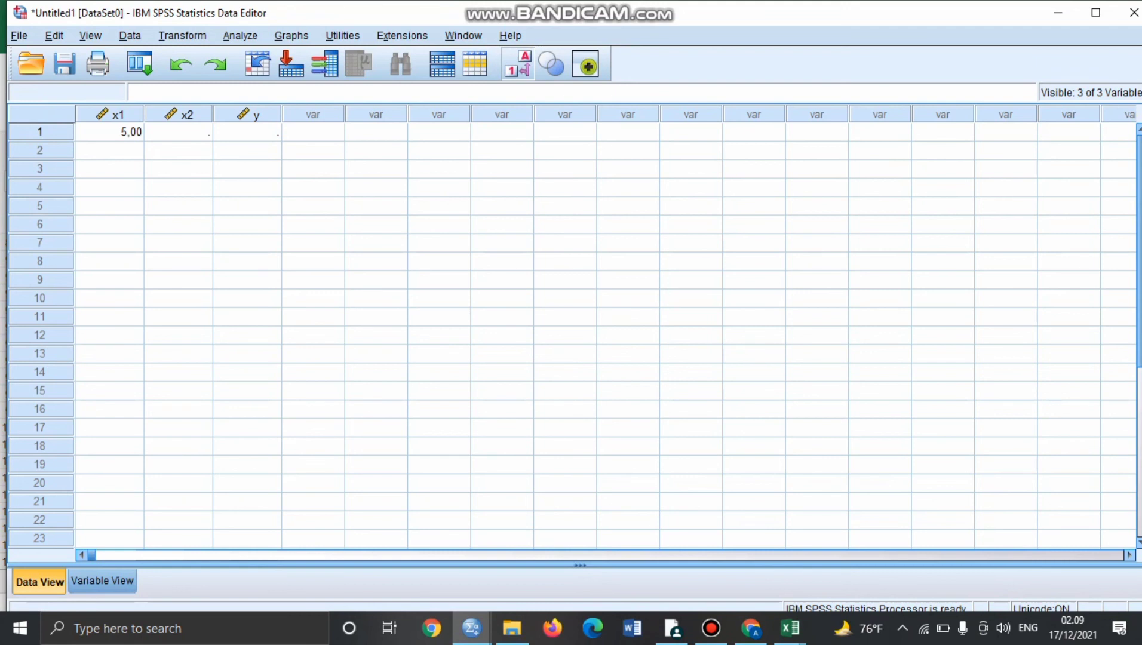
scroll(573, 334, "down", 4)
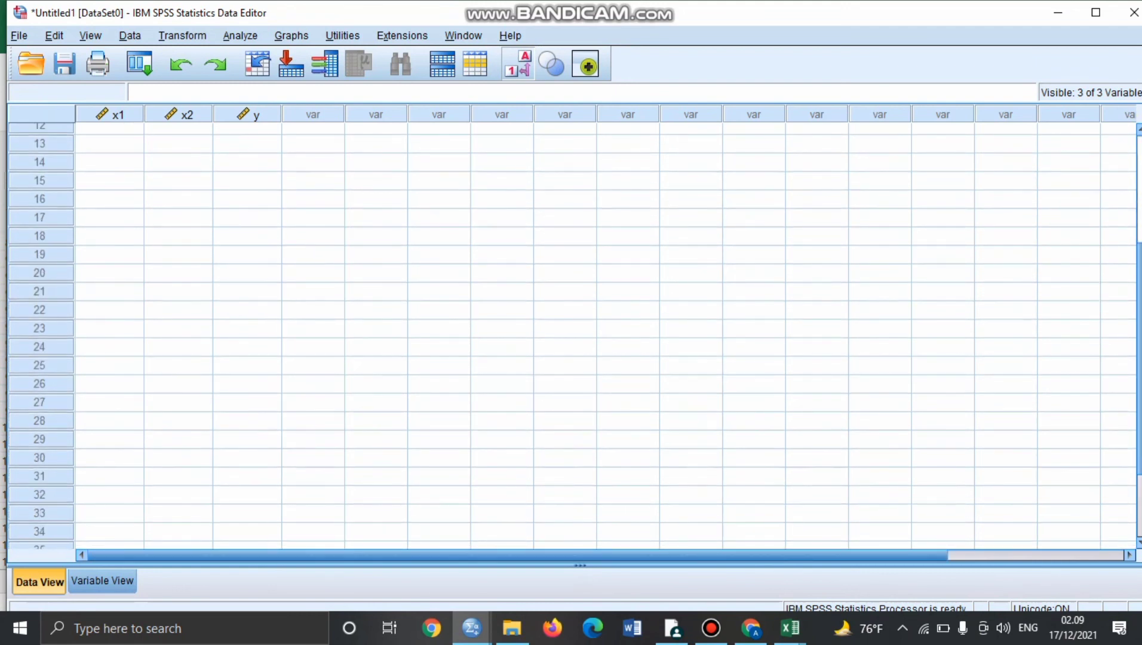
scroll(573, 335, "down", 1)
scroll(573, 334, "up", 5)
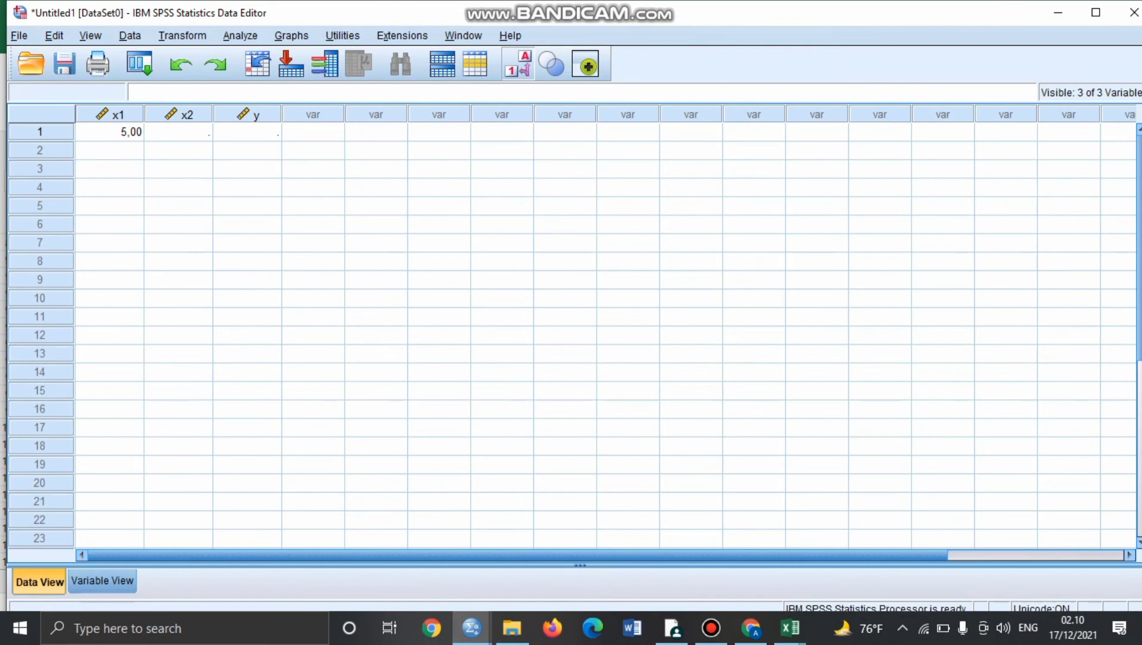
left_click(711, 628)
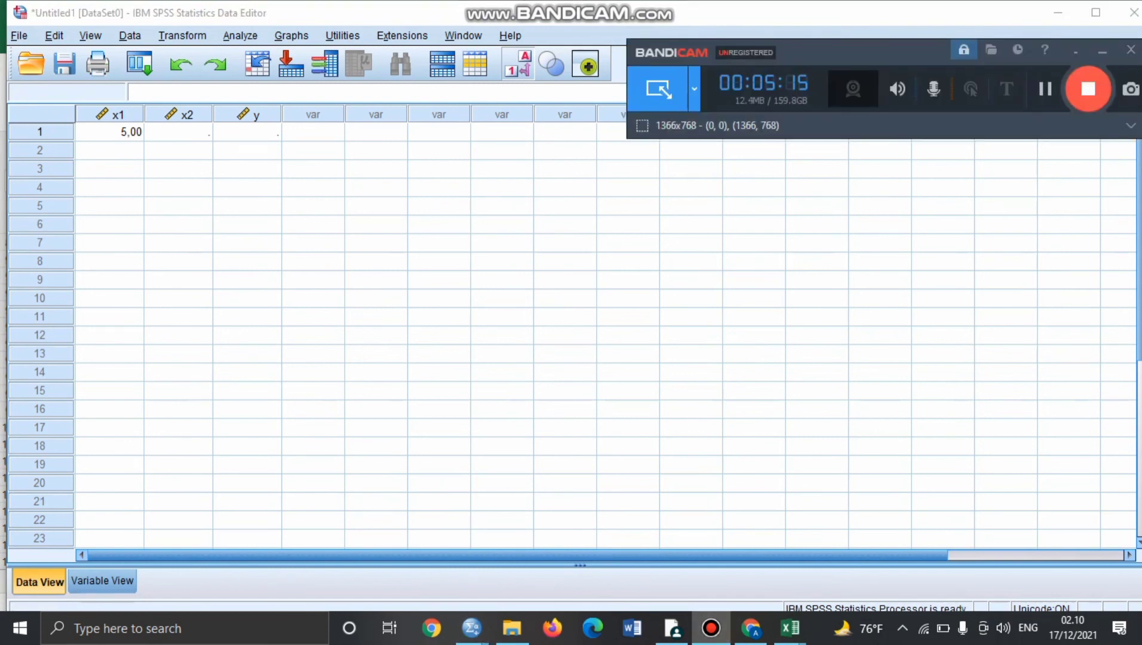
left_click(1045, 89)
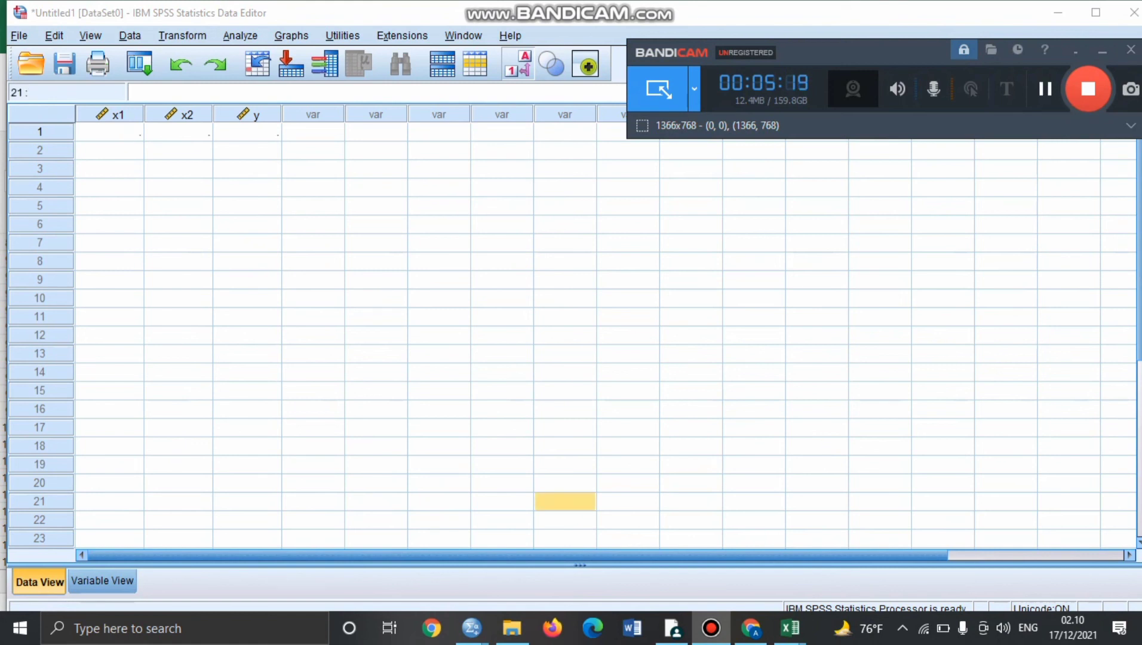
left_click(1045, 89)
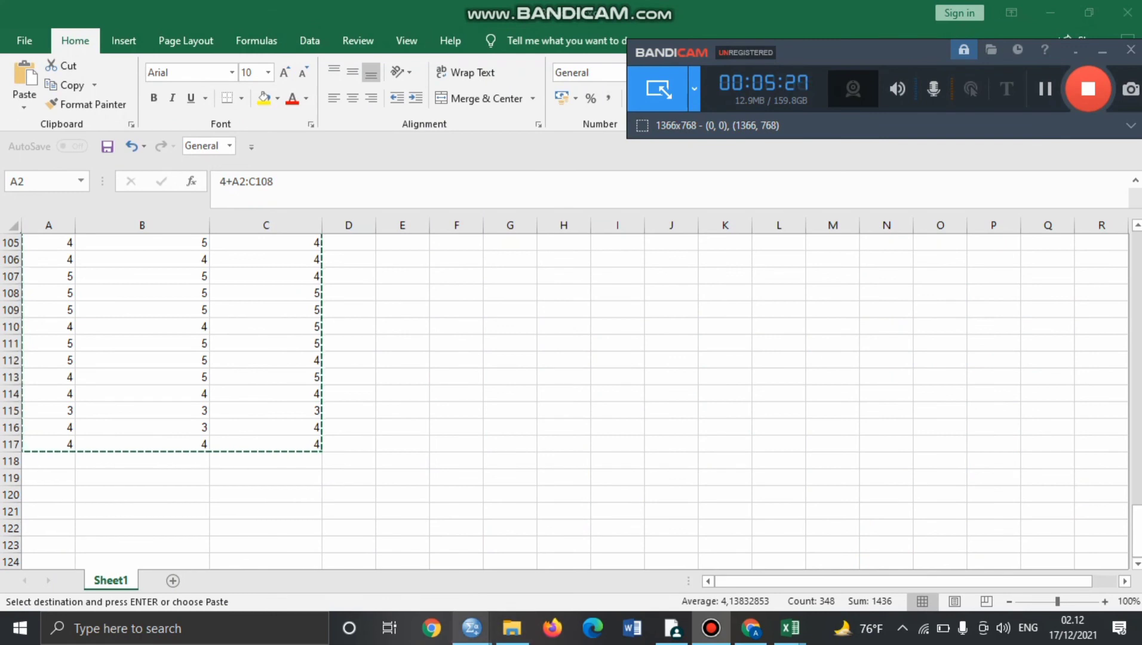
Step: Switch back to SPSS Statistics and paste the ratings copied from Excel into x1, x2 and y, starting at row 1 of x1
mouse_move(471, 627)
left_click(381, 558)
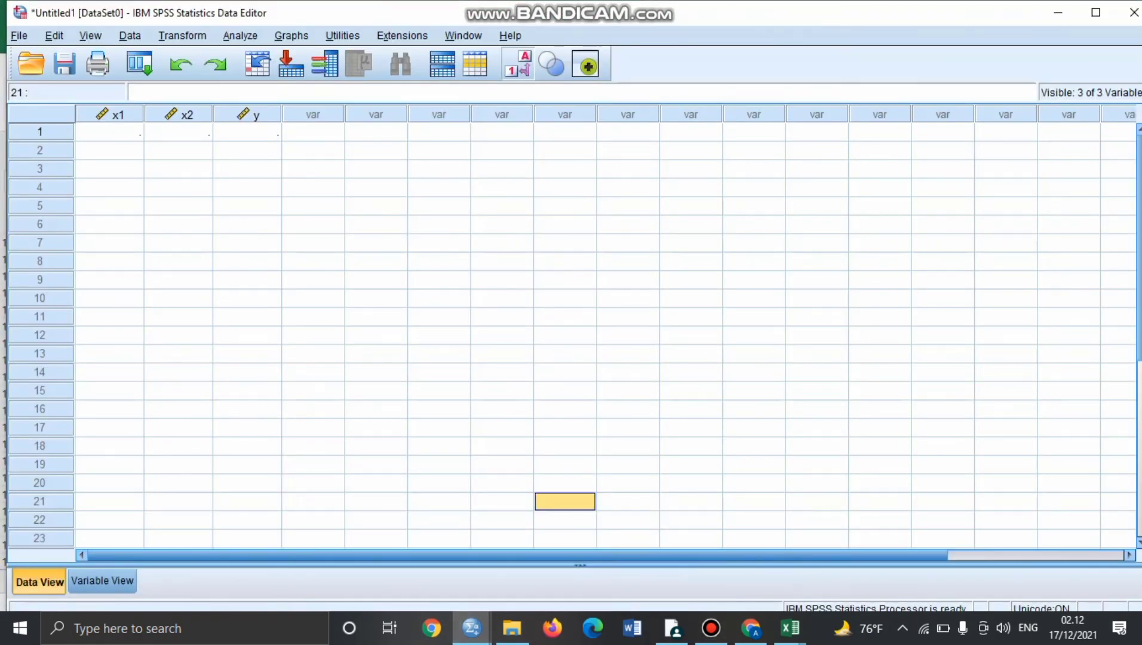
left_click(109, 132)
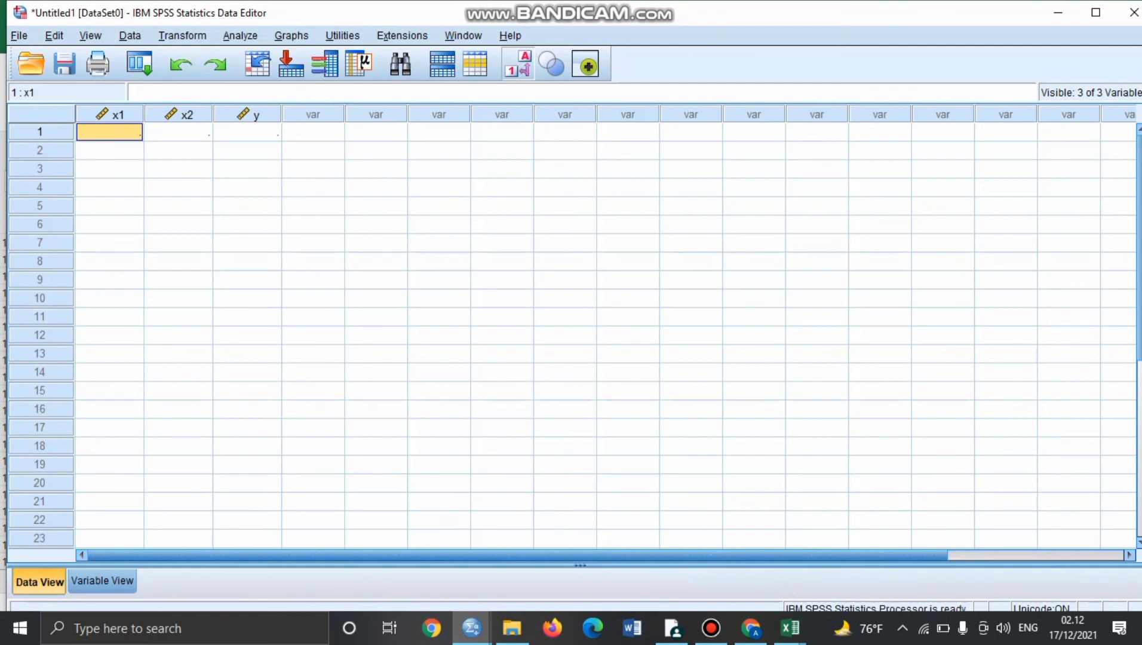
key("ctrl+v")
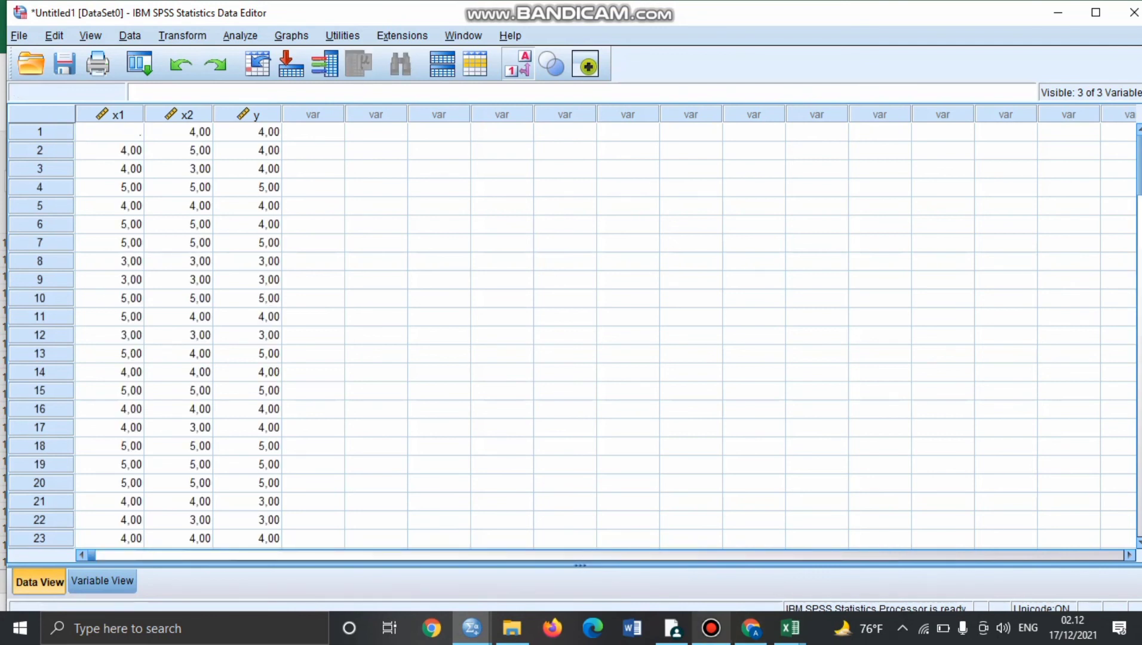
left_click(710, 628)
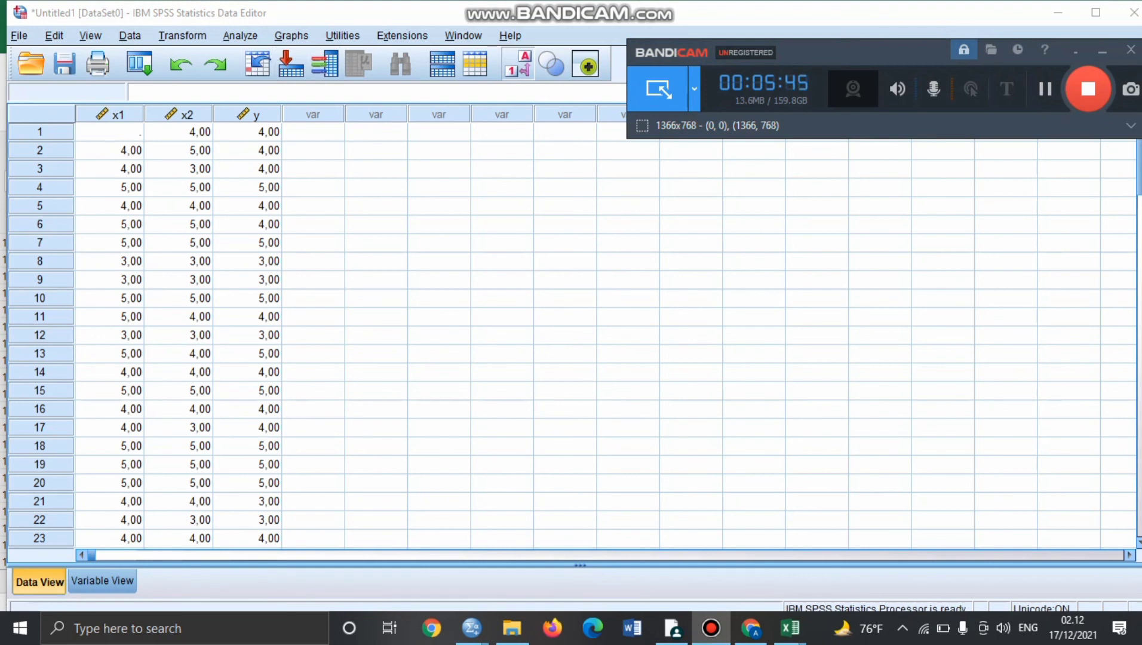
Step: Start a linear regression on the ratings and assign y as the dependent variable
left_click(240, 35)
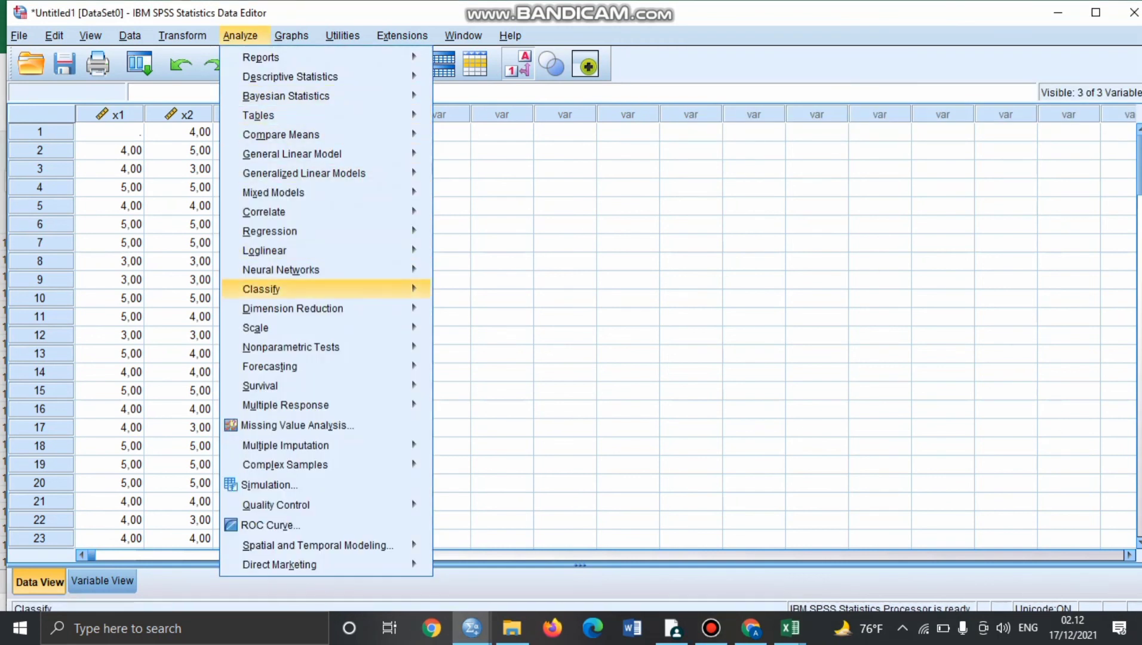
mouse_move(263, 289)
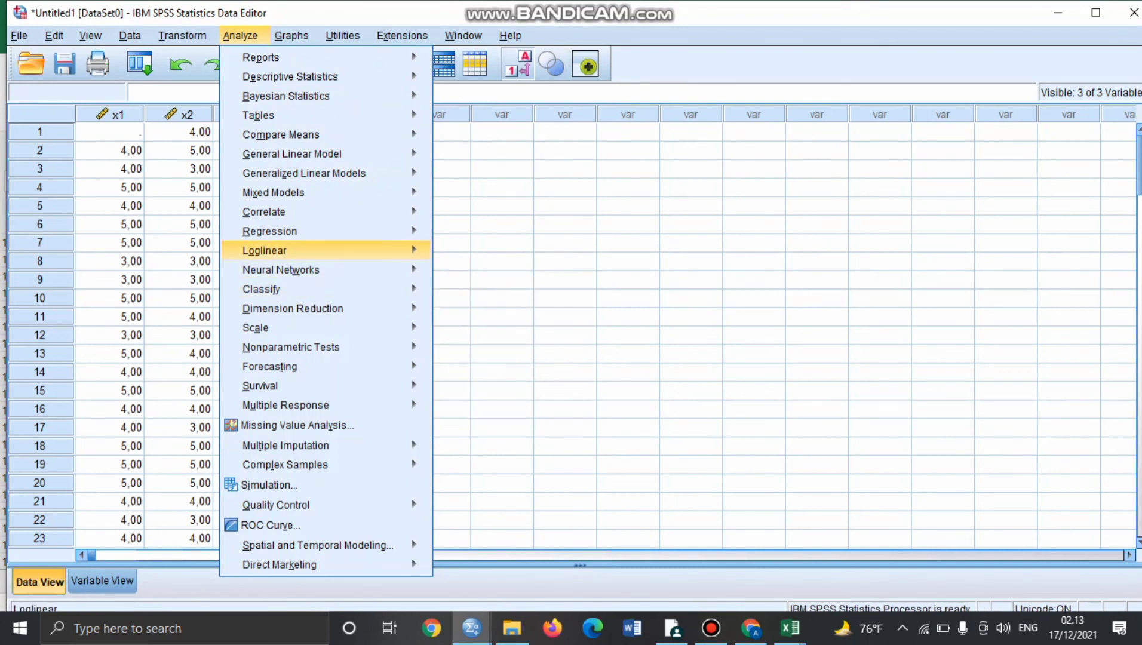
mouse_move(269, 231)
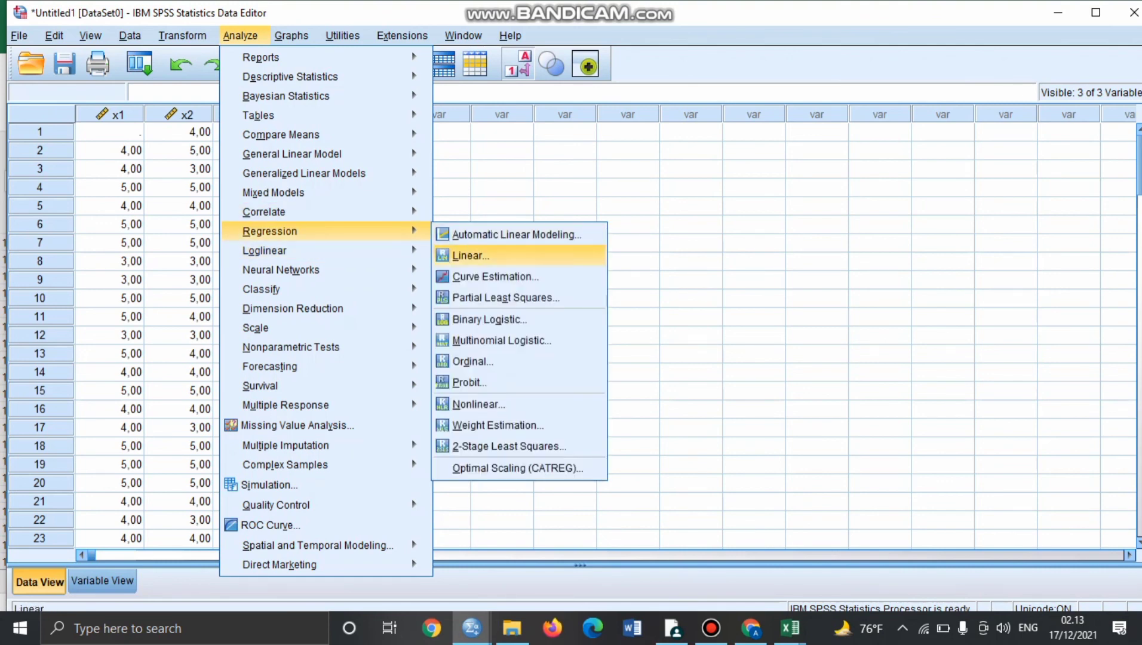
key("Return")
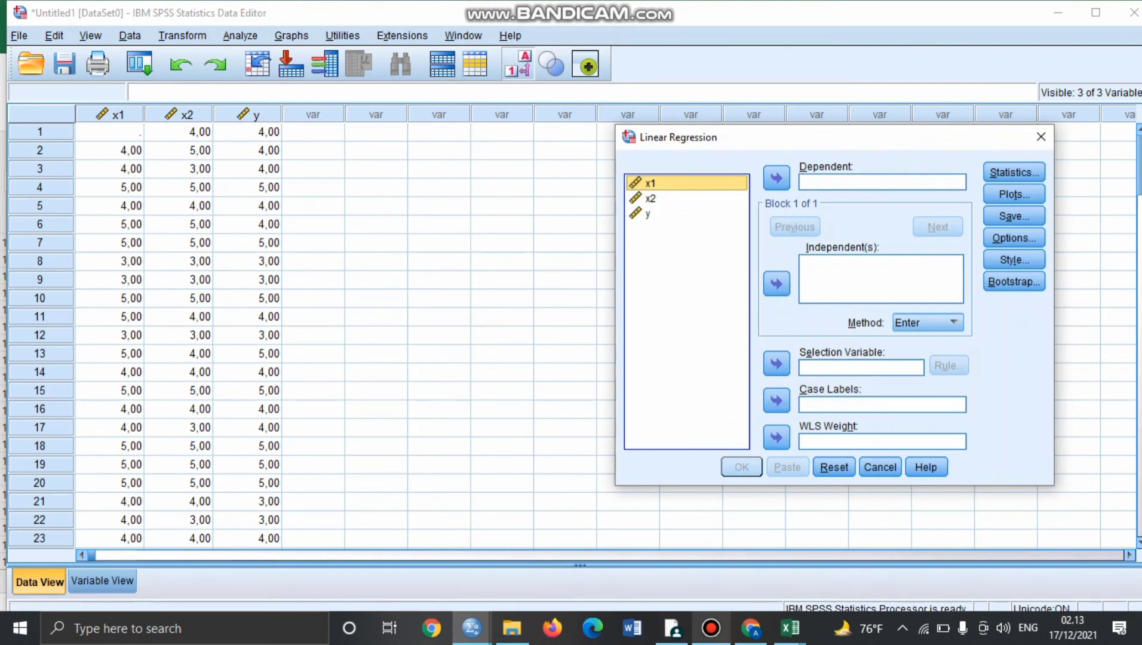
left_click(710, 628)
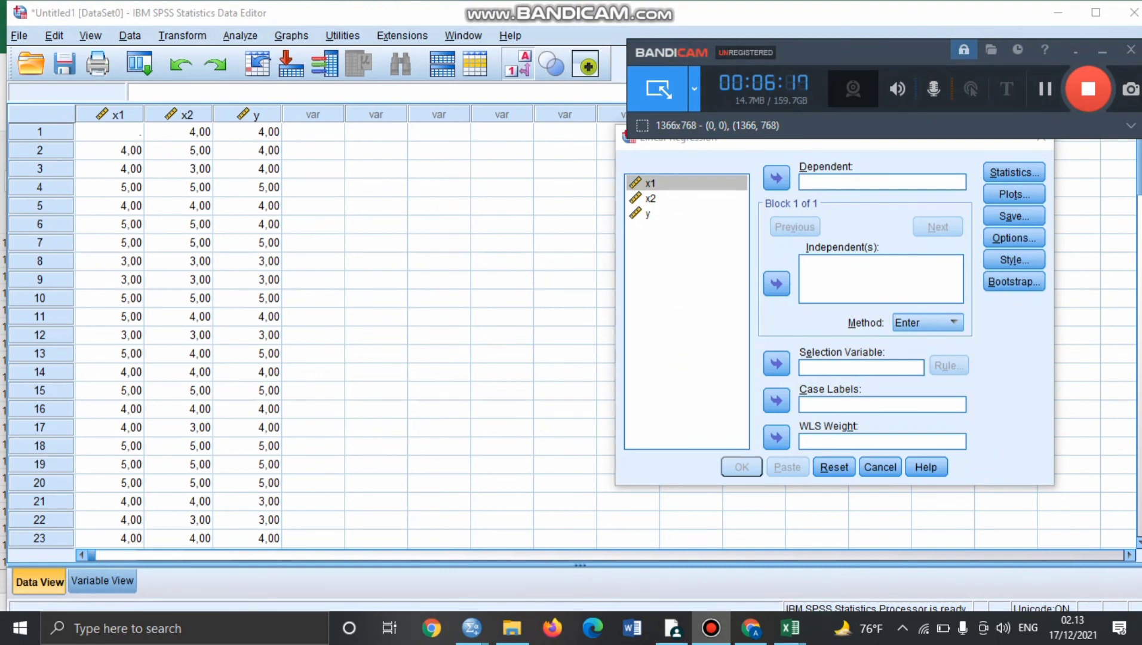
left_click(649, 214)
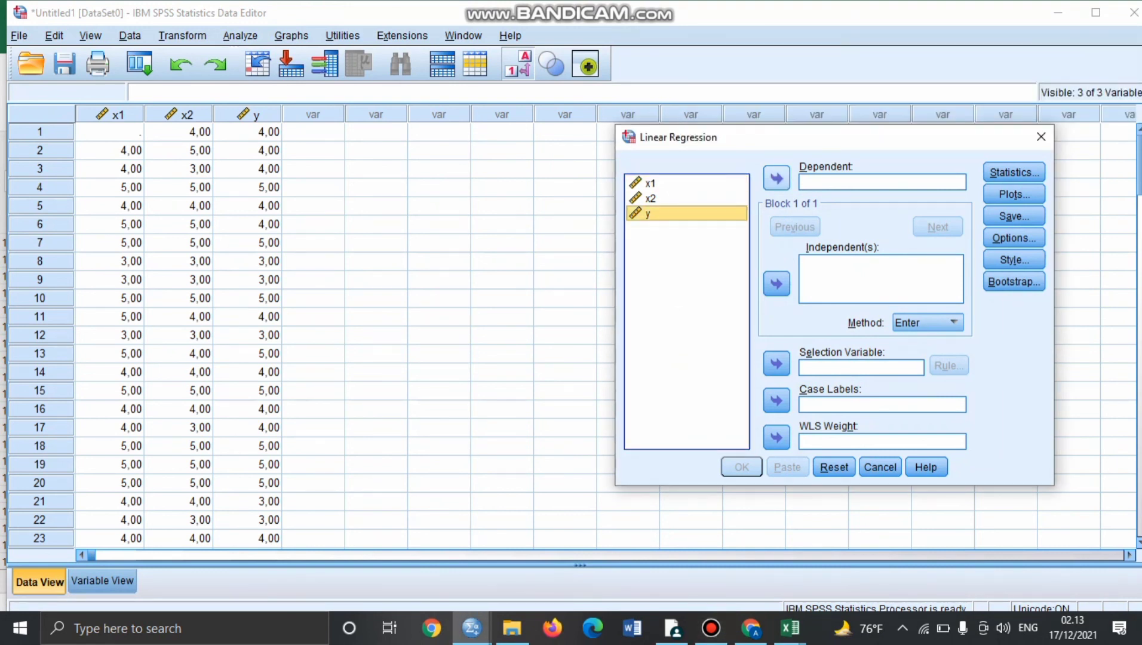
left_click(777, 178)
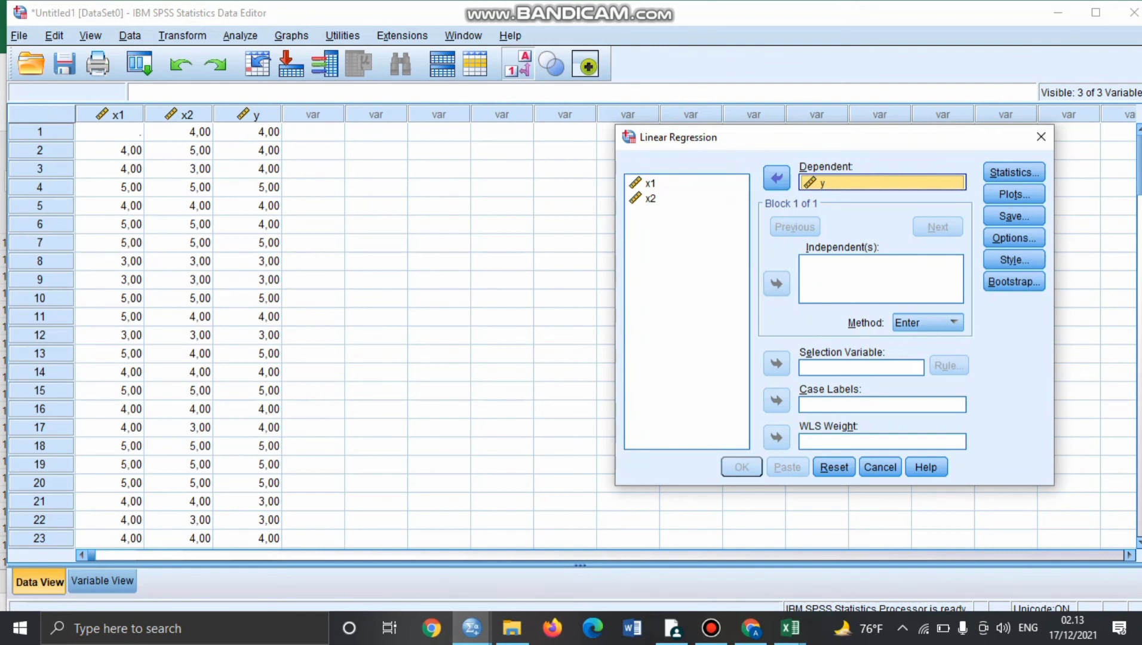
Step: Add x1 and x2 as independent variables with the Enter method and run the regression
left_click(651, 183)
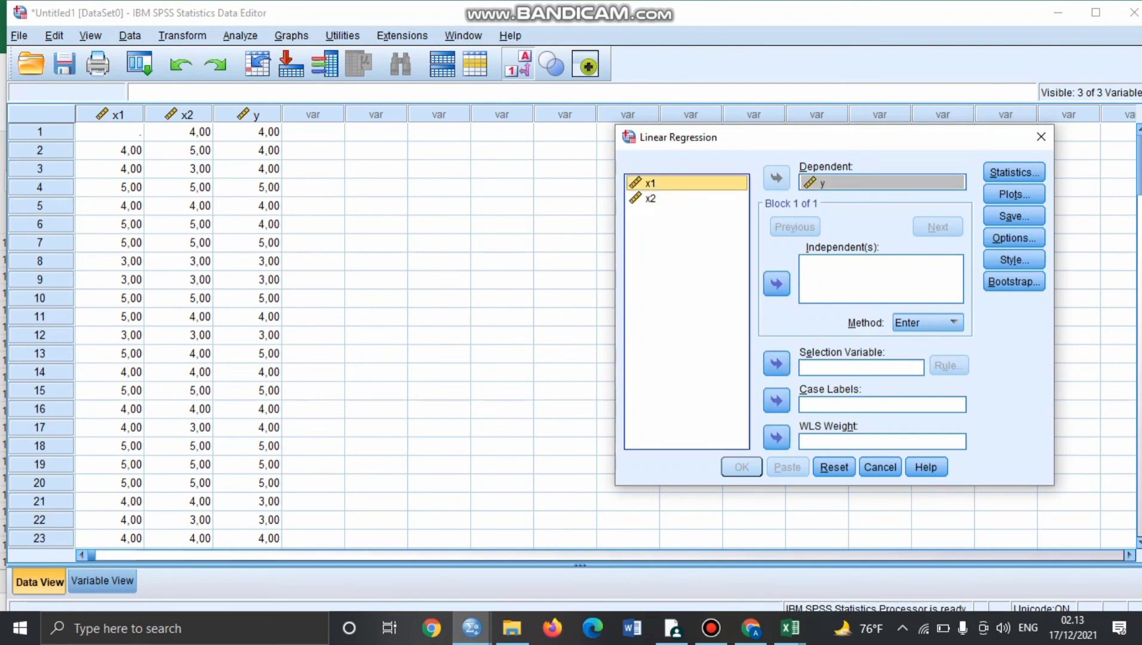
left_click(776, 284)
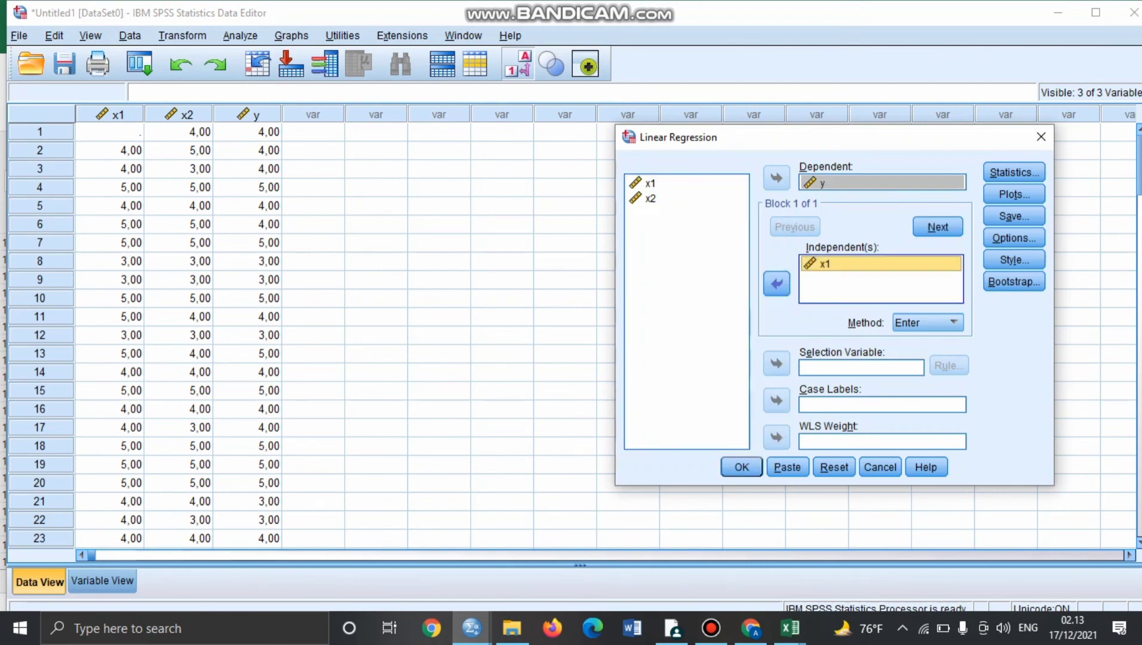
left_click(649, 198)
left_click(776, 284)
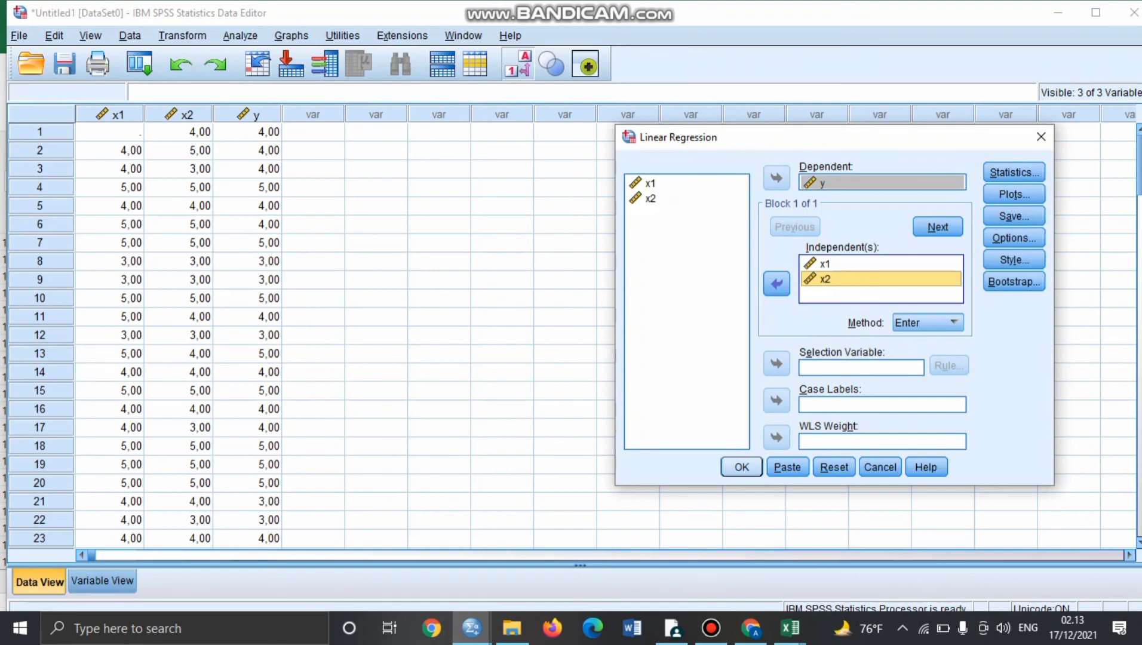
key("Return")
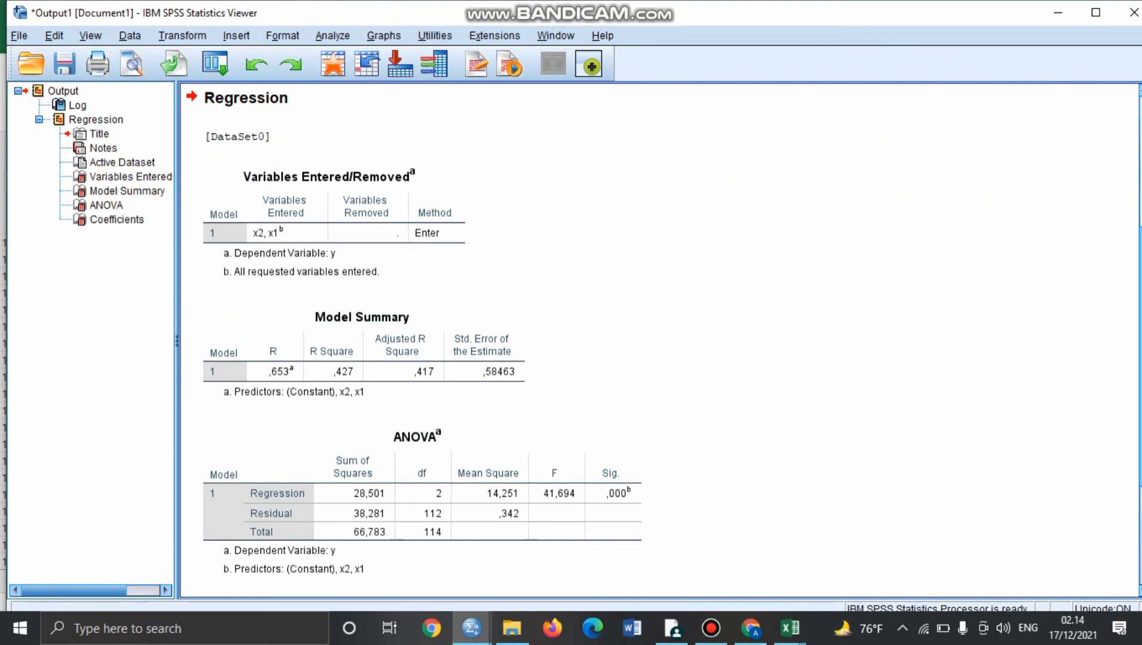
Step: Look through the regression output, from the command syntax to the Variables Entered/Removed, Model Summary and ANOVA tables
scroll(413, 328, "down", 1)
scroll(414, 328, "up", 3)
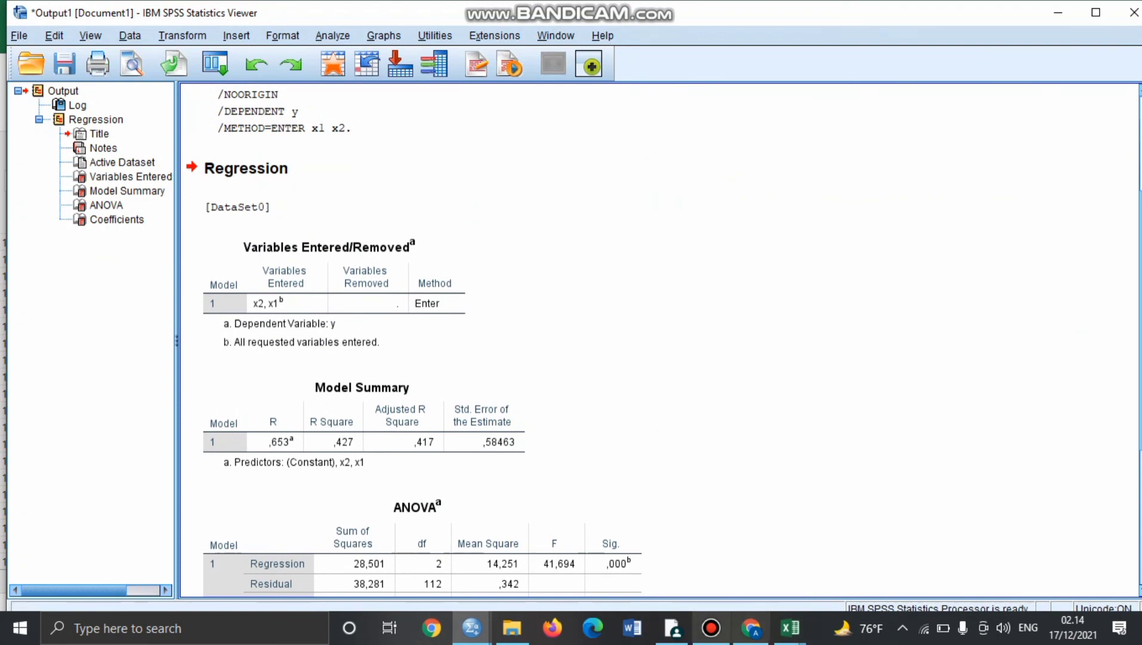
left_click(710, 628)
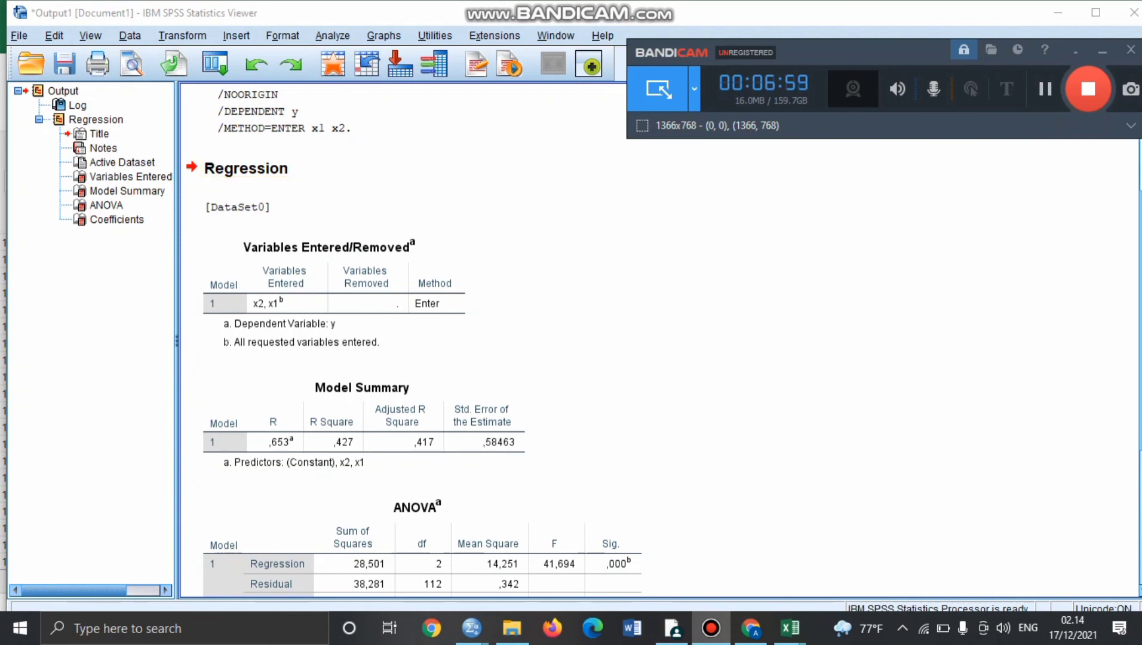
left_click_drag(1140, 321, 1140, 296)
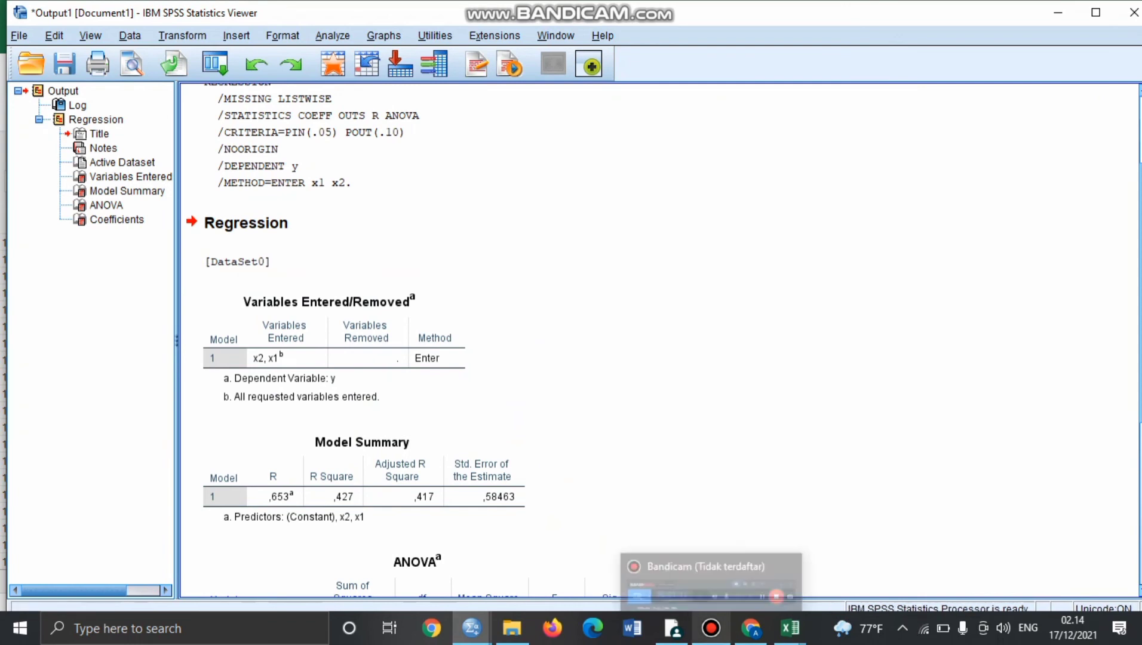
left_click(711, 629)
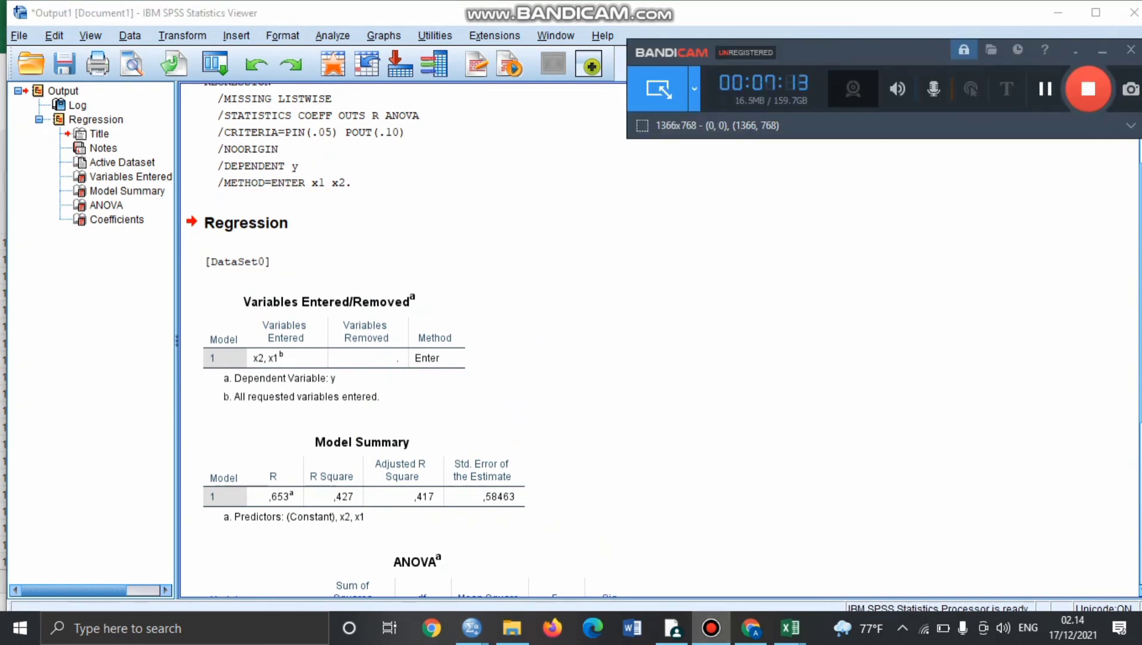